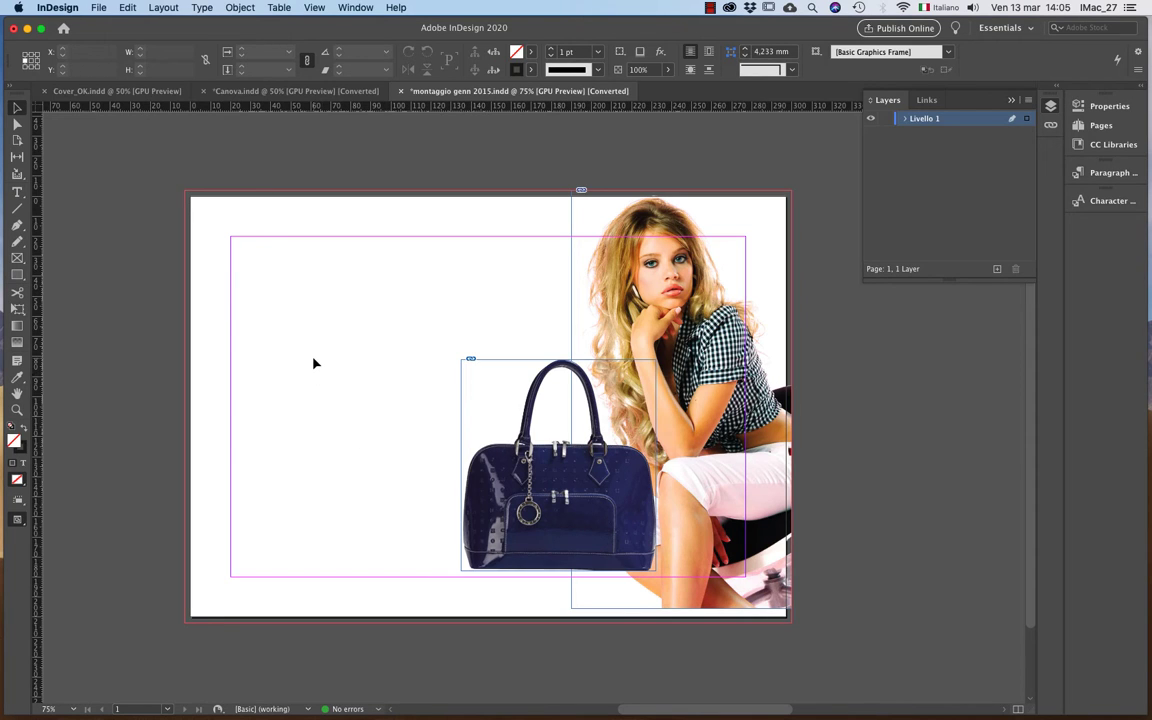
Place testo.rtf in a text frame about 133.5 mm wide and 178.5 mm high, positioned over the blank left half of the page.
click(99, 7)
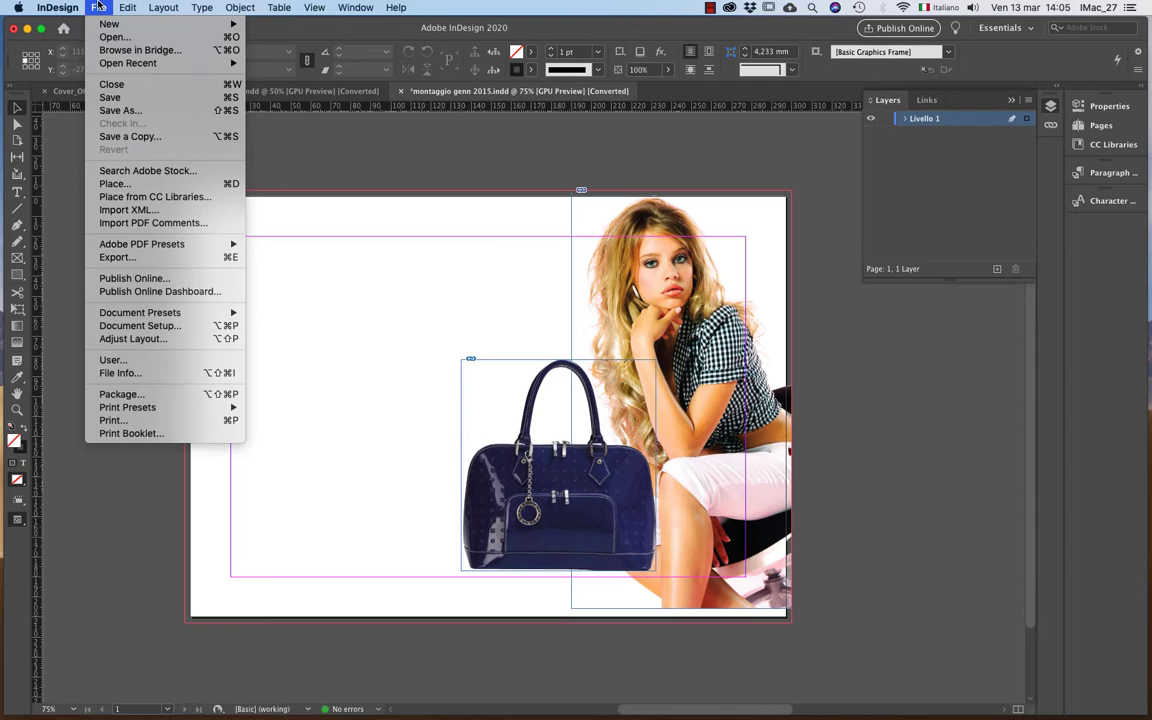
click(150, 184)
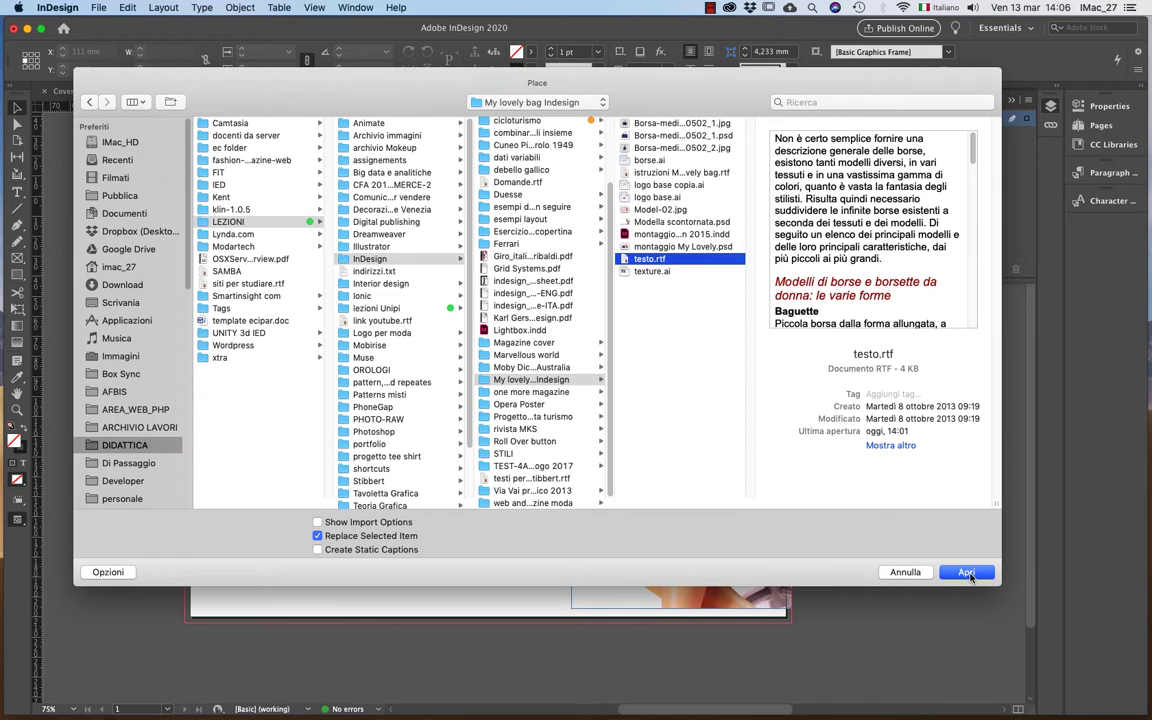
click(966, 572)
drag(122, 155, 388, 509)
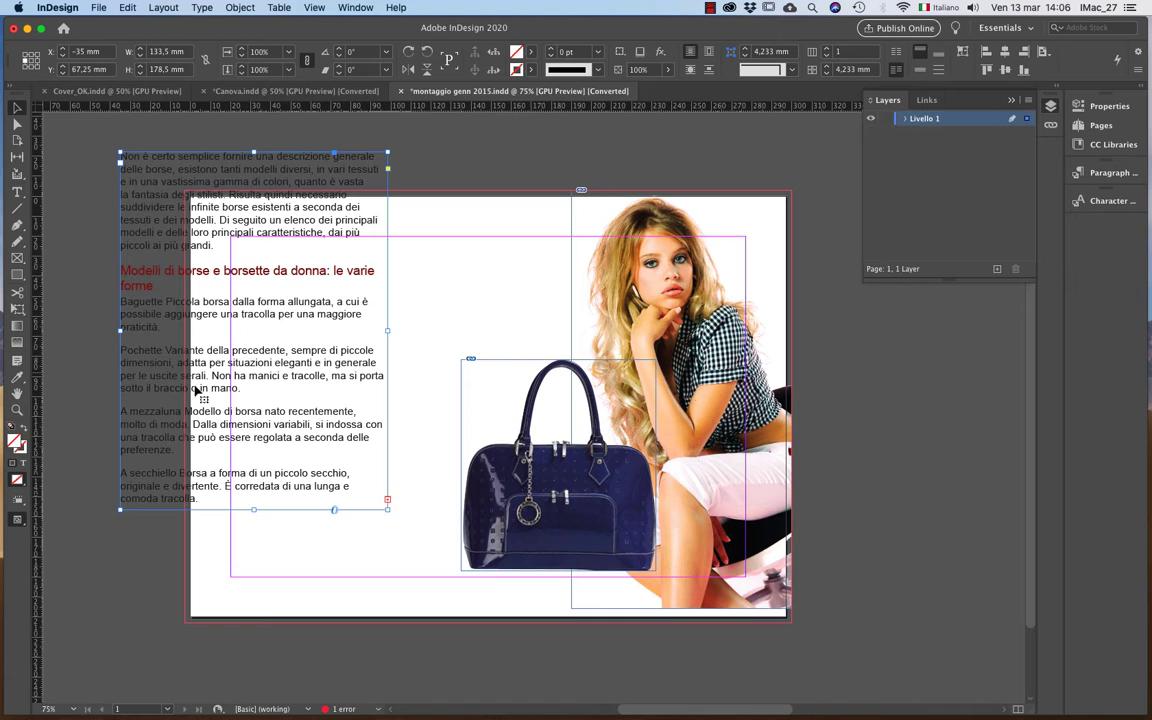
drag(168, 342, 278, 431)
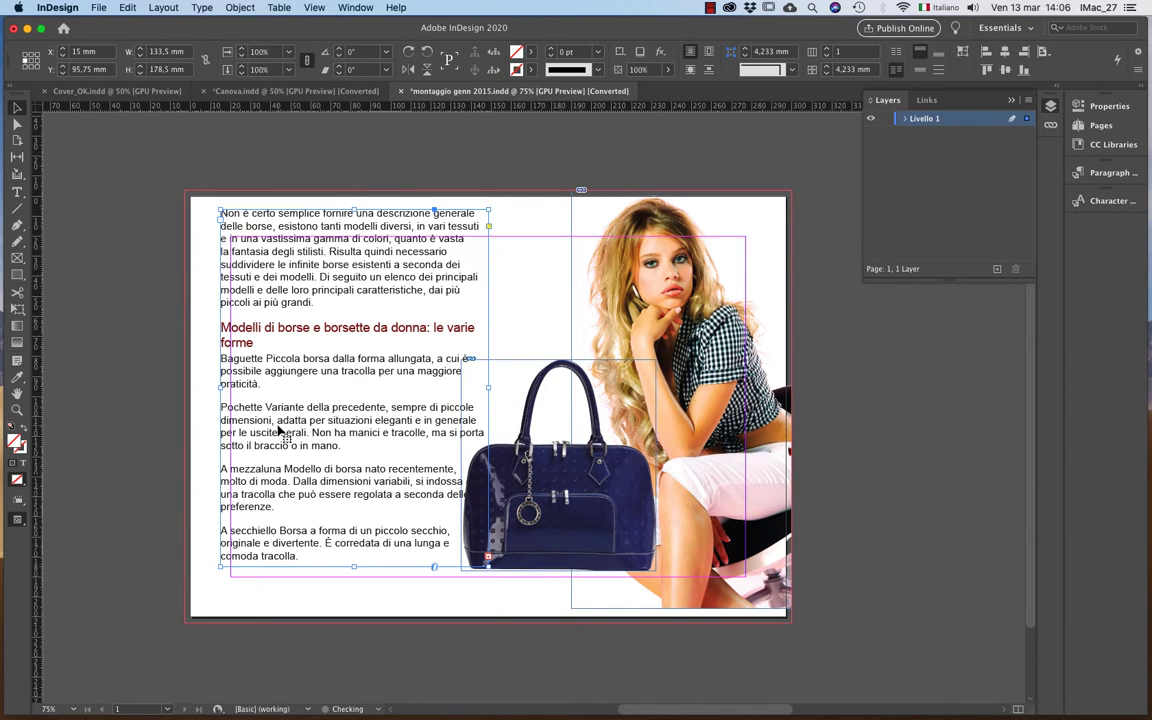
click(527, 291)
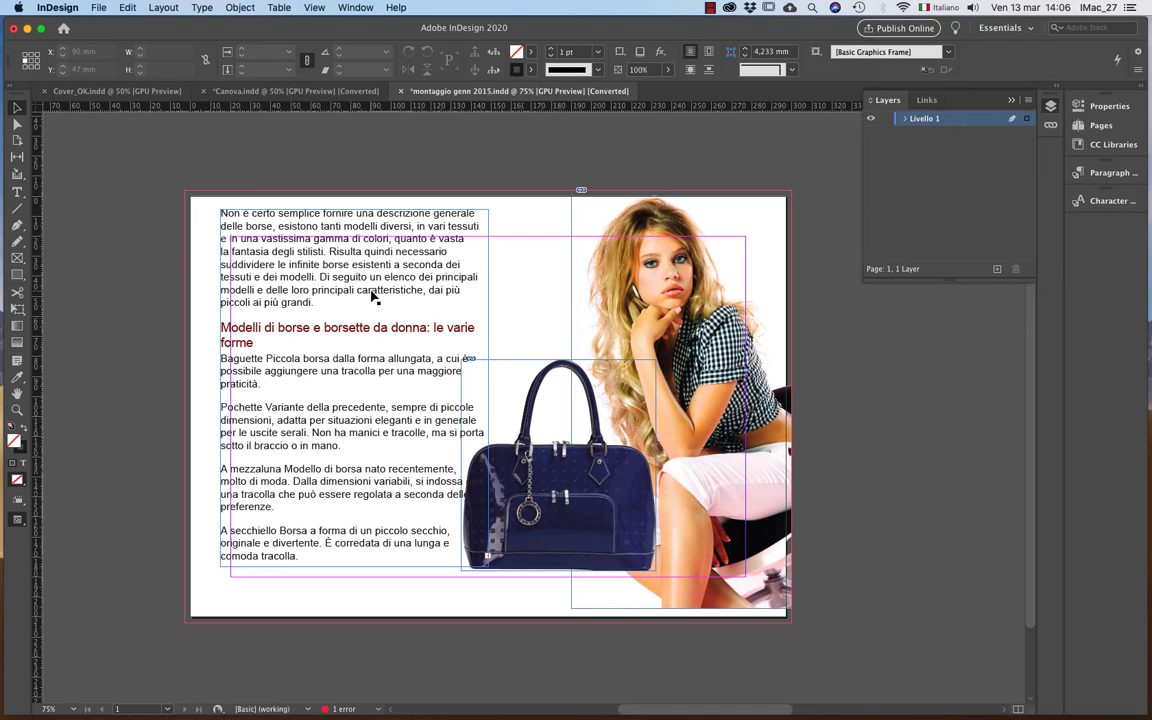
Shift the placed text frame about 5 mm down the page, keeping its horizontal position.
click(17, 409)
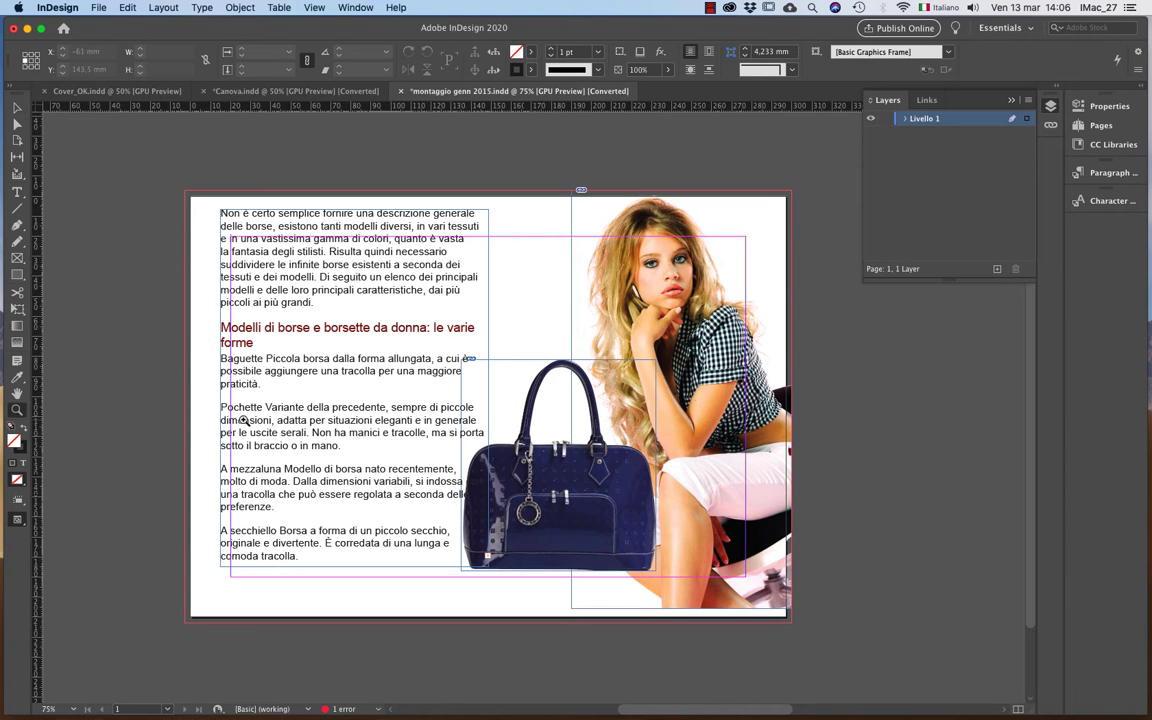
click(263, 337)
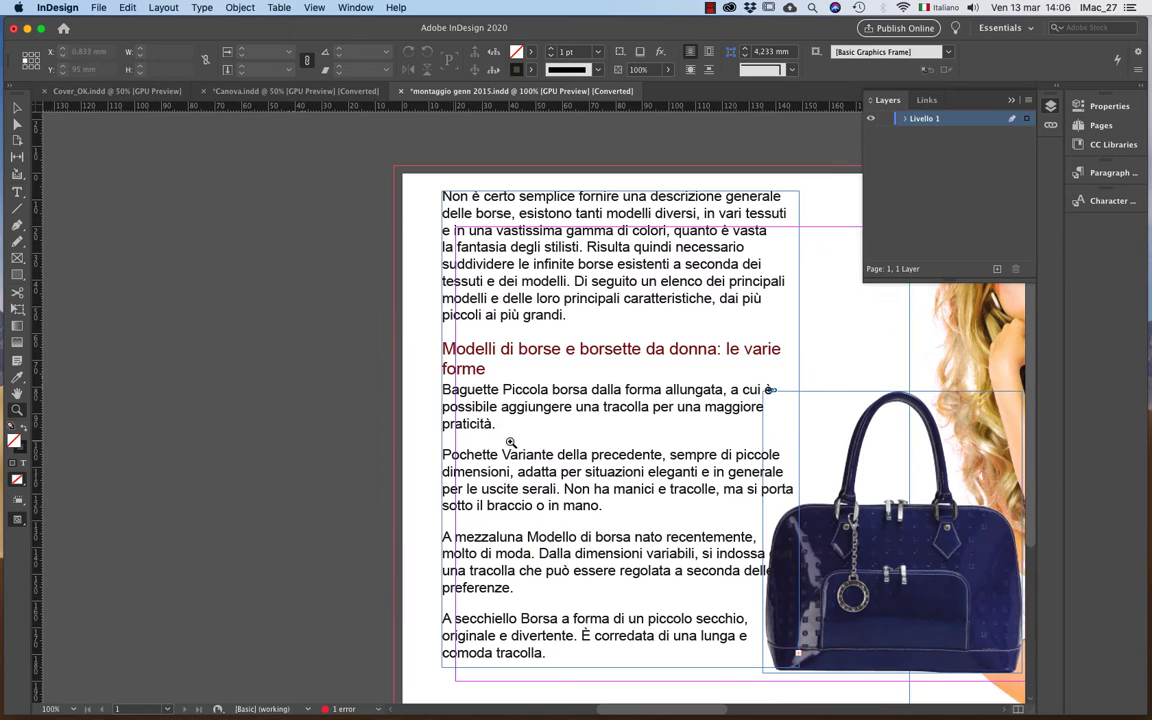
key(v)
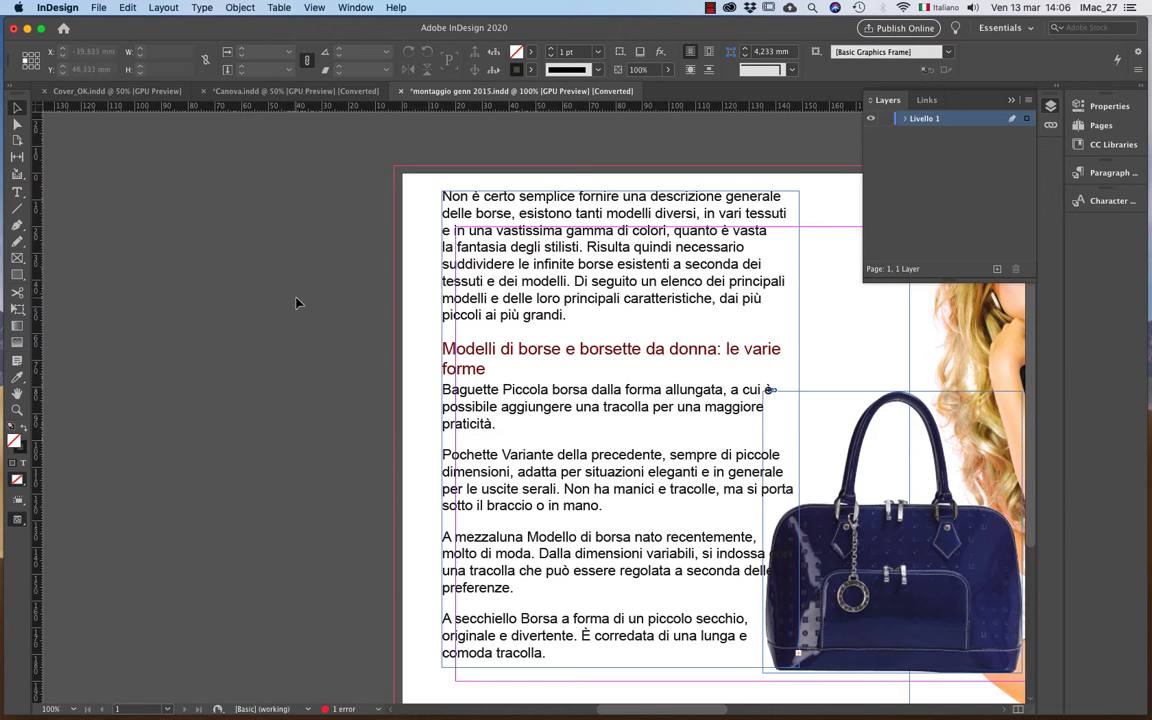
drag(583, 405, 404, 384)
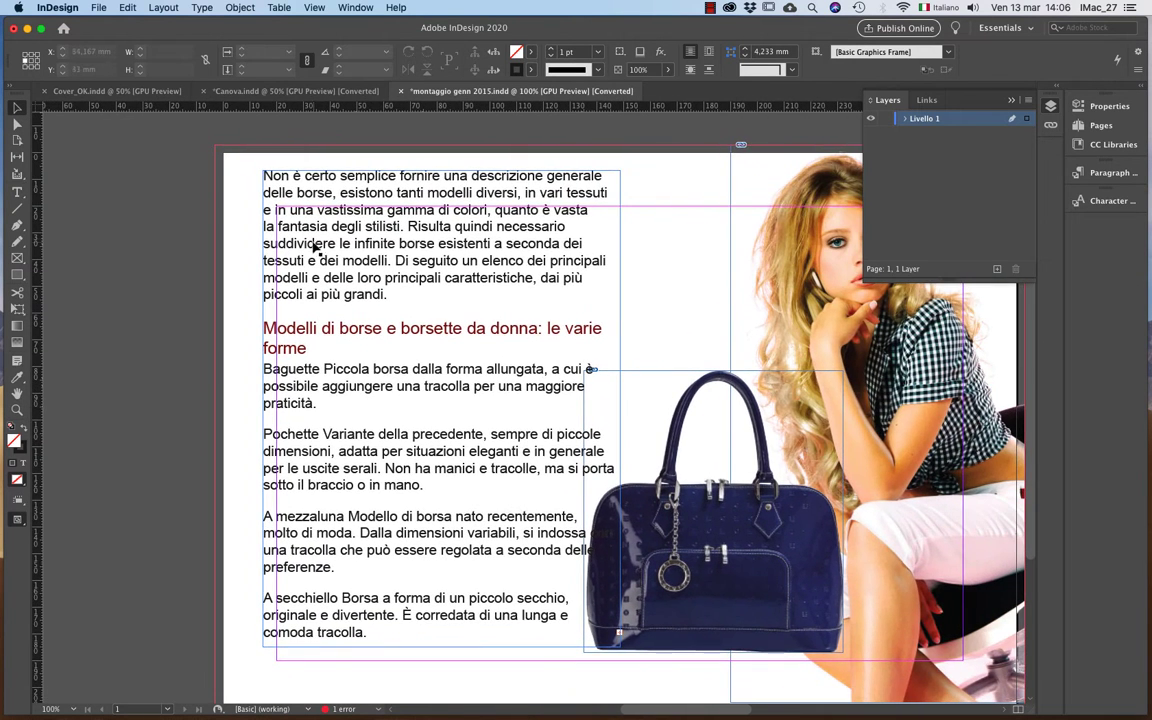
drag(315, 245, 316, 269)
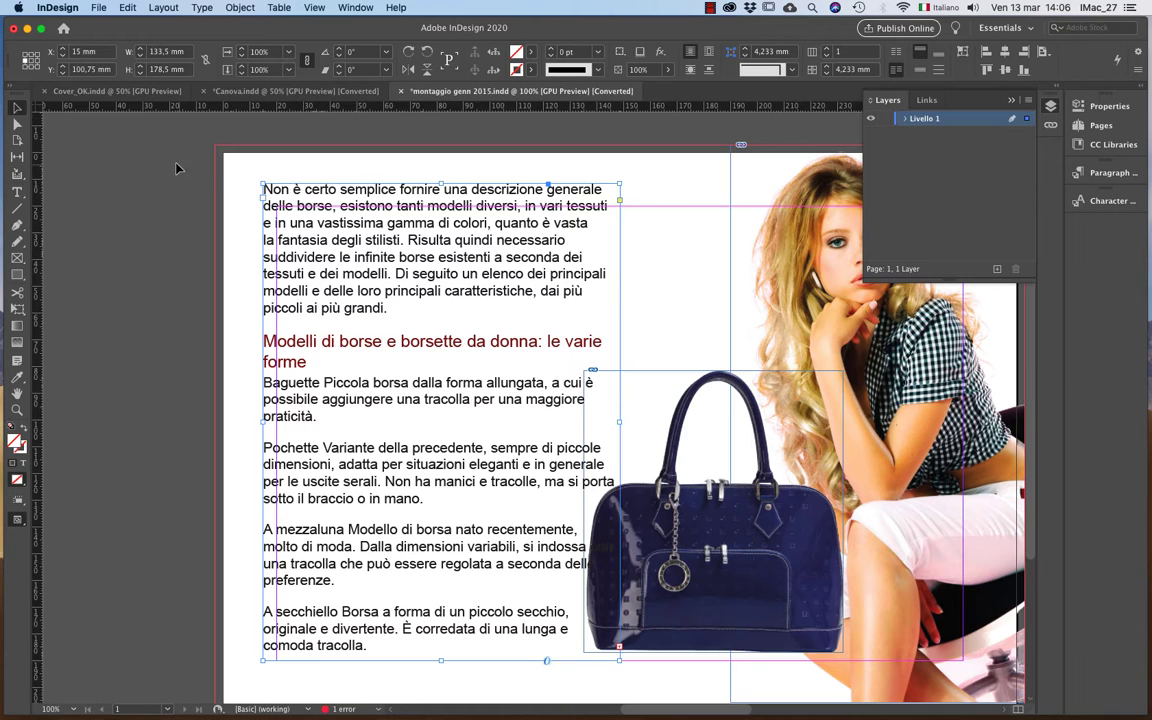
Show the hidden characters in the placed text.
click(204, 8)
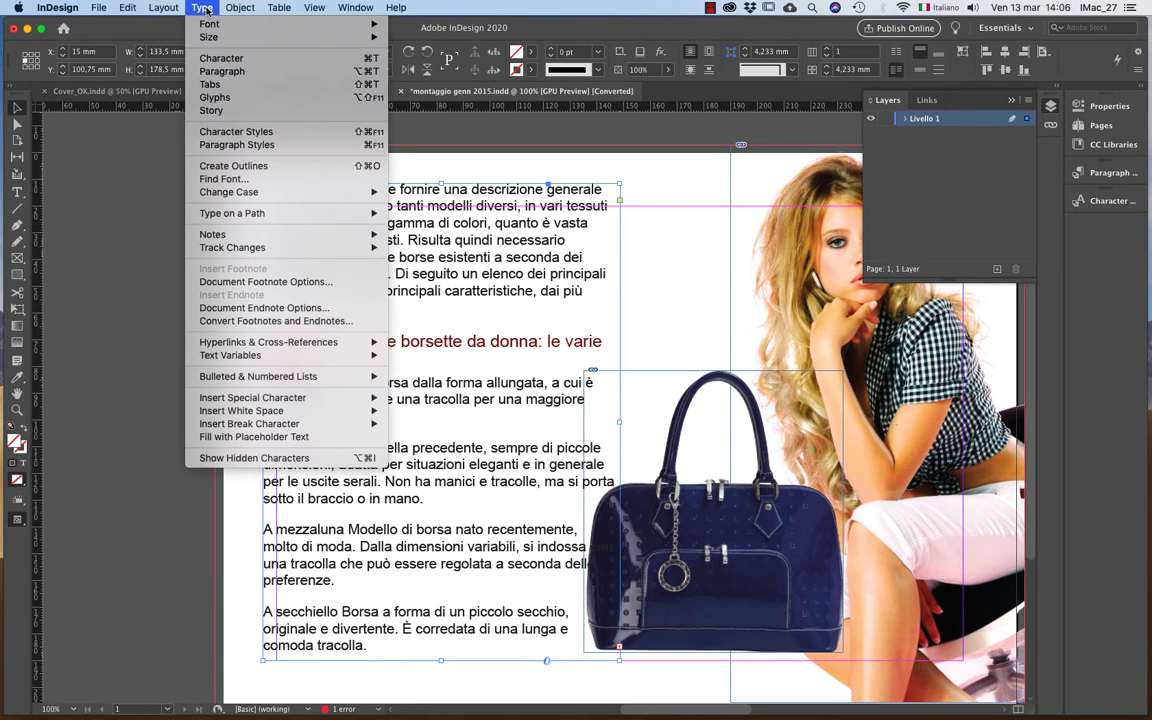
click(230, 458)
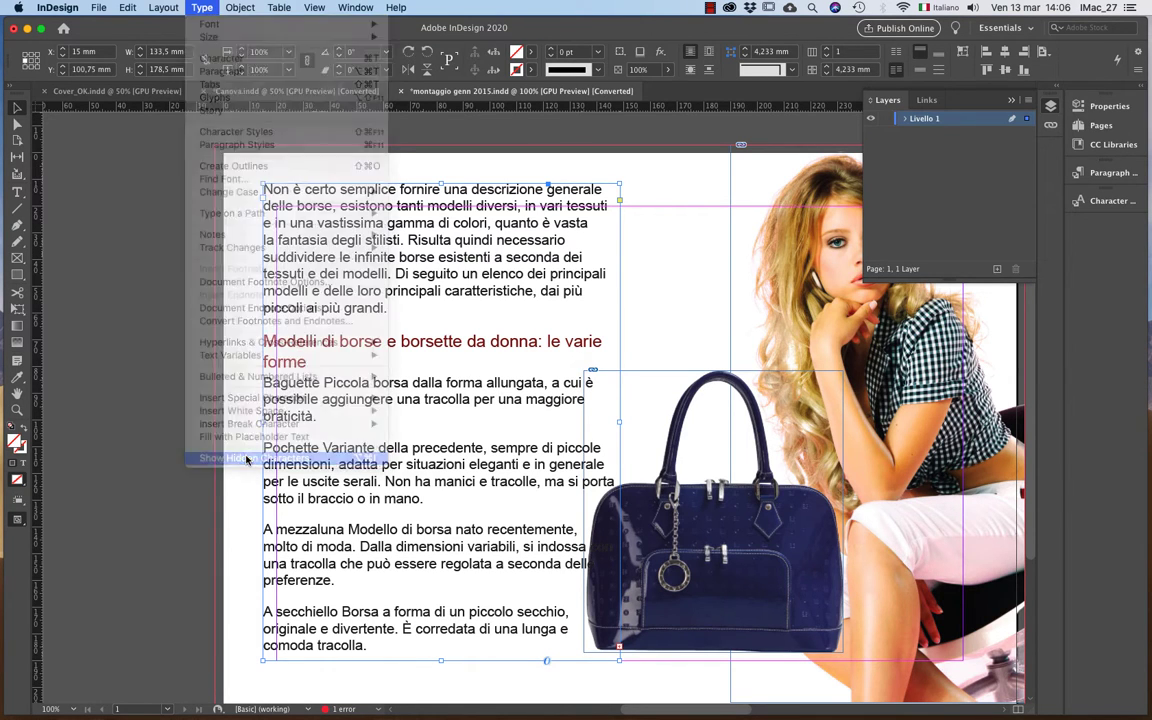
Examine up close the paragraph marks that end the introductory paragraph and the red heading.
key(super+space)
super+click(394, 319)
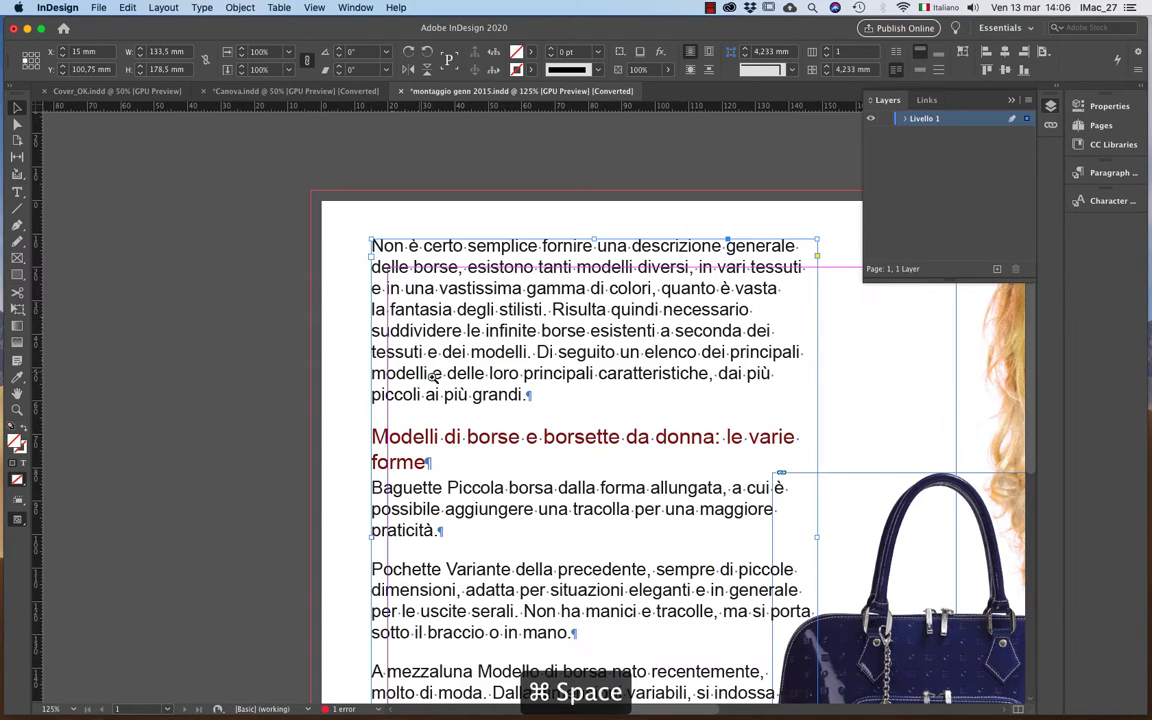
super+click(532, 409)
super+click(544, 405)
super+click(524, 390)
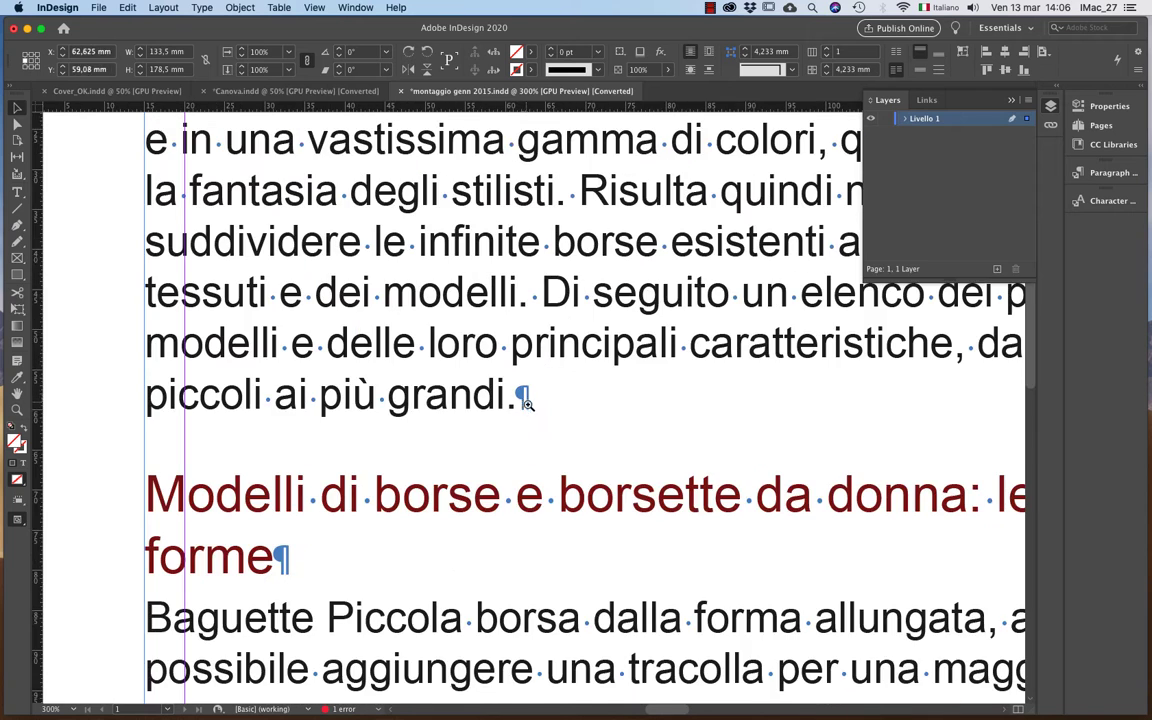
super+click(527, 401)
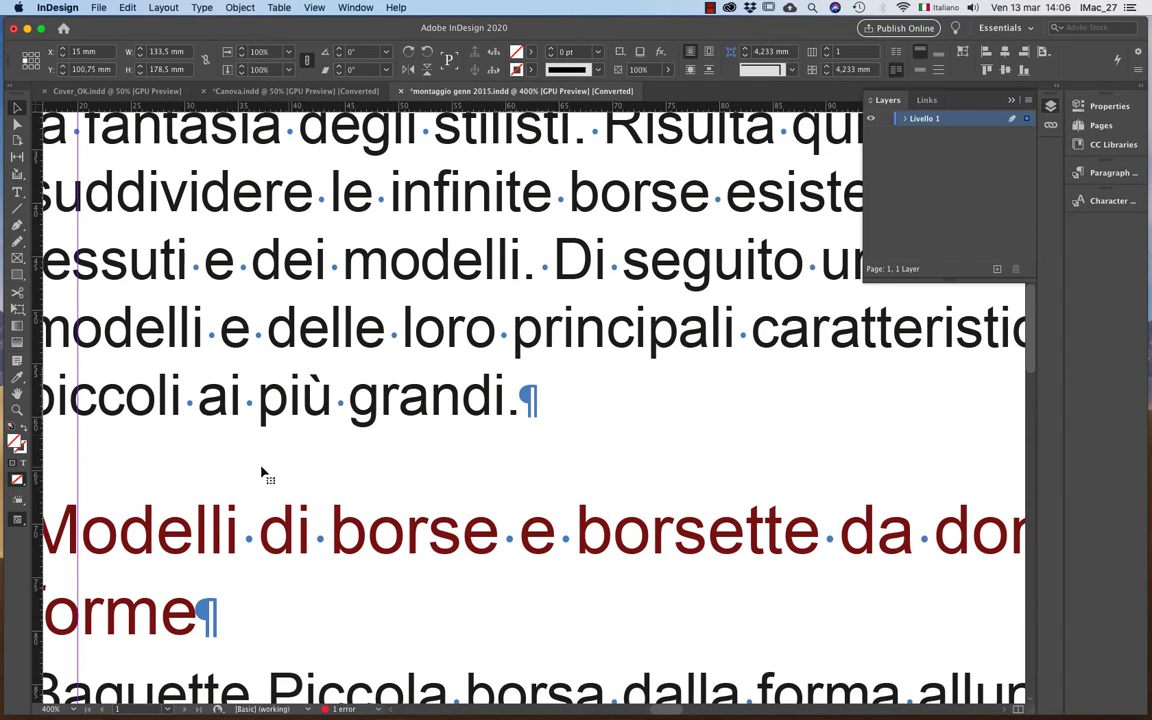
double_click(341, 403)
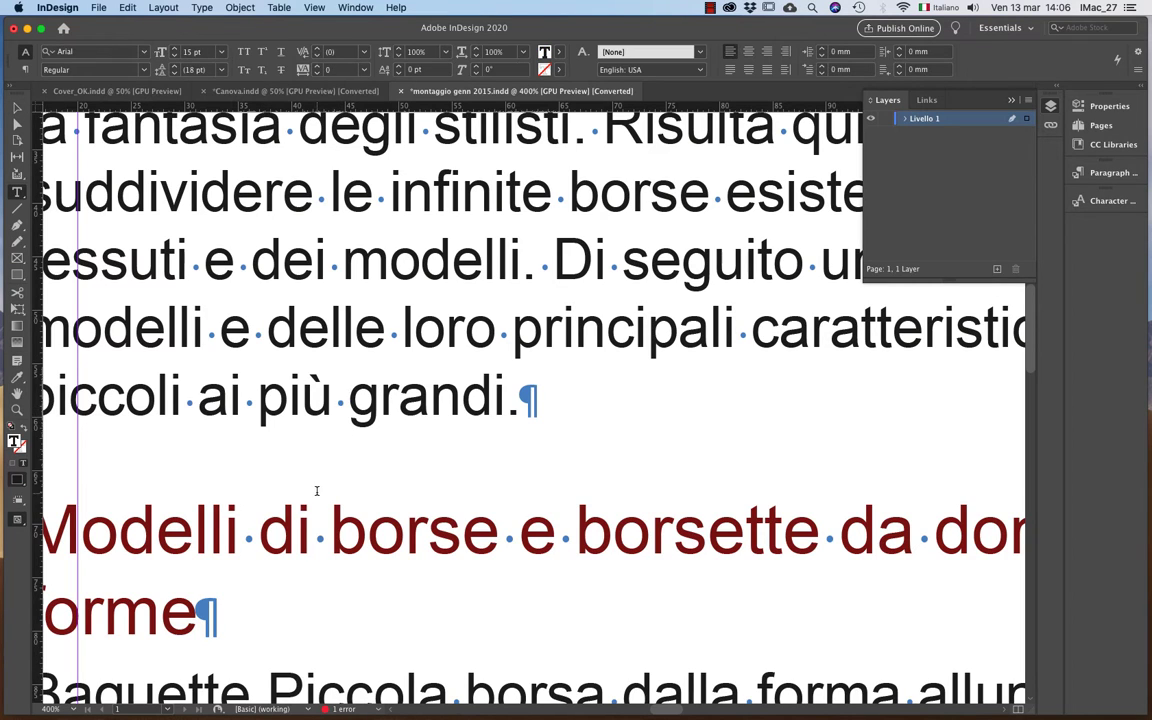
key(BackSpace)
key(BackSpace)
key(Escape)
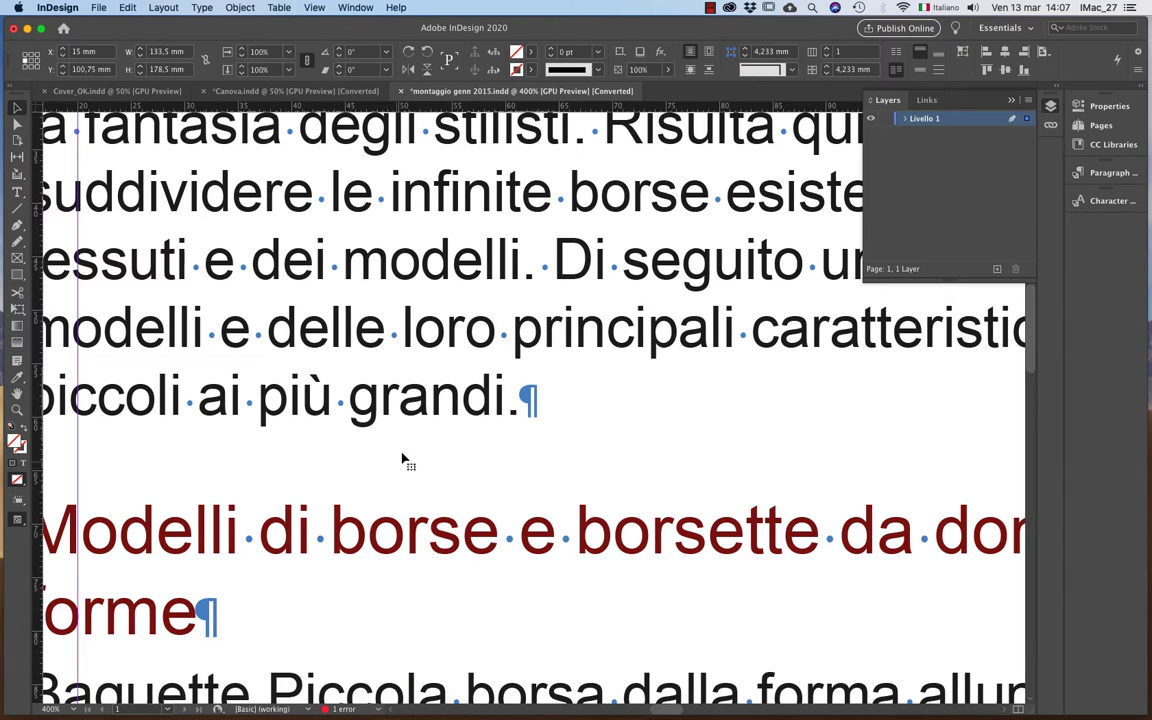
key(super+minus)
key(super+minus)
key(super+minus)
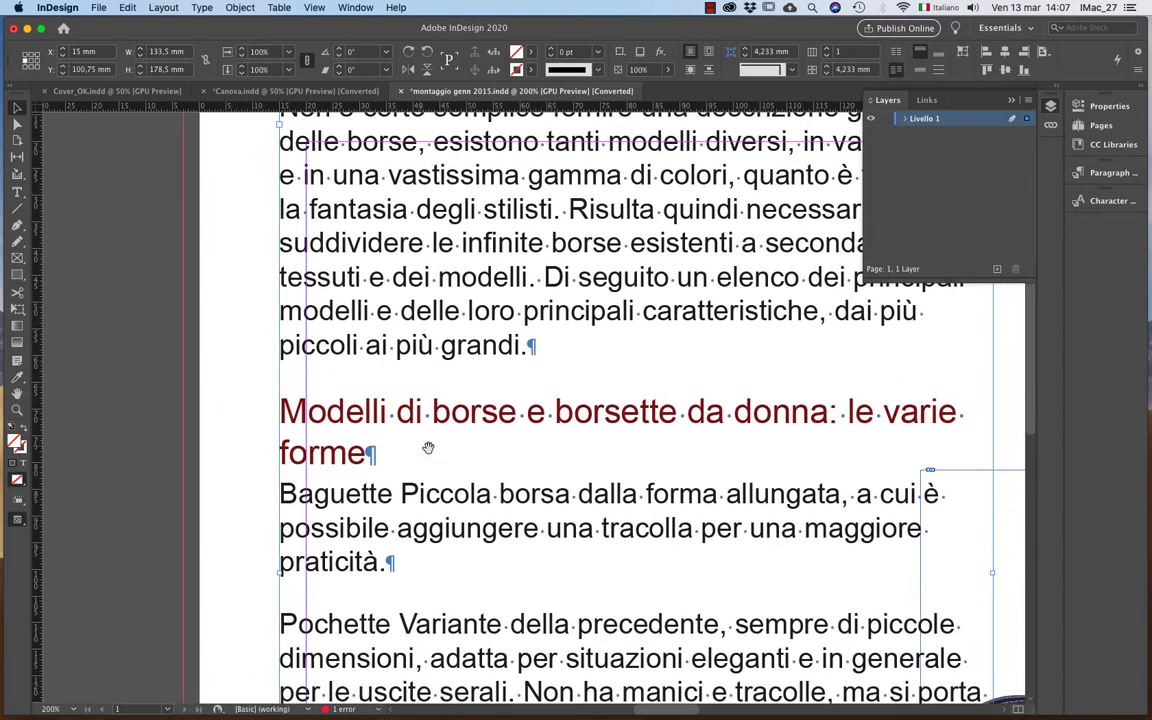
key(super+minus)
scroll(551, 455, left, 2)
scroll(551, 455, right, 4)
scroll(551, 455, down, 1)
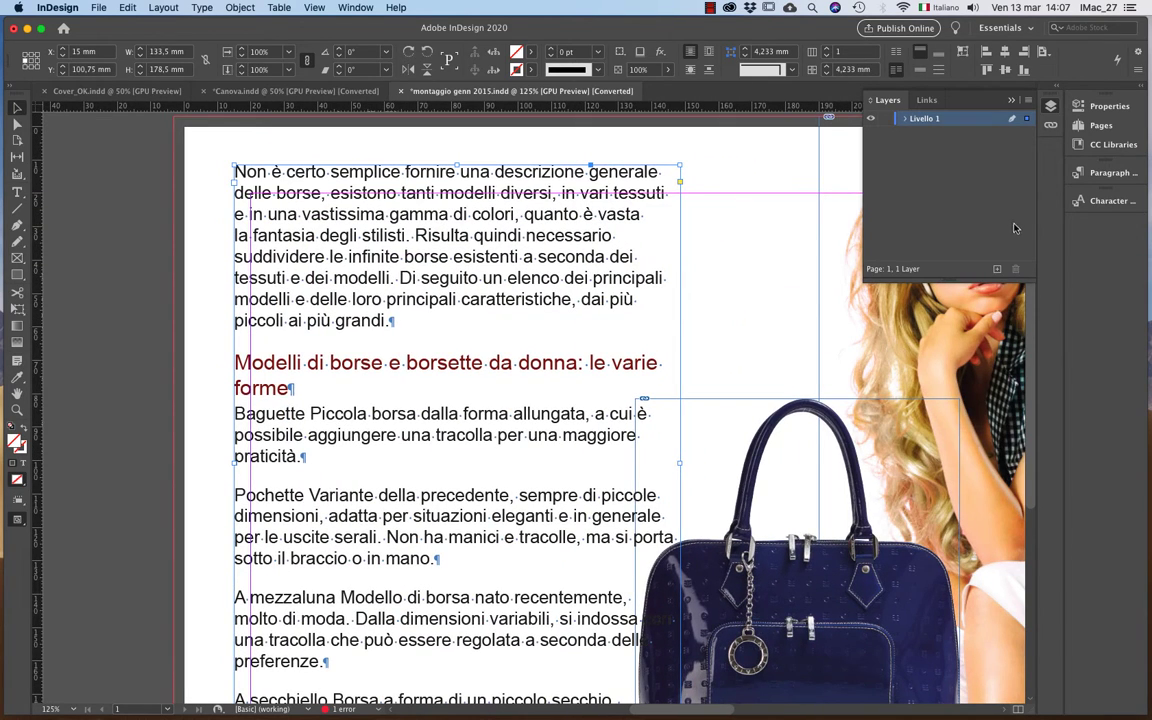
Look at the document's paragraph styles and the available style categories, leaving the text frame deselected.
click(1107, 174)
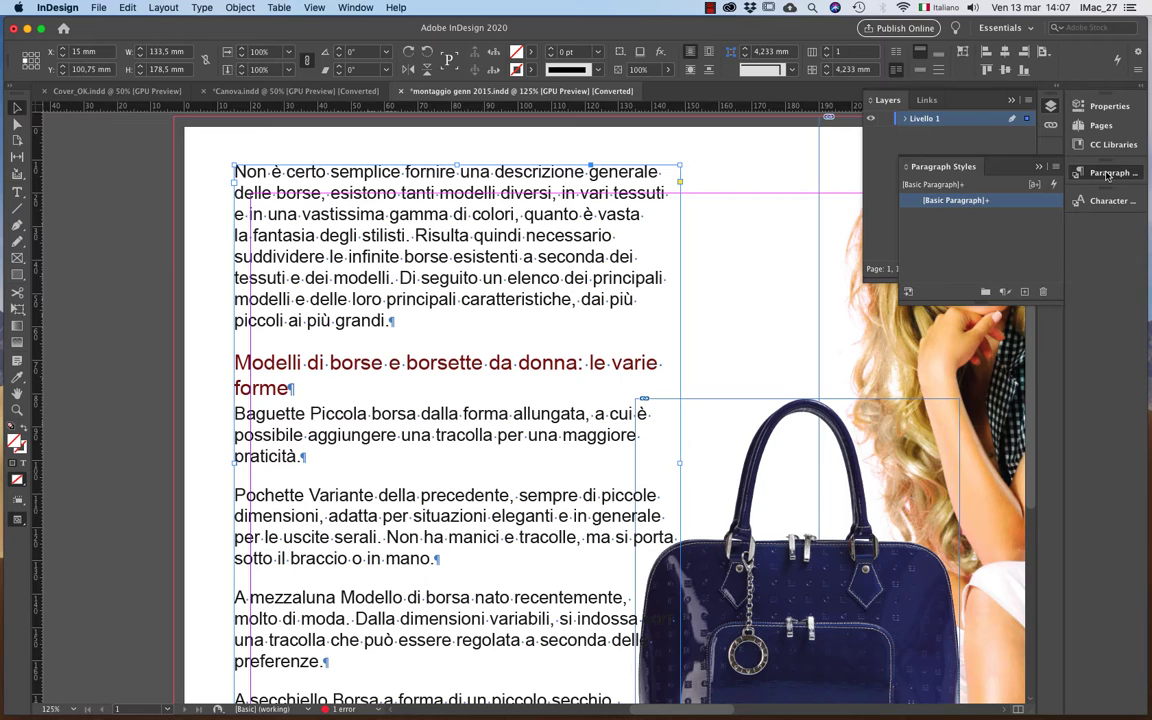
click(1039, 170)
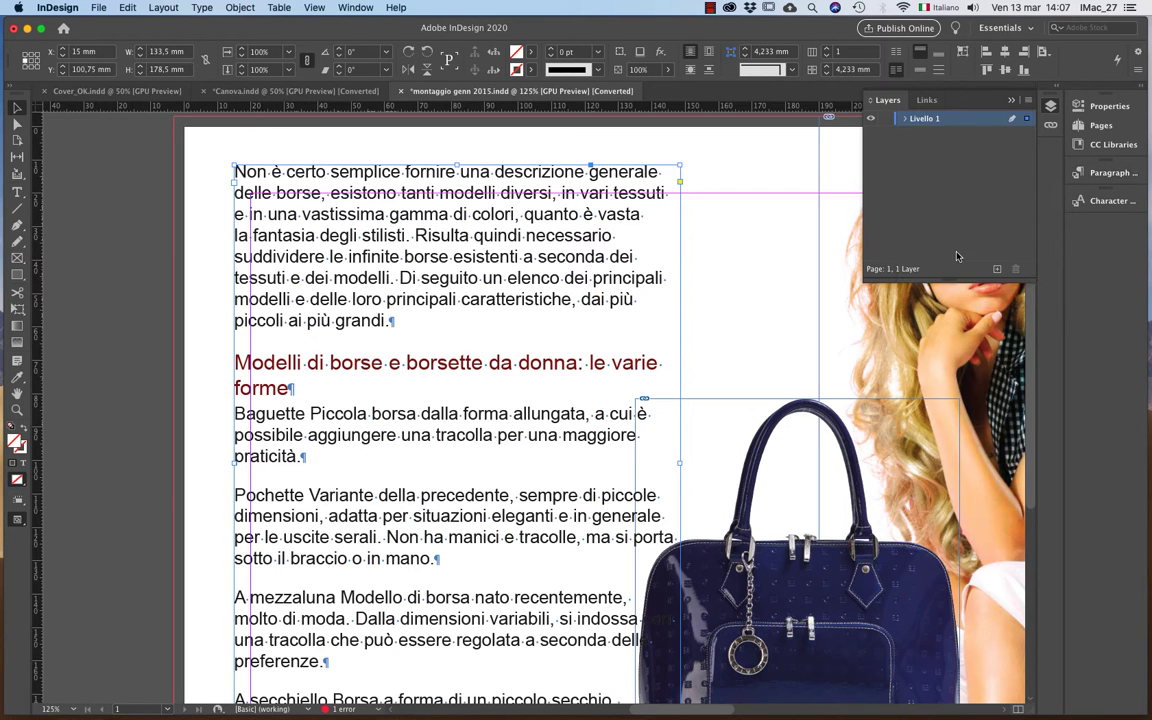
click(354, 7)
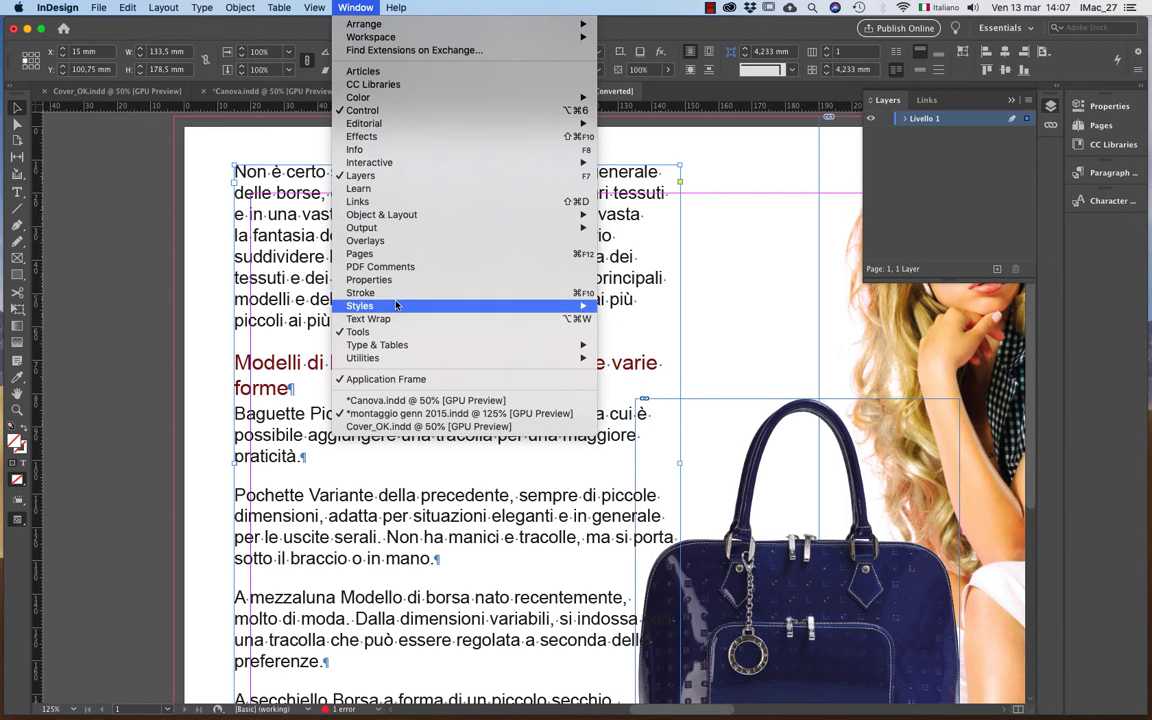
mouse_move(395, 306)
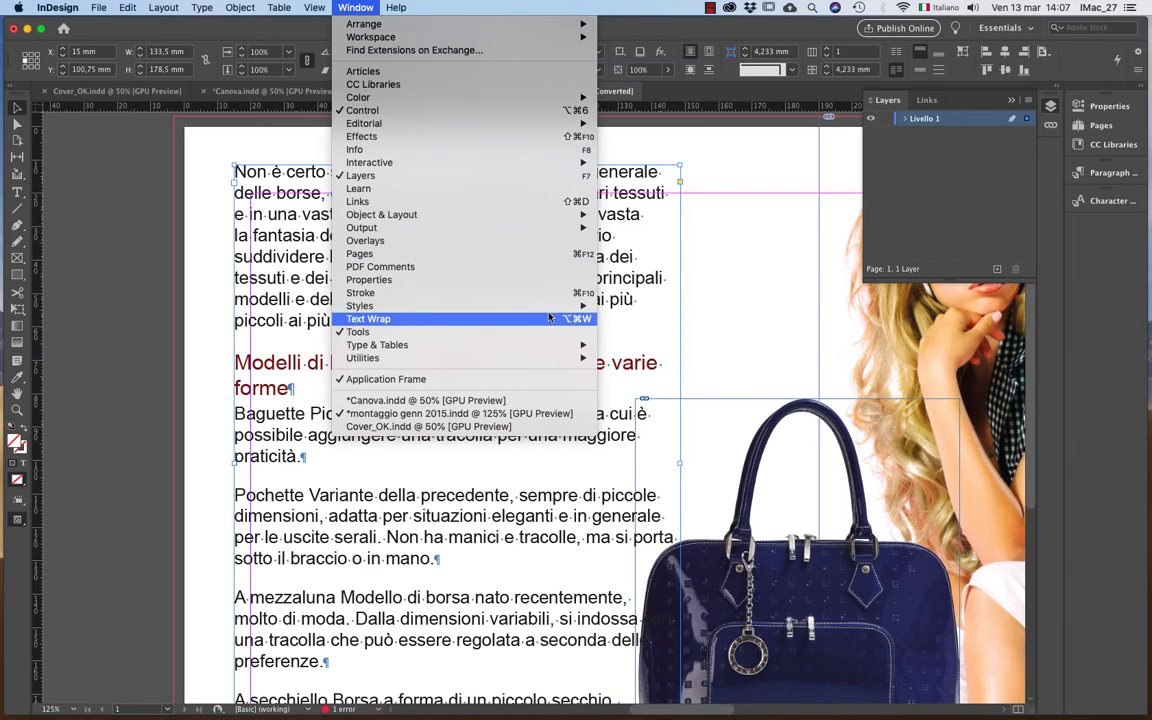
mouse_move(560, 305)
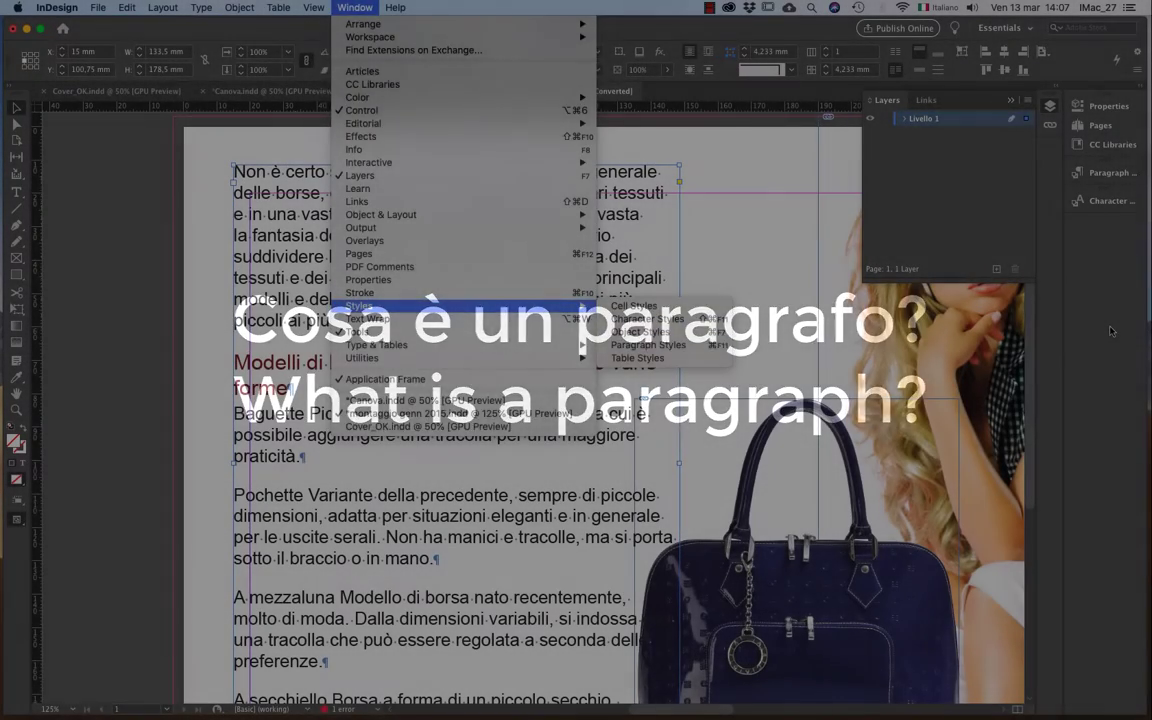
click(600, 296)
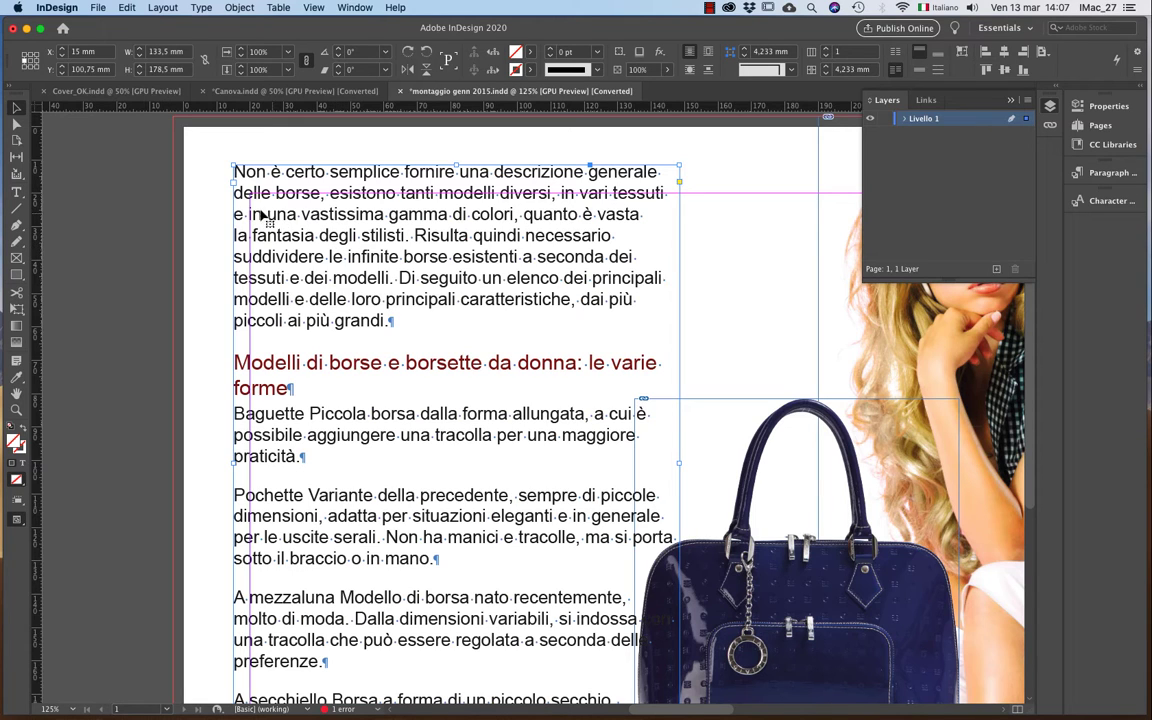
click(206, 221)
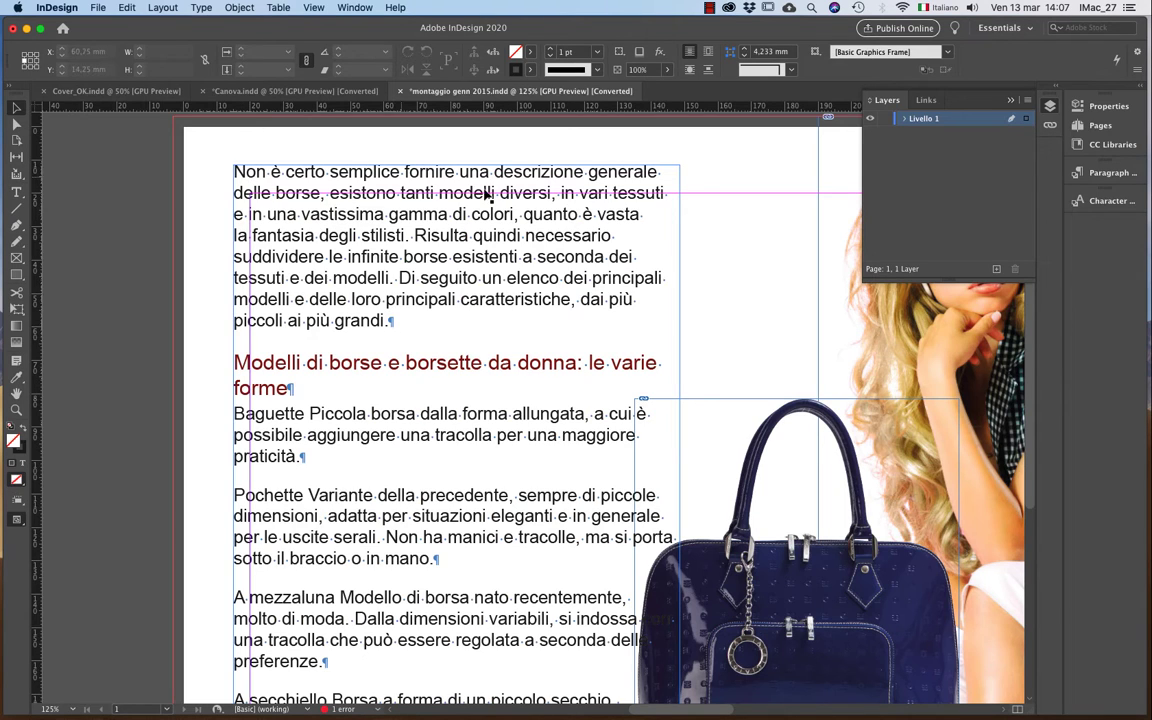
Select the whole introductory paragraph of the placed text and set its language to Italian.
double_click(390, 320)
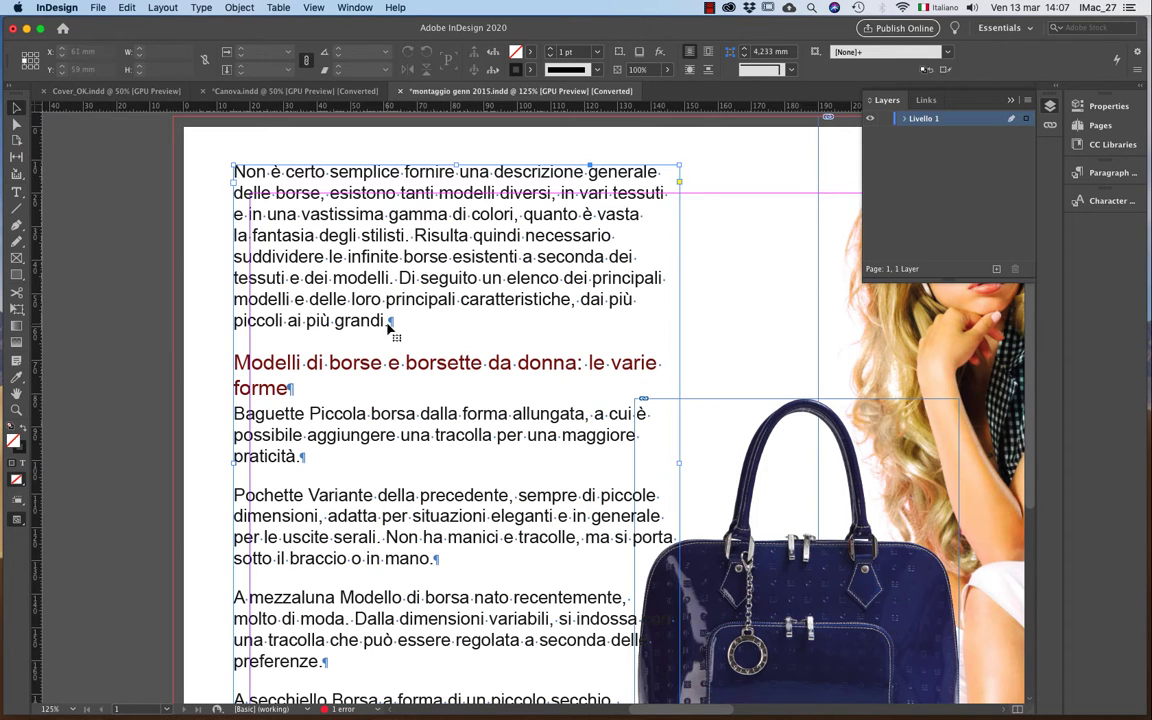
drag(390, 320, 232, 170)
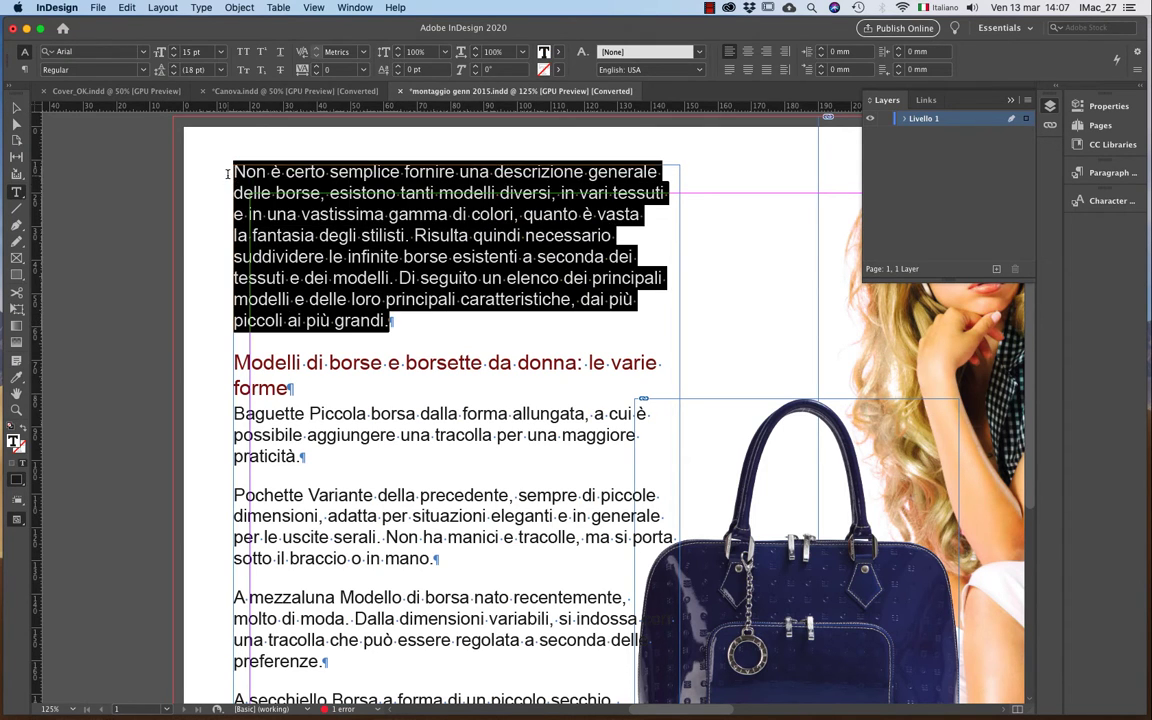
click(359, 250)
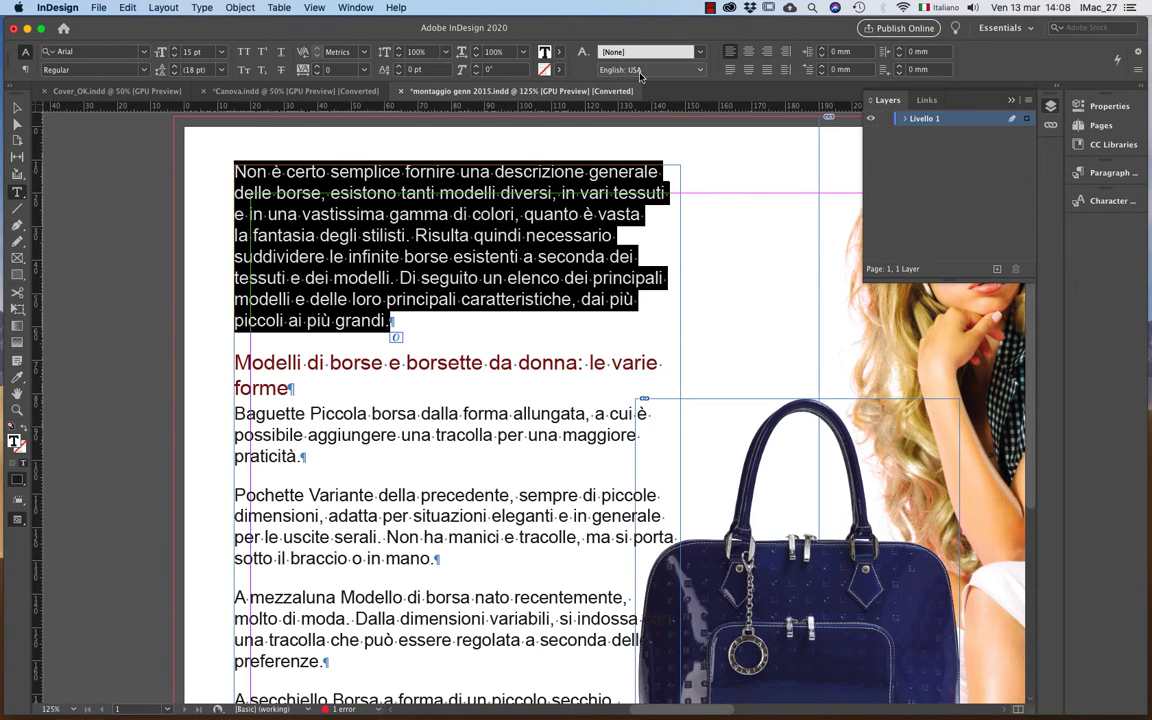
click(681, 71)
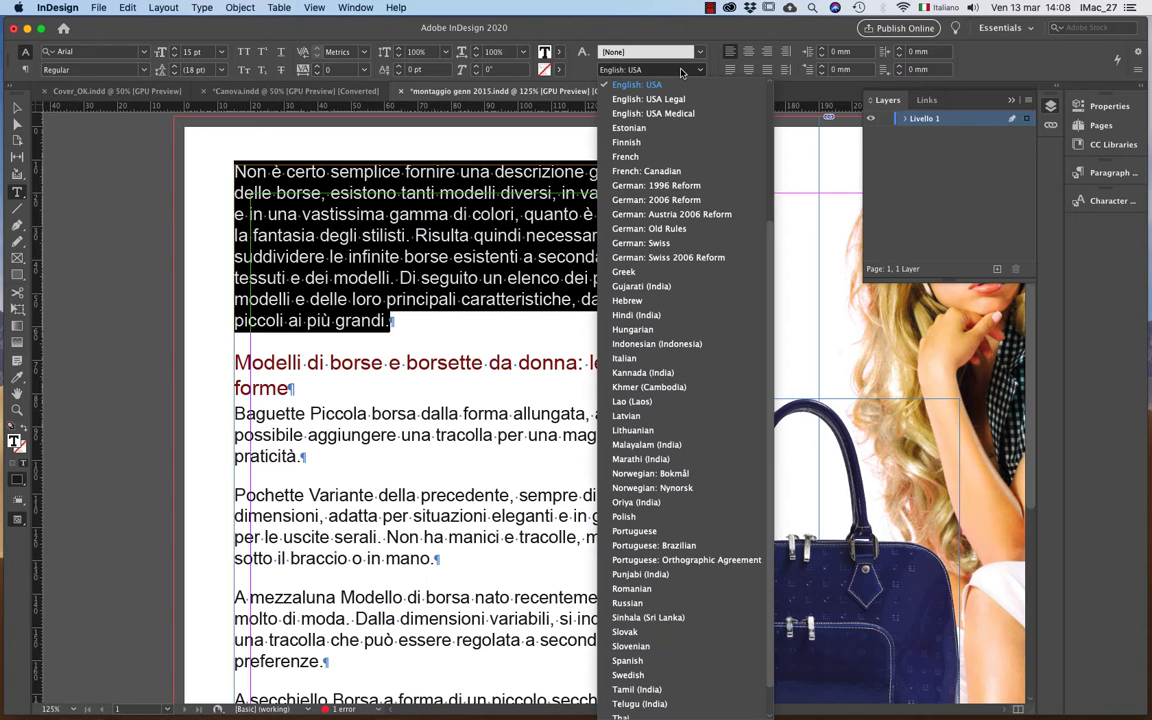
key(i)
key(t)
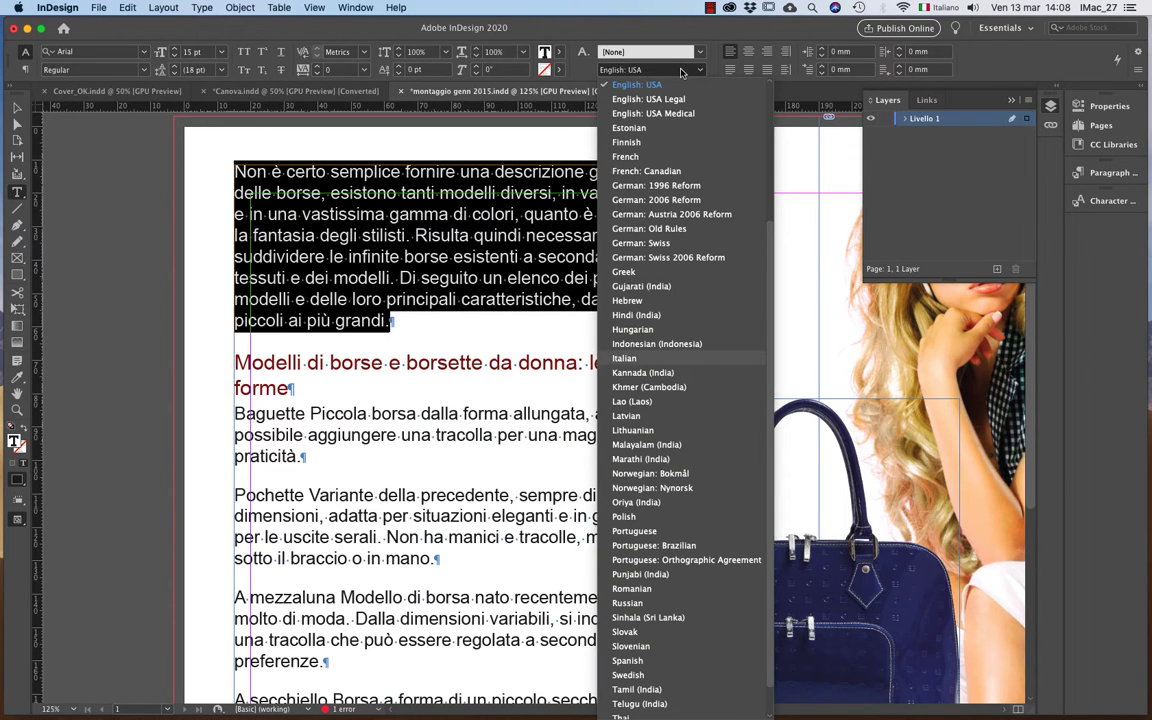
key(Return)
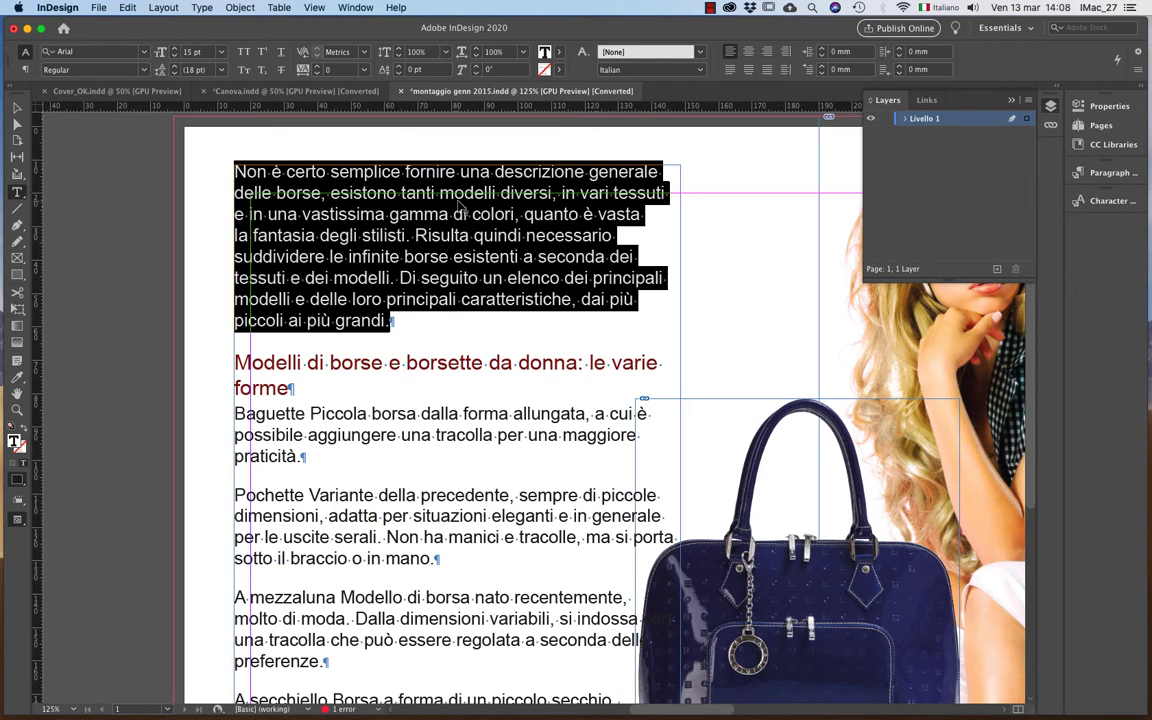
Change the font of the selected introductory paragraph to Helvetica (T1) Light Condensed.
click(144, 53)
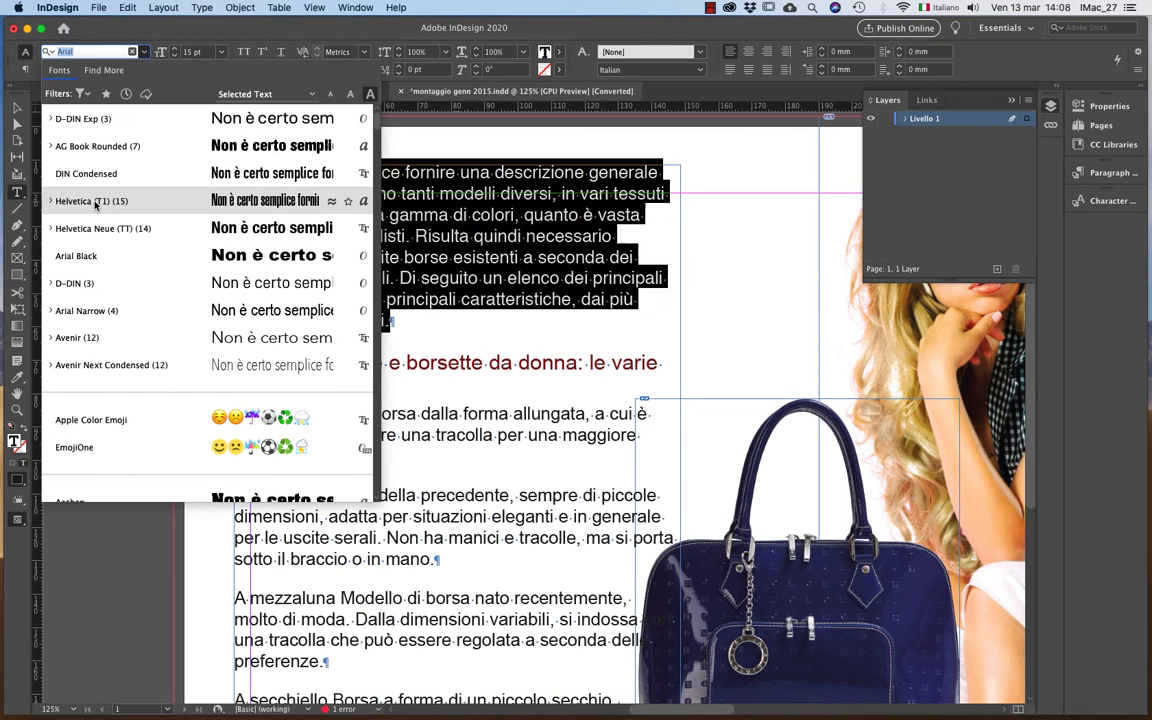
click(52, 201)
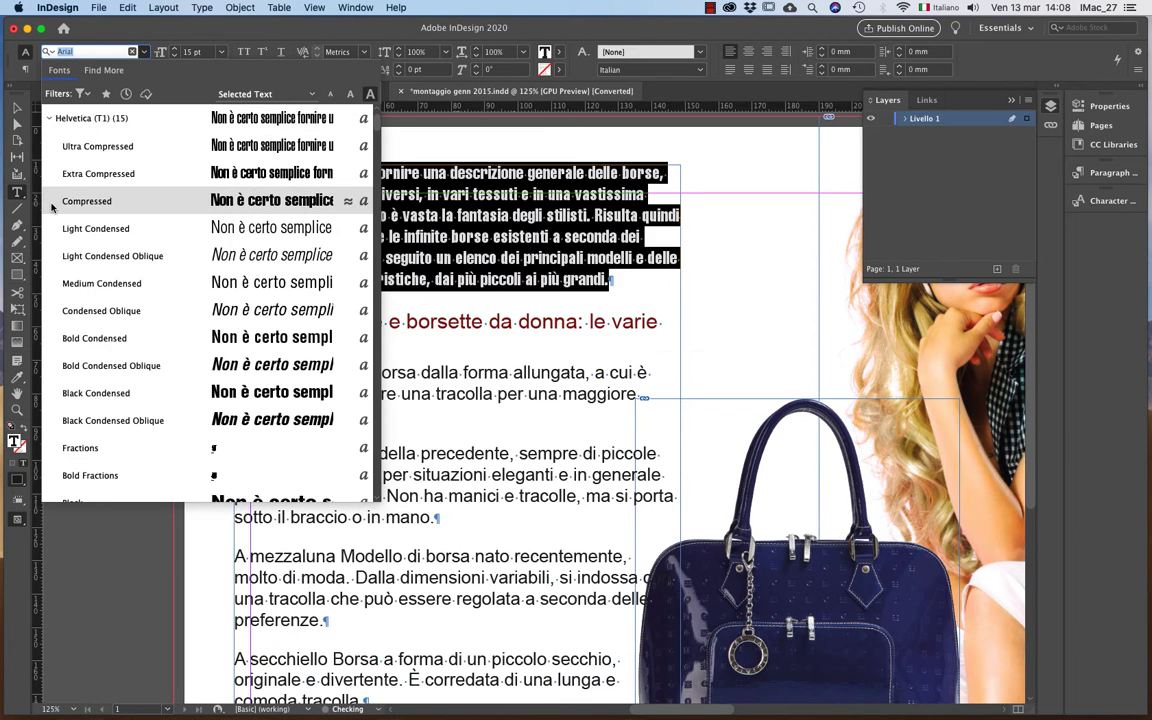
click(95, 229)
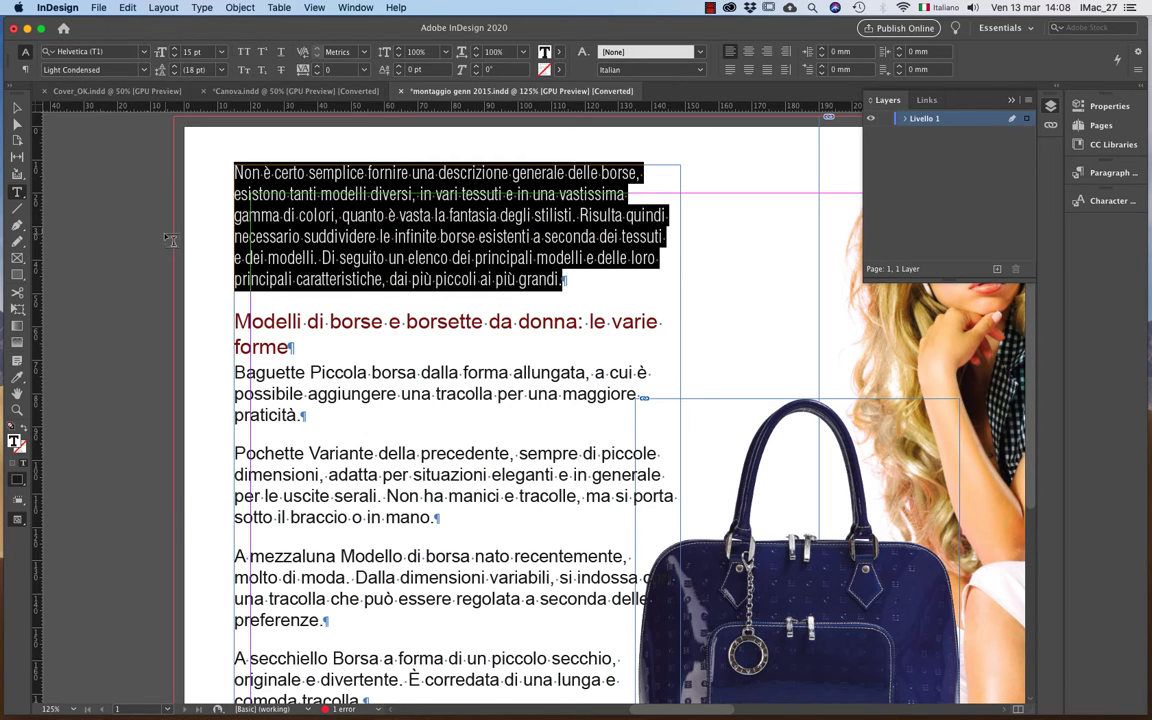
Set the introductory paragraph's font size to 12 pt and its space after to 0 mm.
click(222, 52)
click(205, 156)
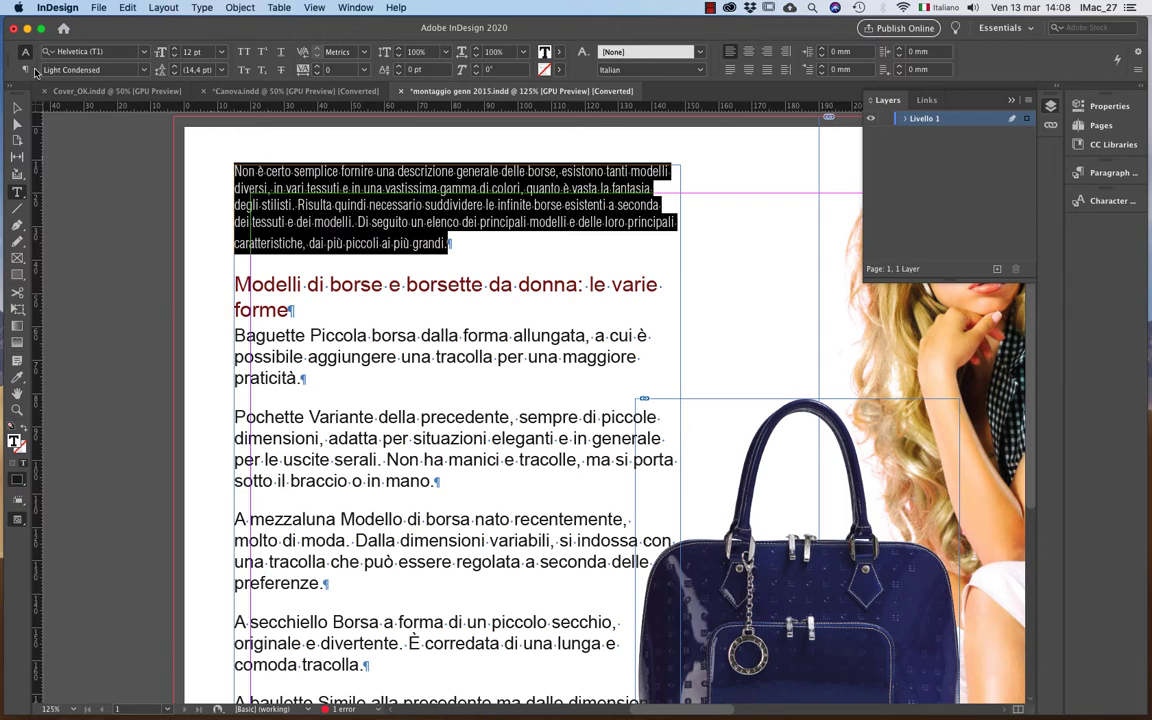
click(26, 69)
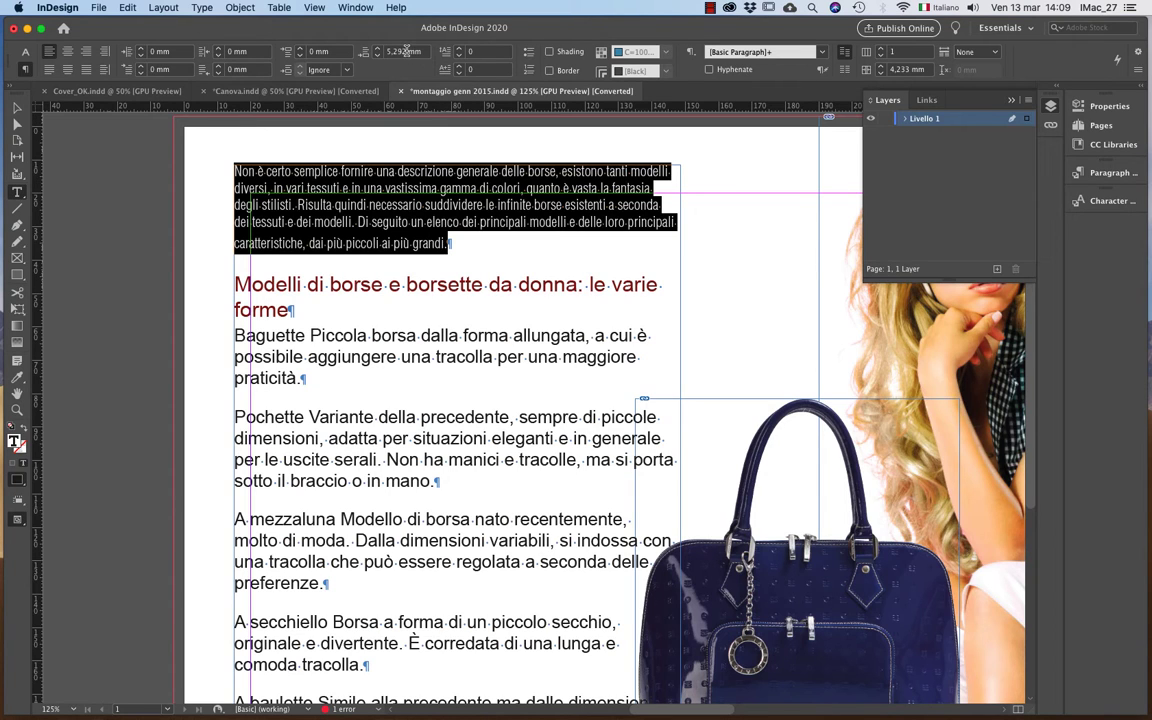
drag(407, 50, 385, 51)
text(0)
key(Return)
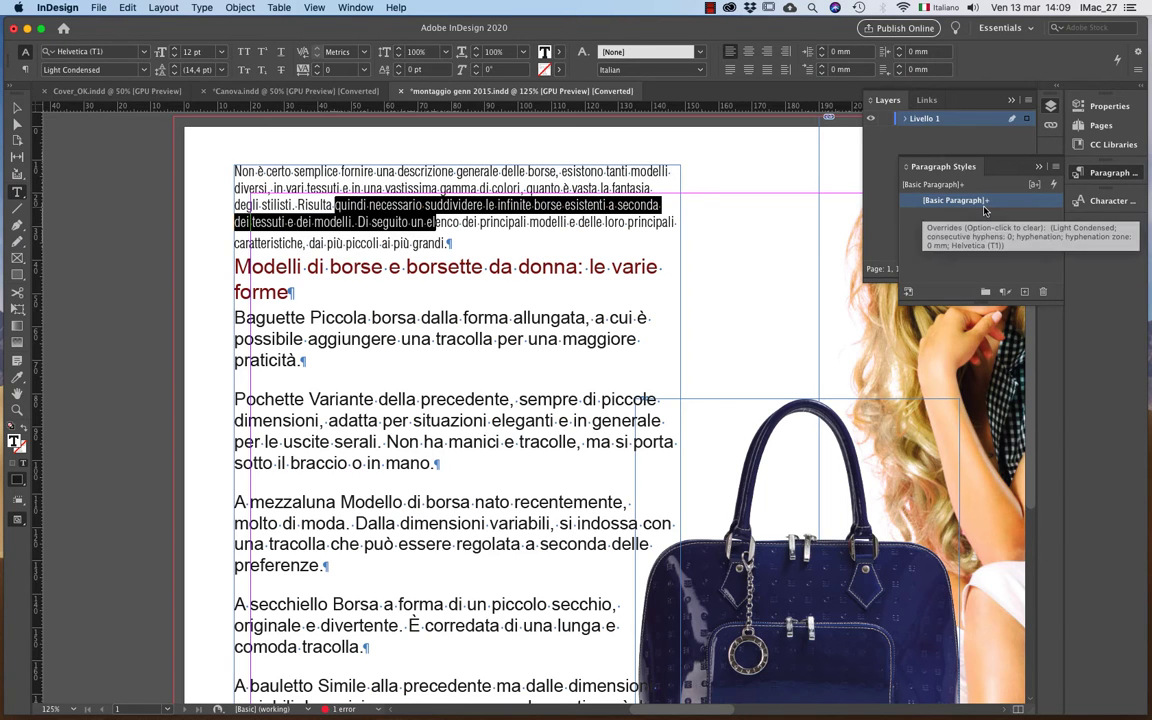
Create a paragraph style named "testo base" from the introductory paragraph and clear the paragraph's remaining overrides.
click(1056, 170)
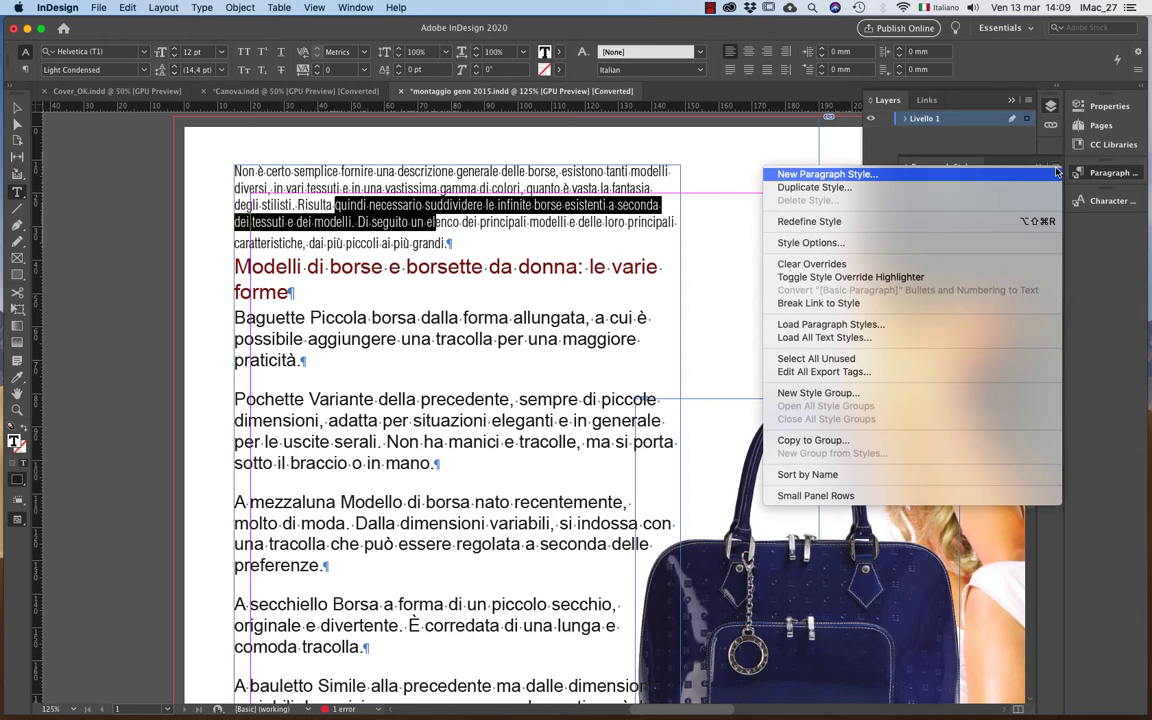
click(953, 176)
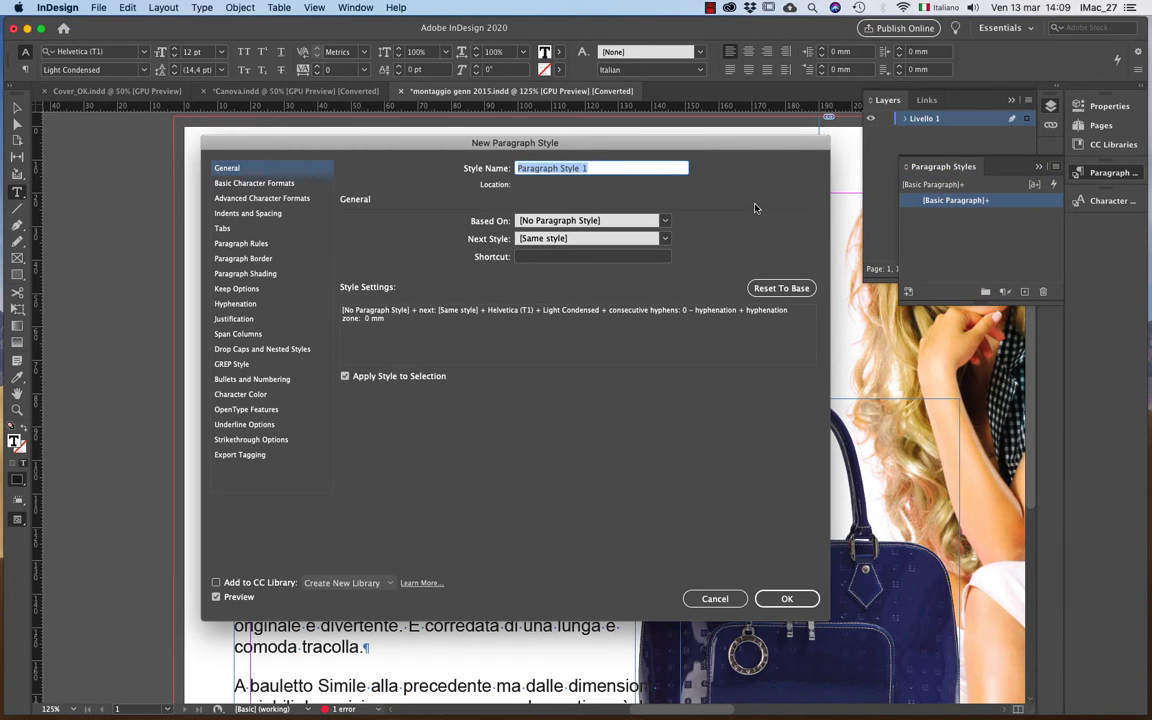
text(testo base)
click(790, 602)
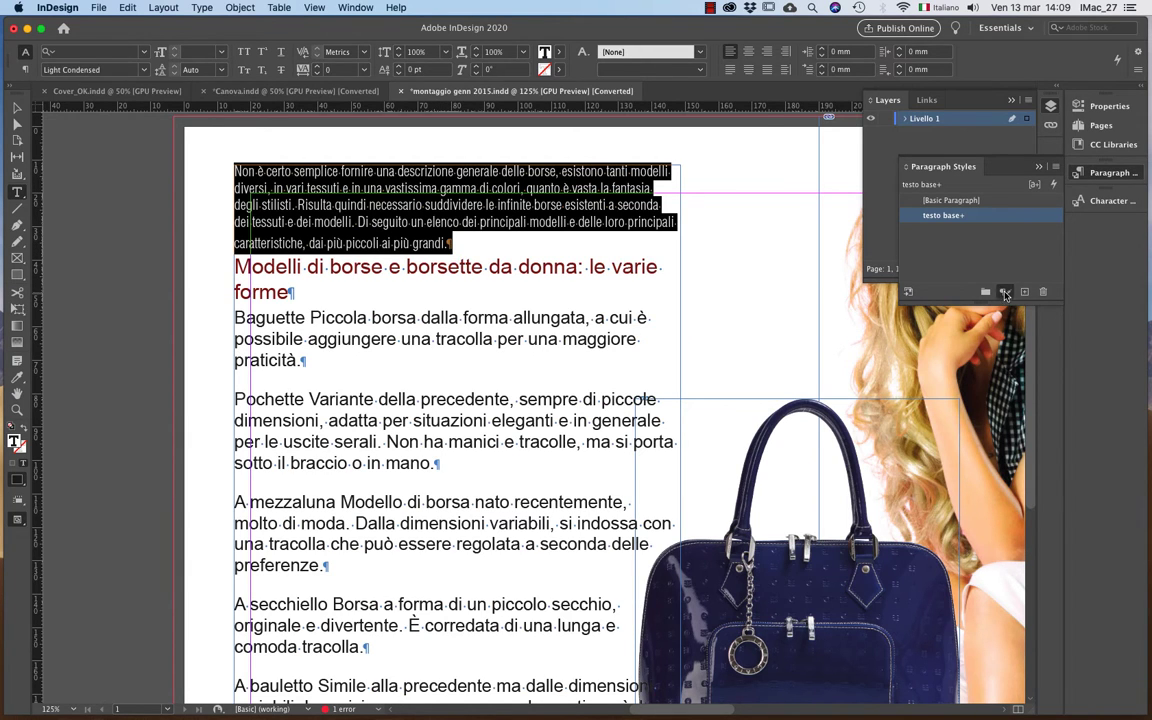
click(1006, 292)
Apply the "testo base" style to all body paragraphs between the two red headings, from "Baguette" through "A sacco".
click(262, 320)
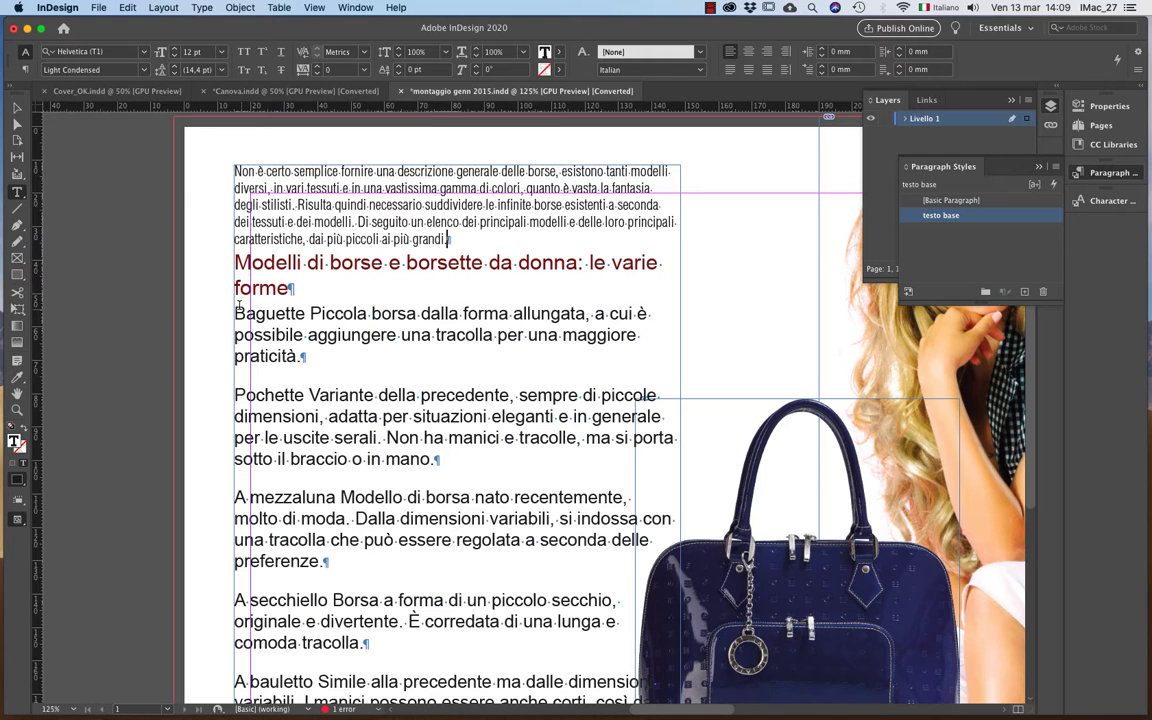
drag(237, 314, 527, 566)
click(940, 215)
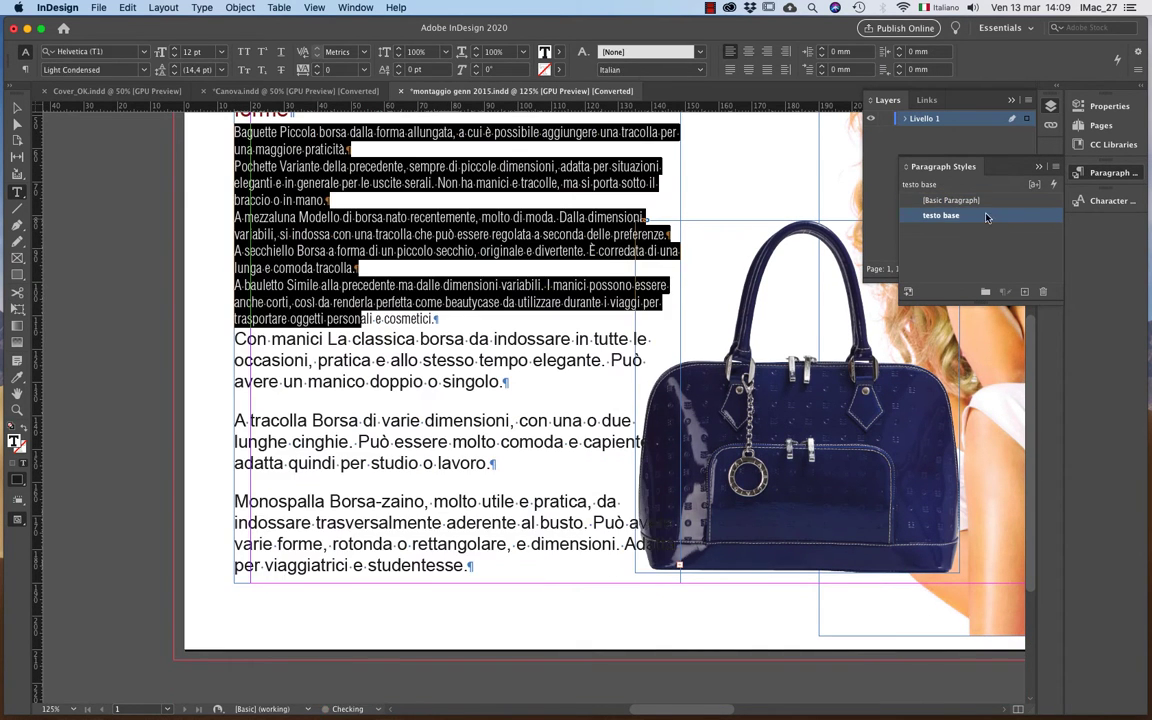
click(403, 318)
drag(234, 340, 470, 566)
click(940, 215)
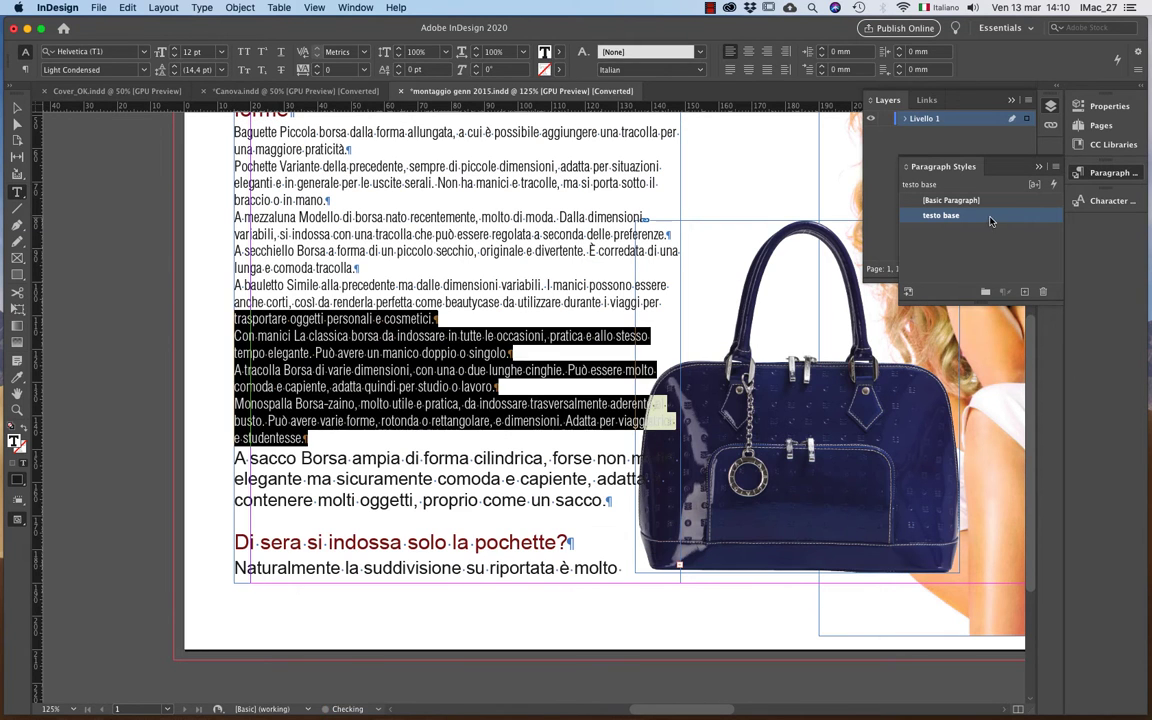
click(257, 445)
drag(607, 500, 234, 421)
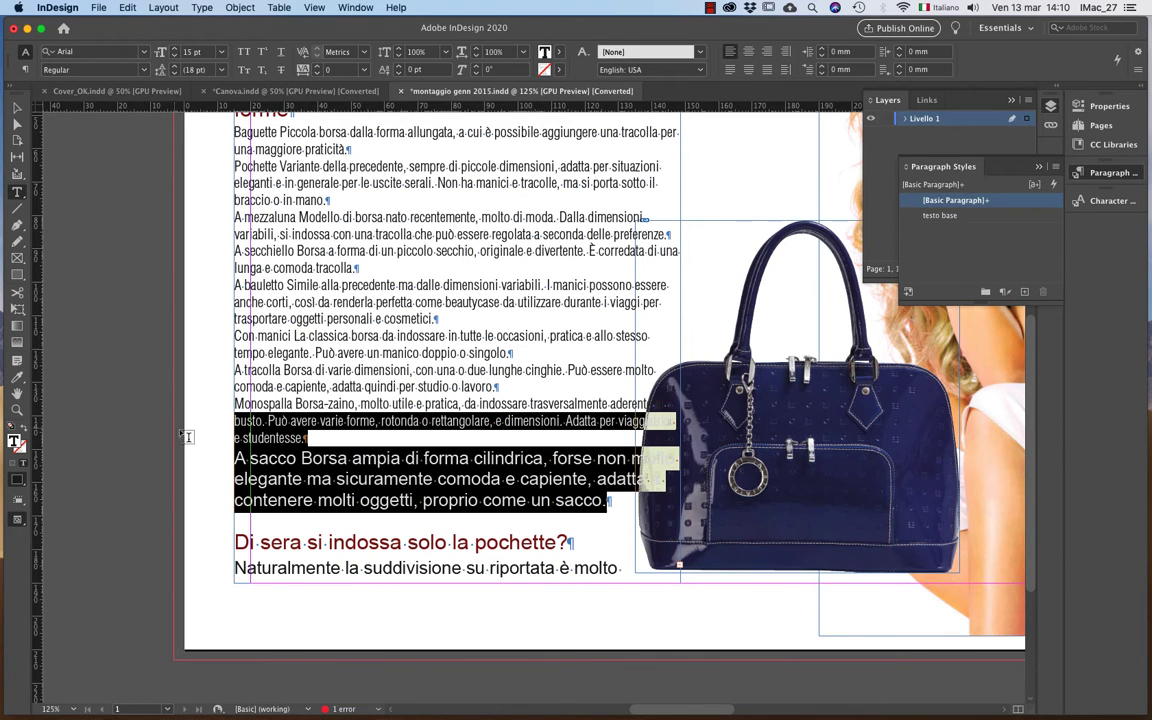
click(1005, 217)
Apply the "testo base" style to the red heading "Modelli di borse e borsette da donna: le varie forme".
scroll(437, 336, up, 5)
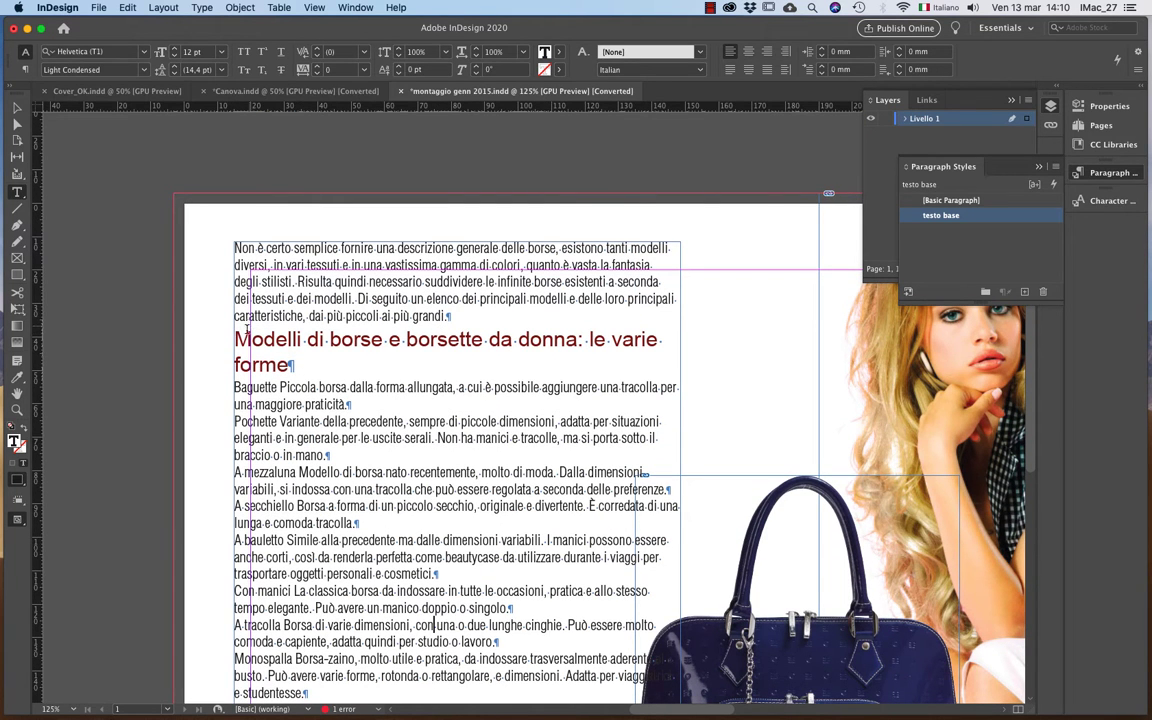
drag(234, 340, 325, 365)
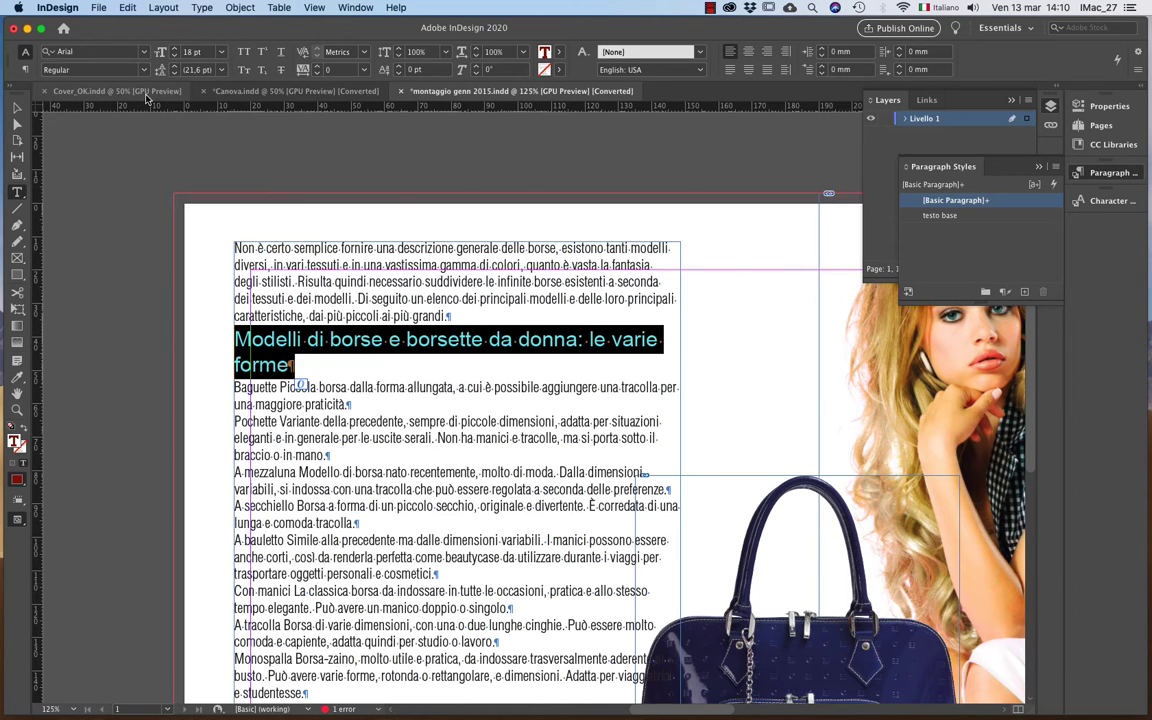
click(975, 215)
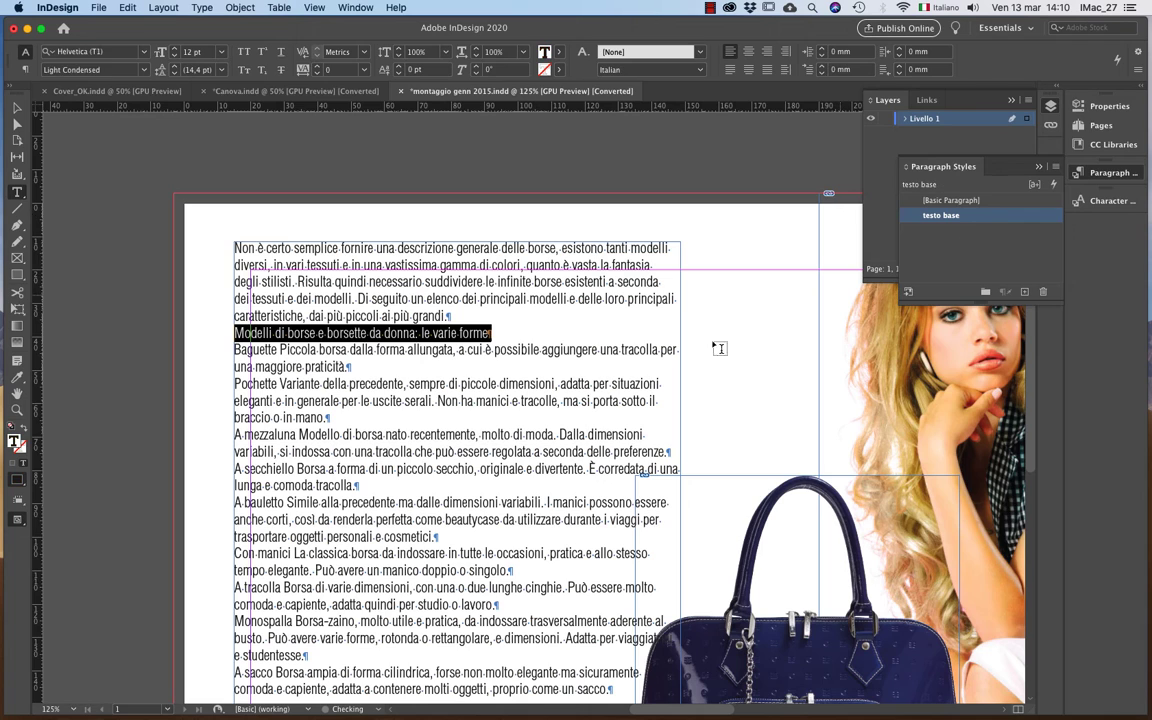
Colour the selected heading's text with the dark red swatch RTF r128 g0 b5.
click(544, 51)
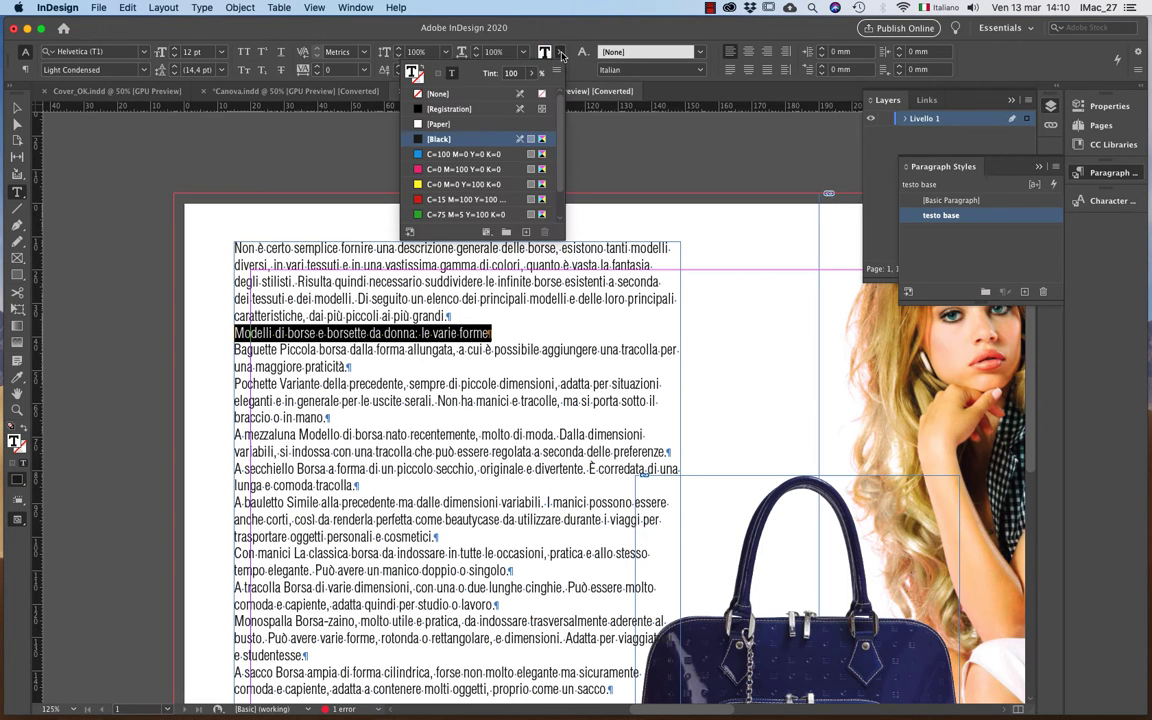
drag(561, 138, 561, 160)
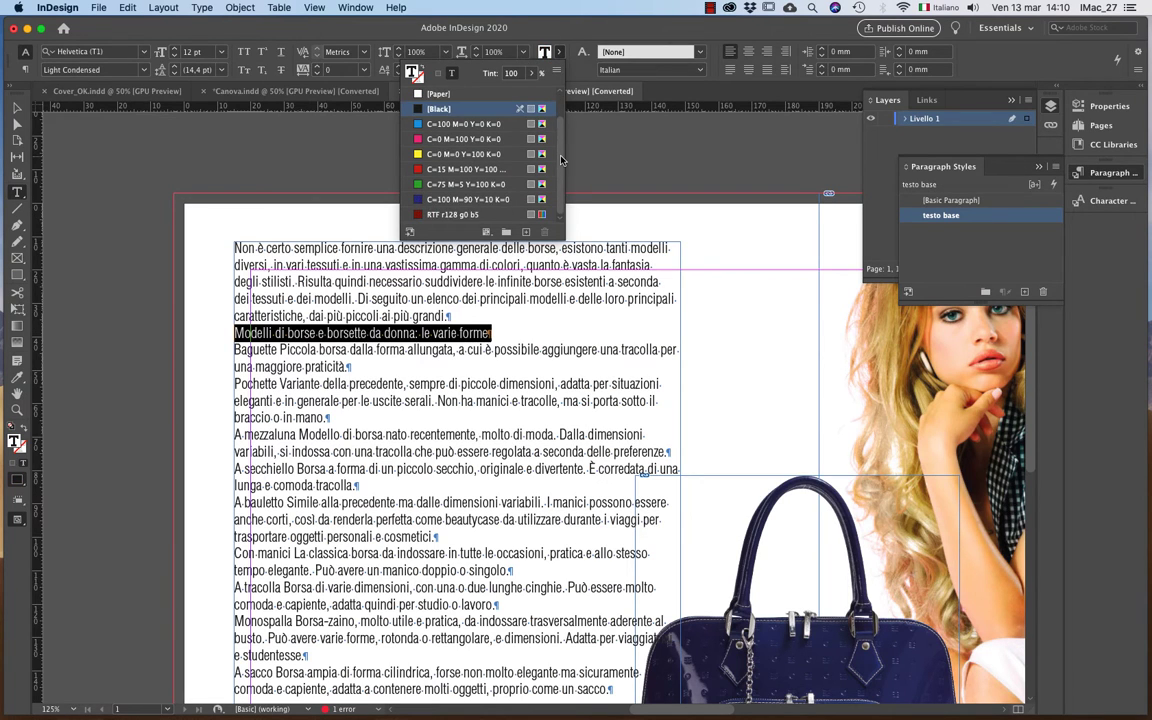
click(453, 217)
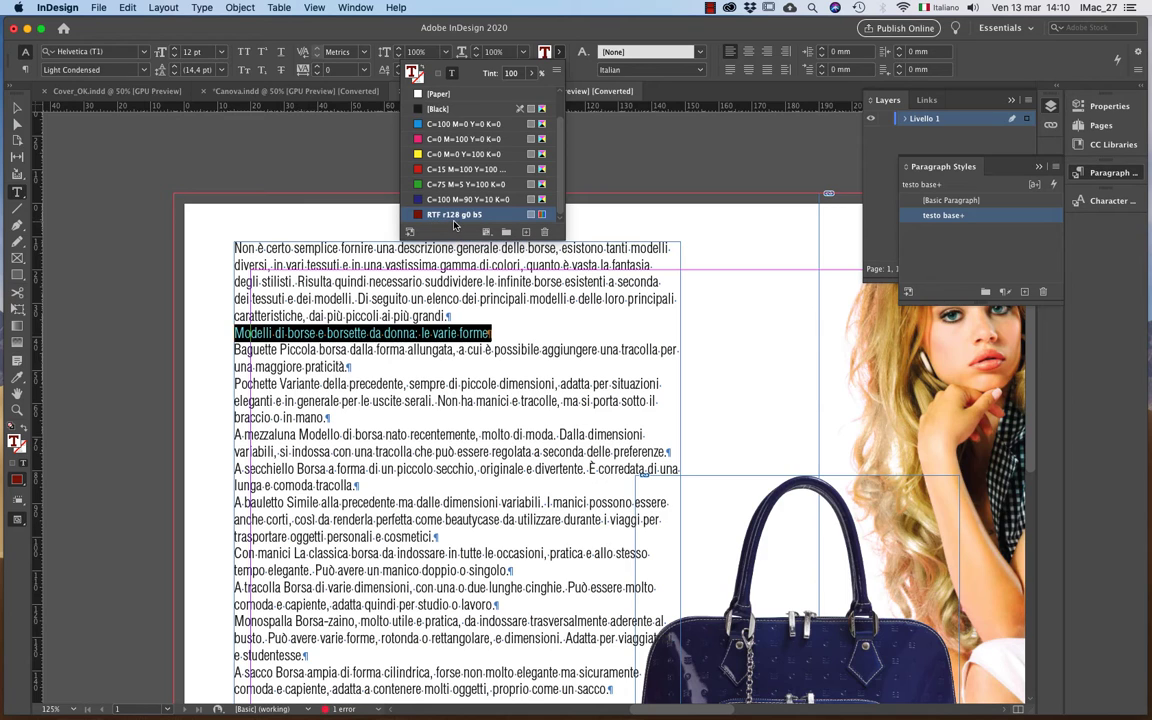
click(251, 35)
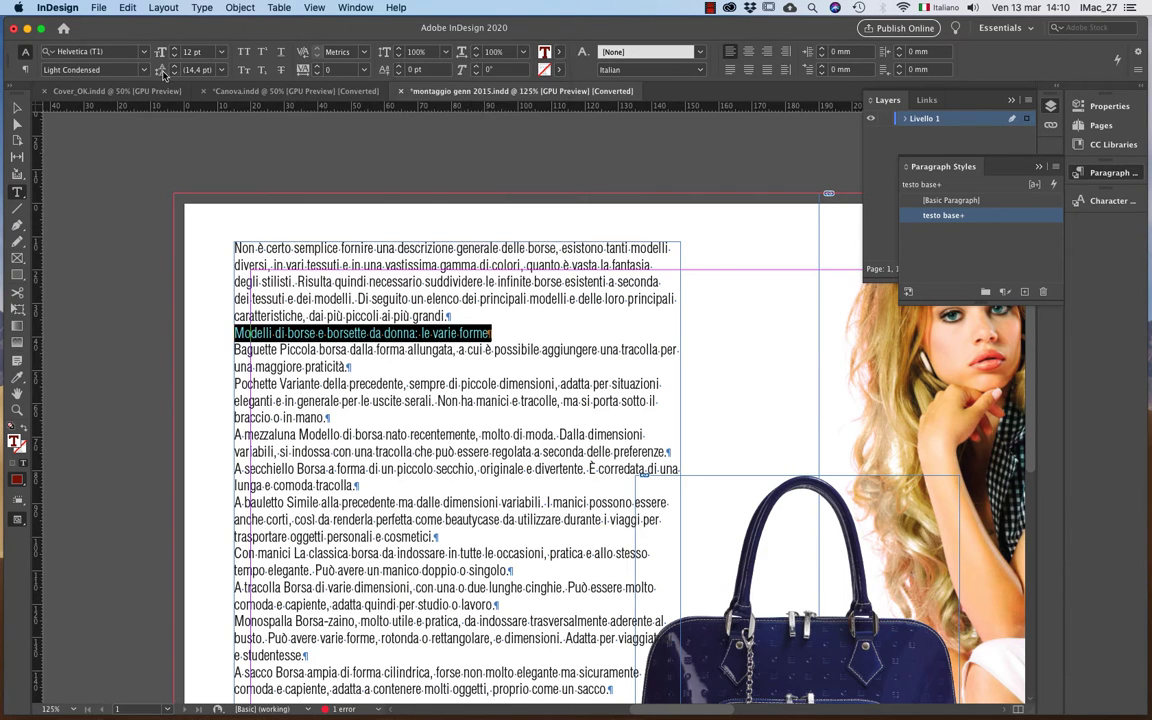
Set the selected heading's font style to Bold Condensed and its size to 14 pt.
click(145, 70)
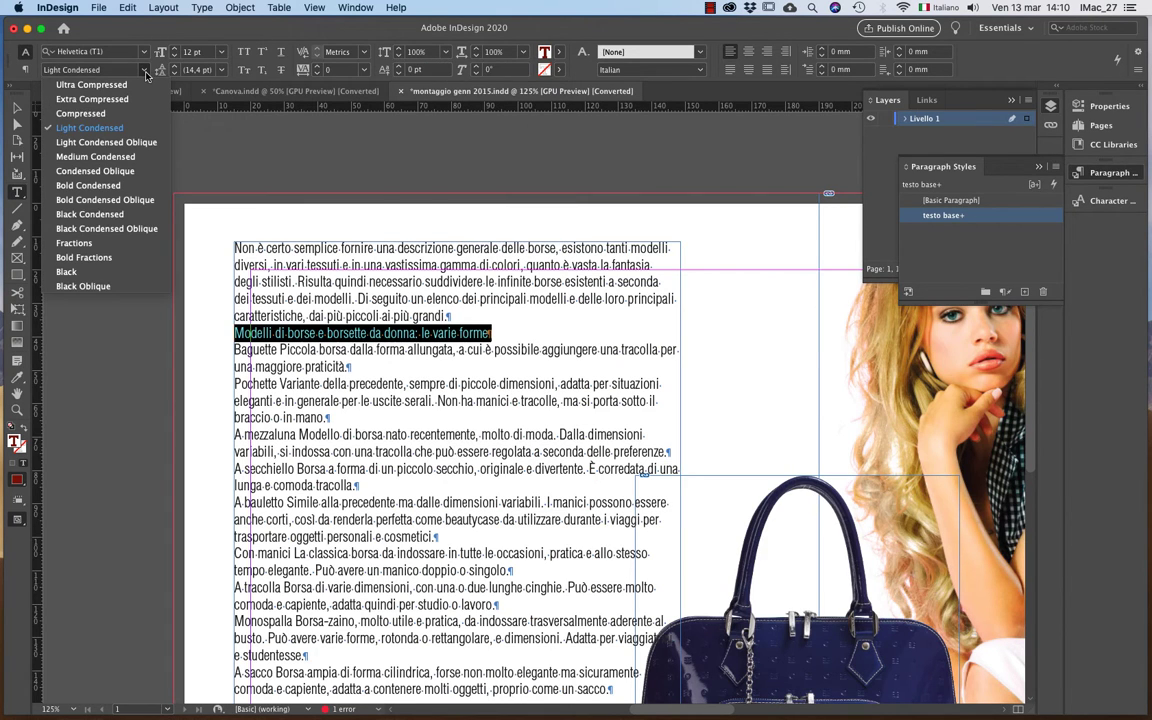
click(137, 186)
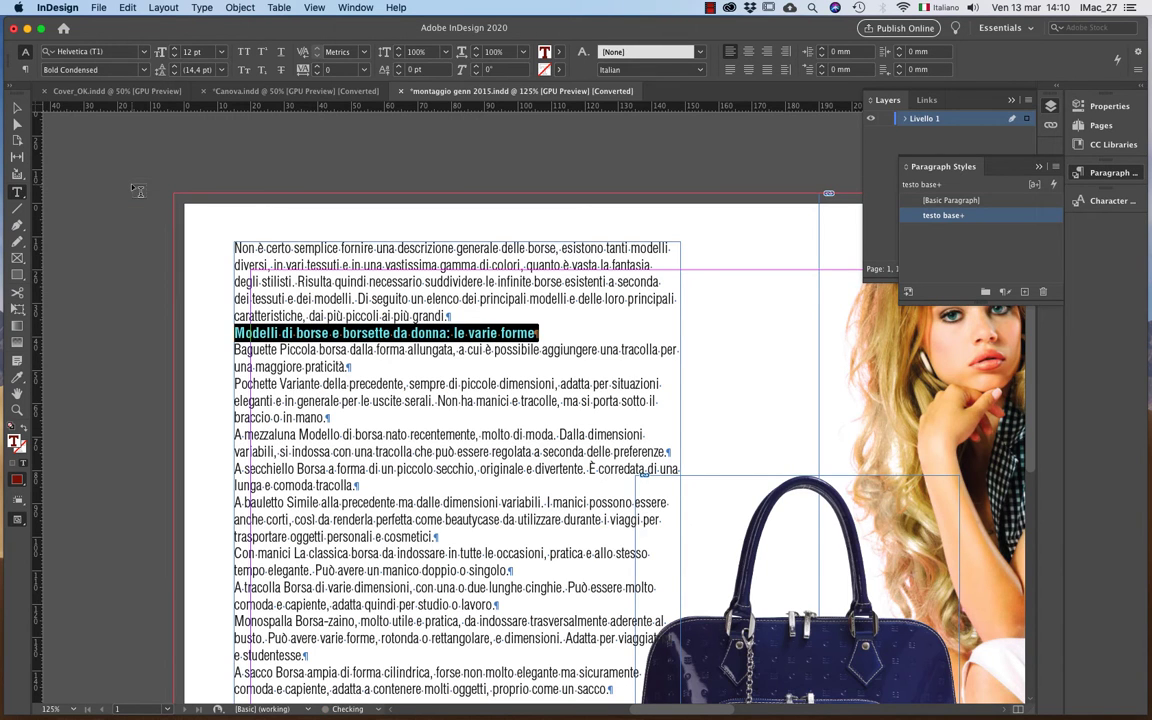
click(172, 48)
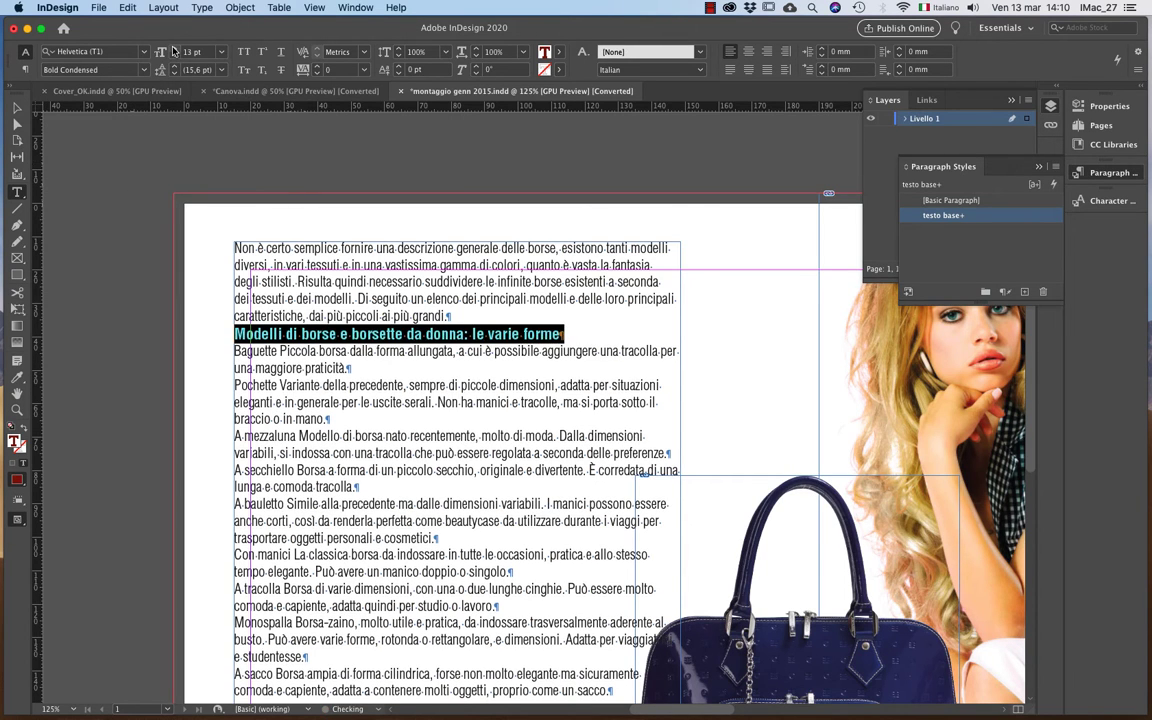
click(172, 48)
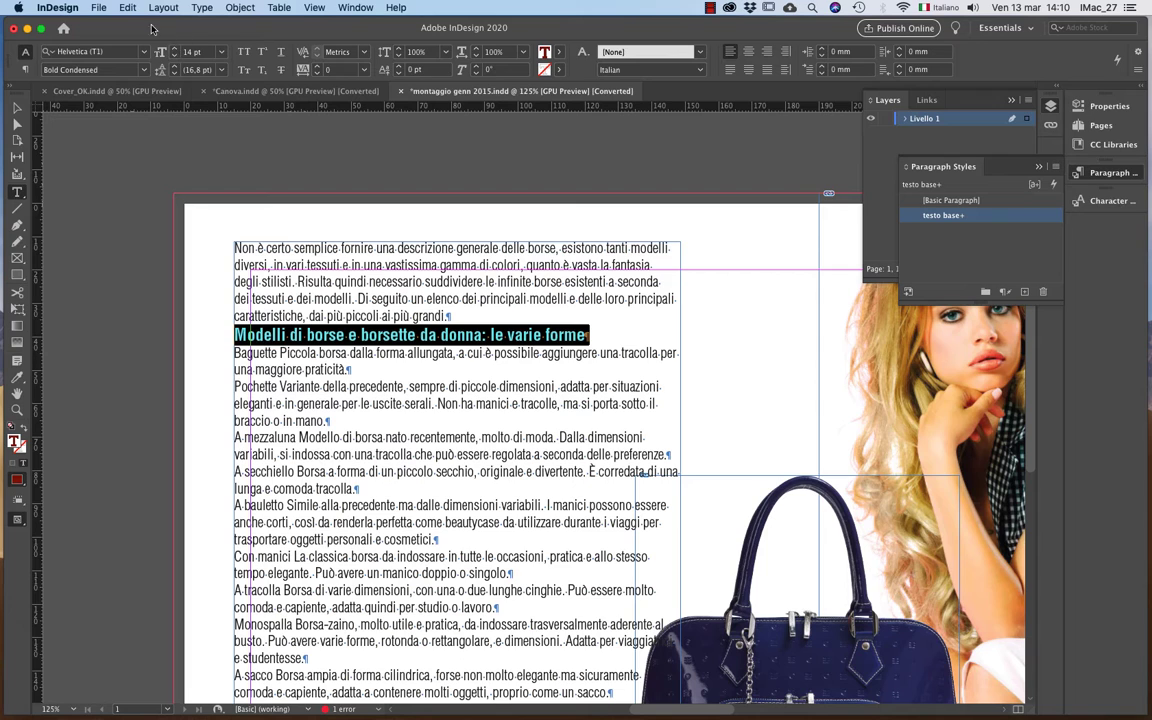
Set the selected heading's space before to 5 mm and its space after to 2 mm.
click(24, 69)
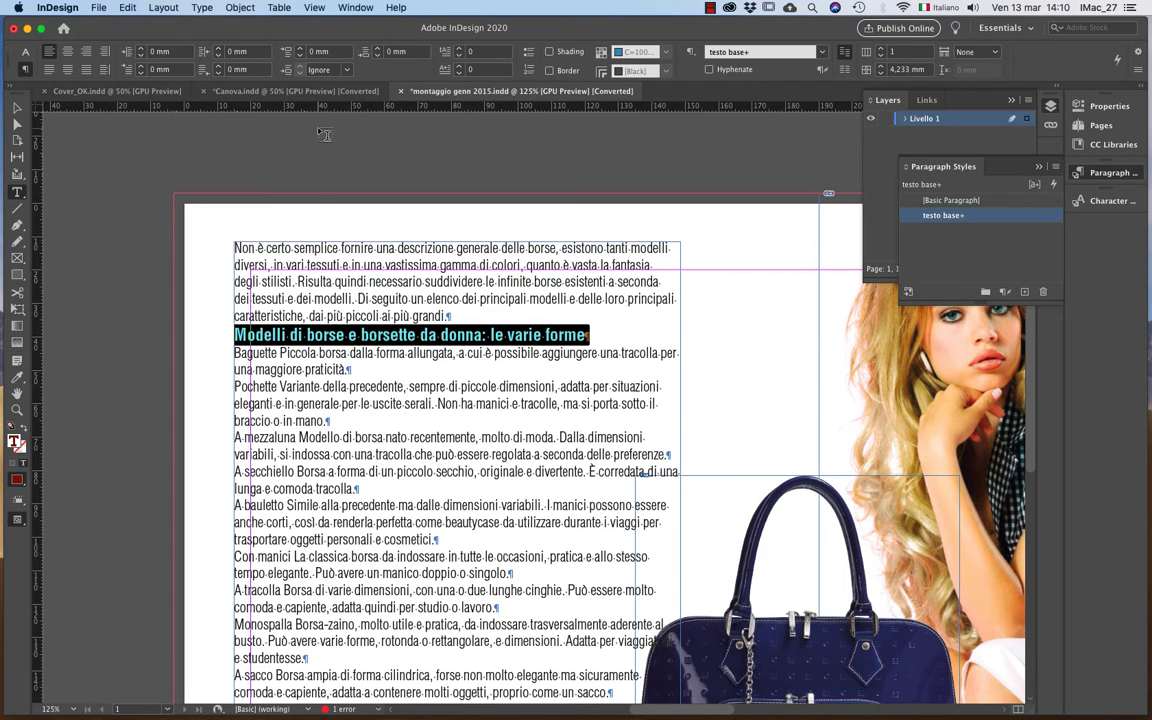
click(300, 48)
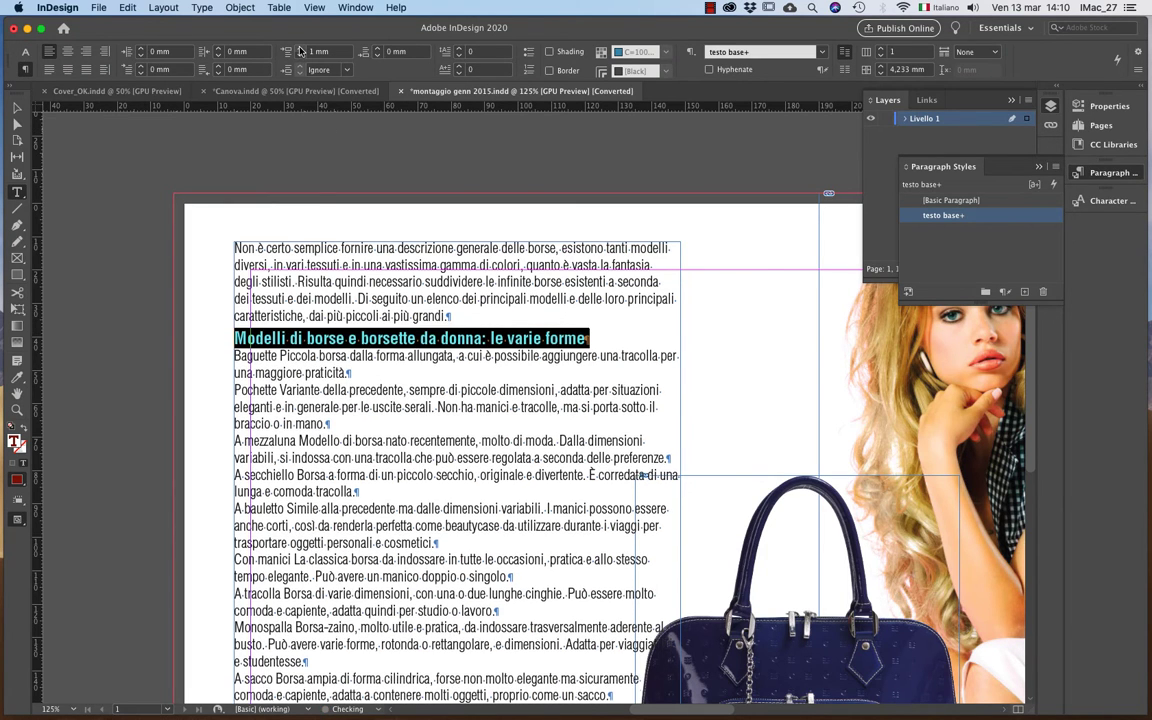
click(300, 48)
click(300, 48)
click(300, 48)
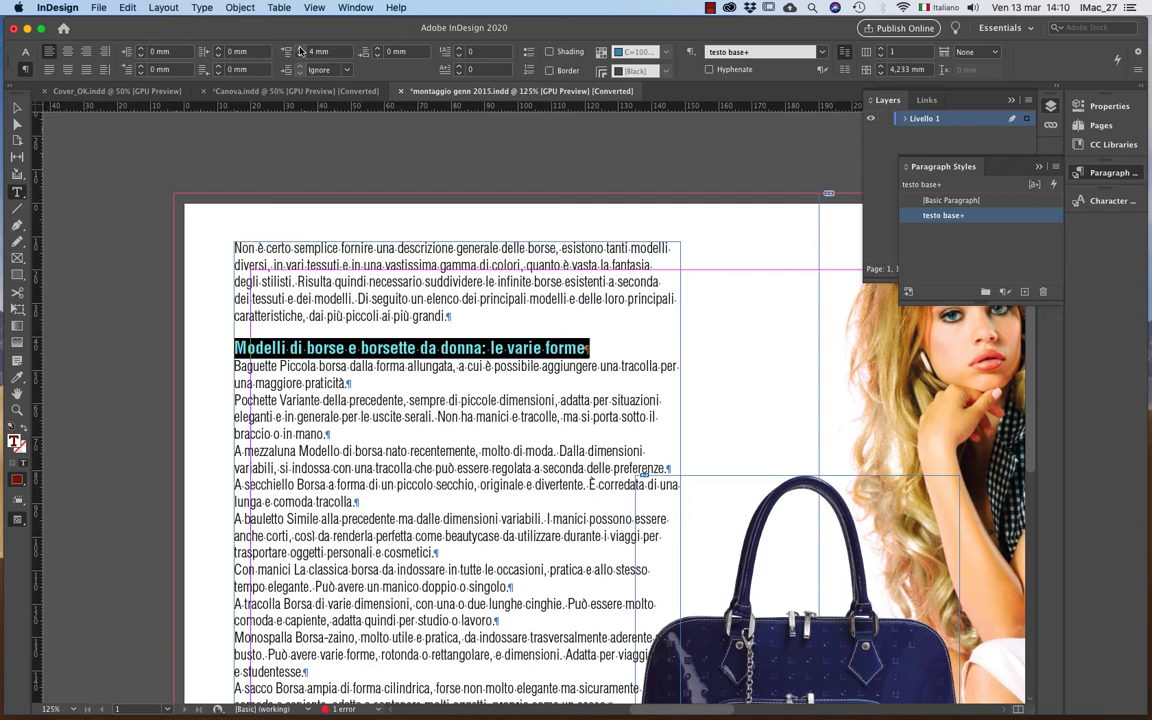
click(377, 48)
click(377, 48)
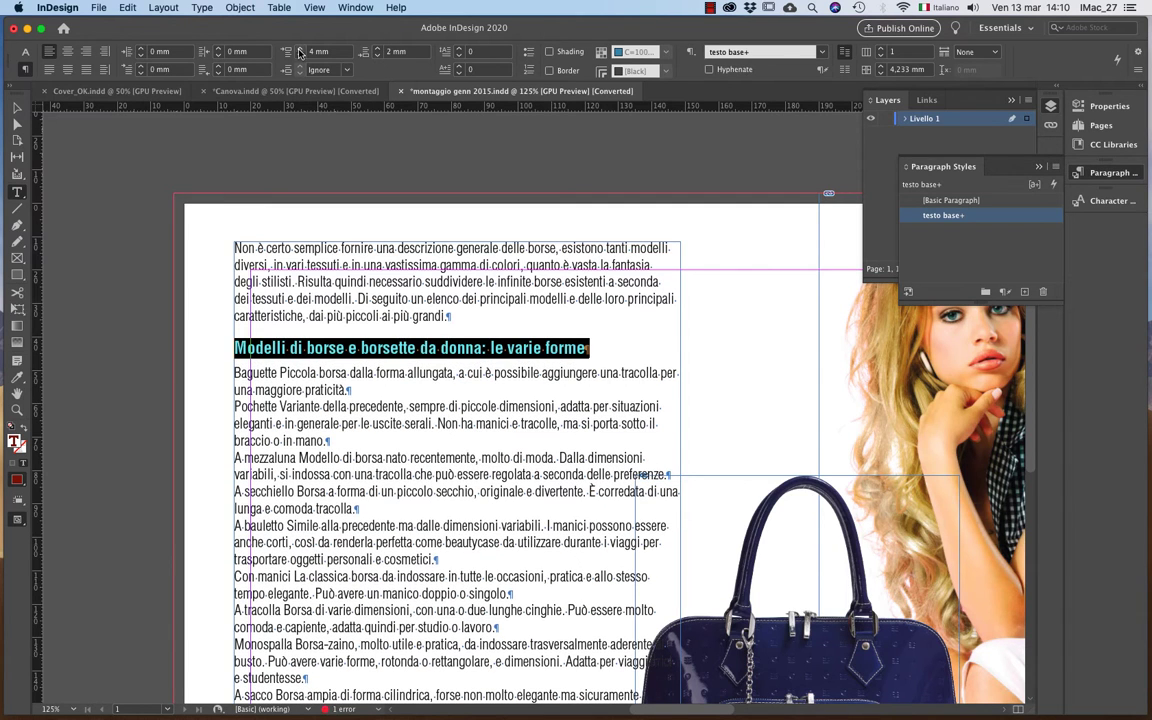
click(300, 48)
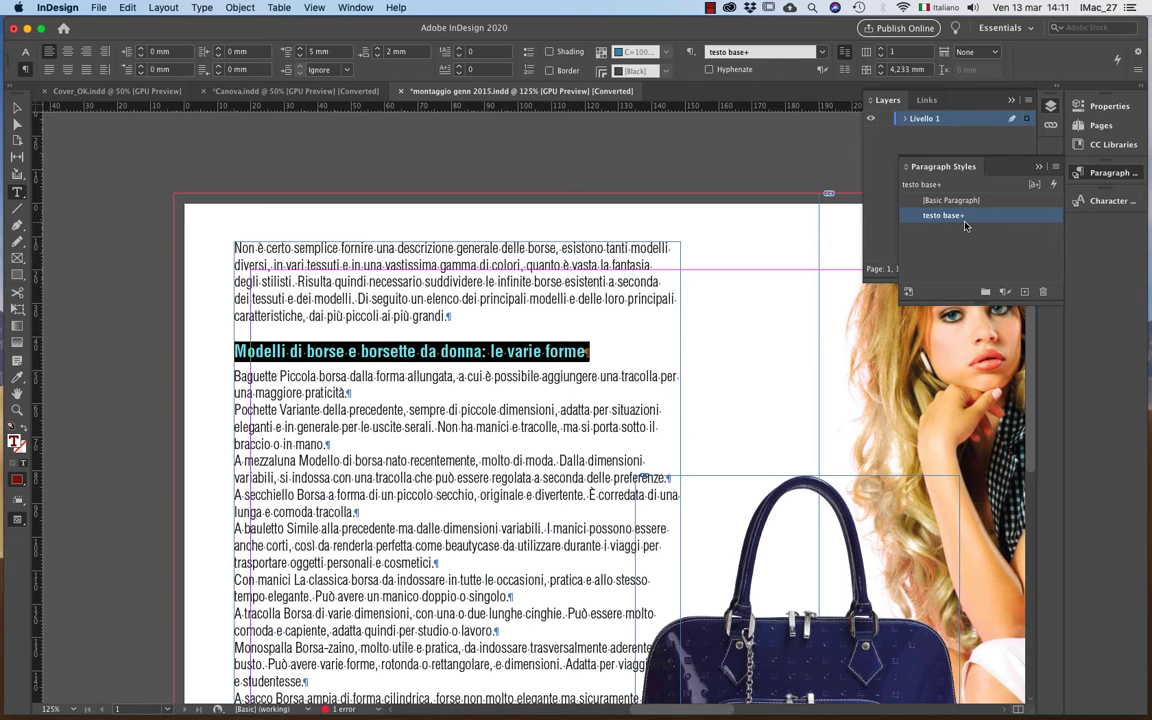
Create a paragraph style named "Titoli" from the formatted heading, based on "testo base" and applied to the selection.
mouse_move(965, 226)
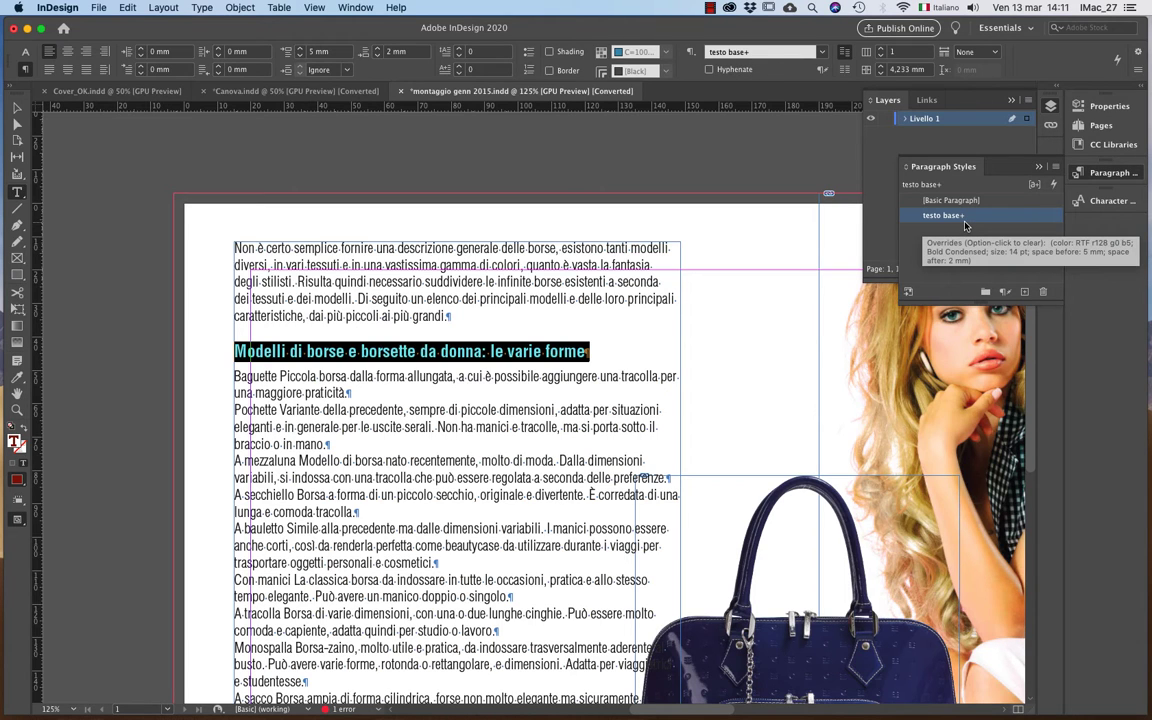
click(1055, 166)
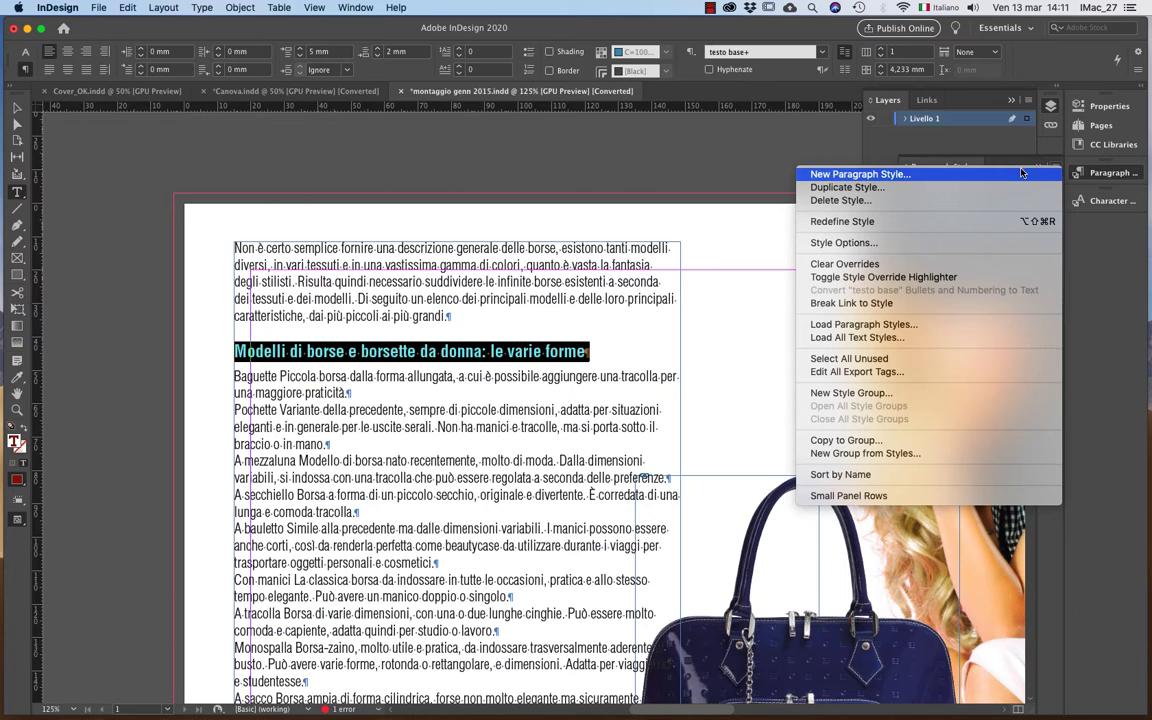
click(1018, 174)
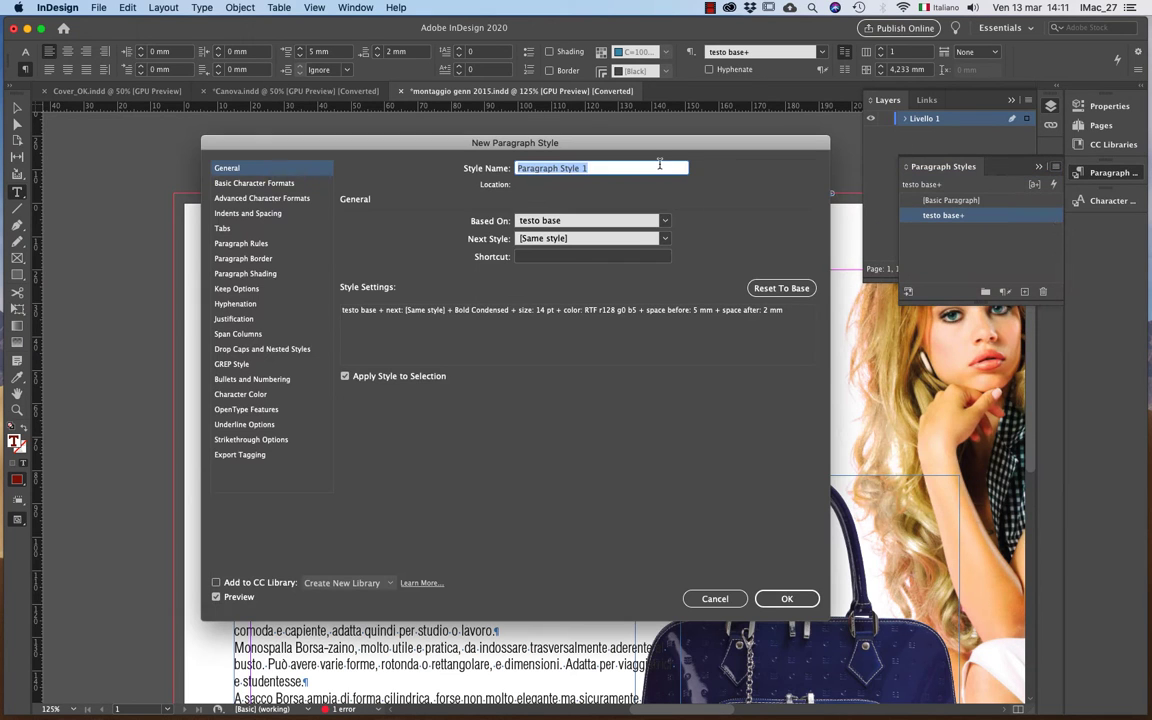
text(Titoli)
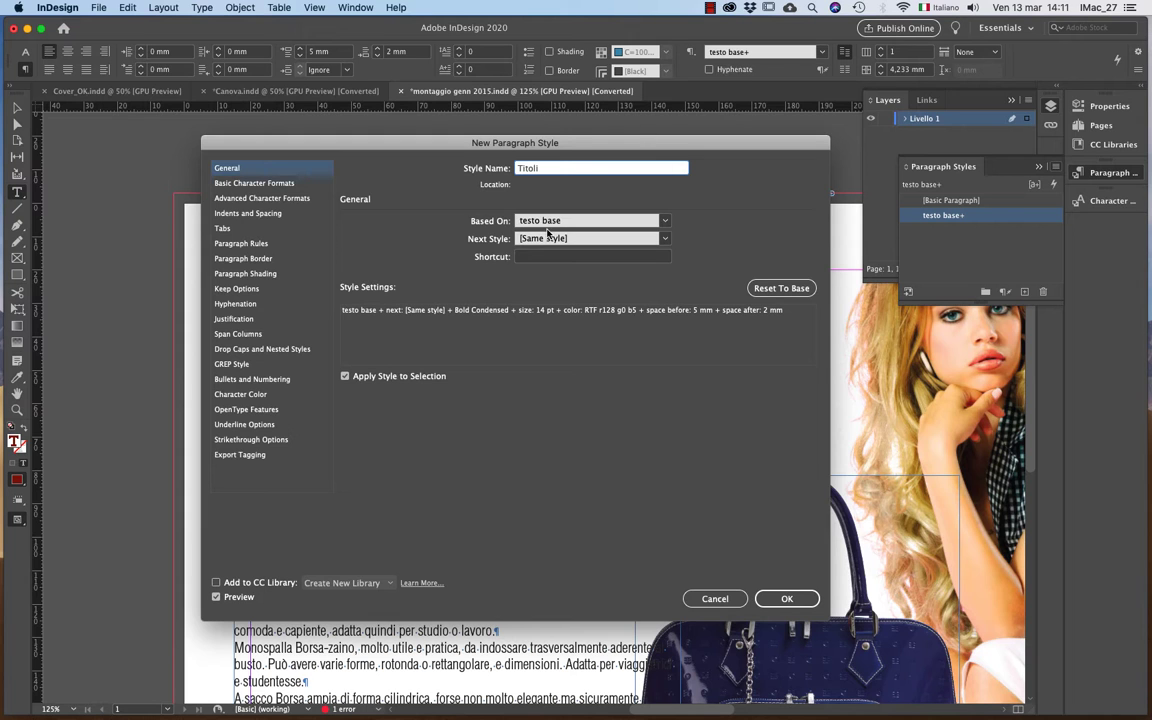
click(811, 600)
Apply the "Titoli" style to the heading "Di sera si indossa solo la pochette?".
scroll(414, 439, down, 5)
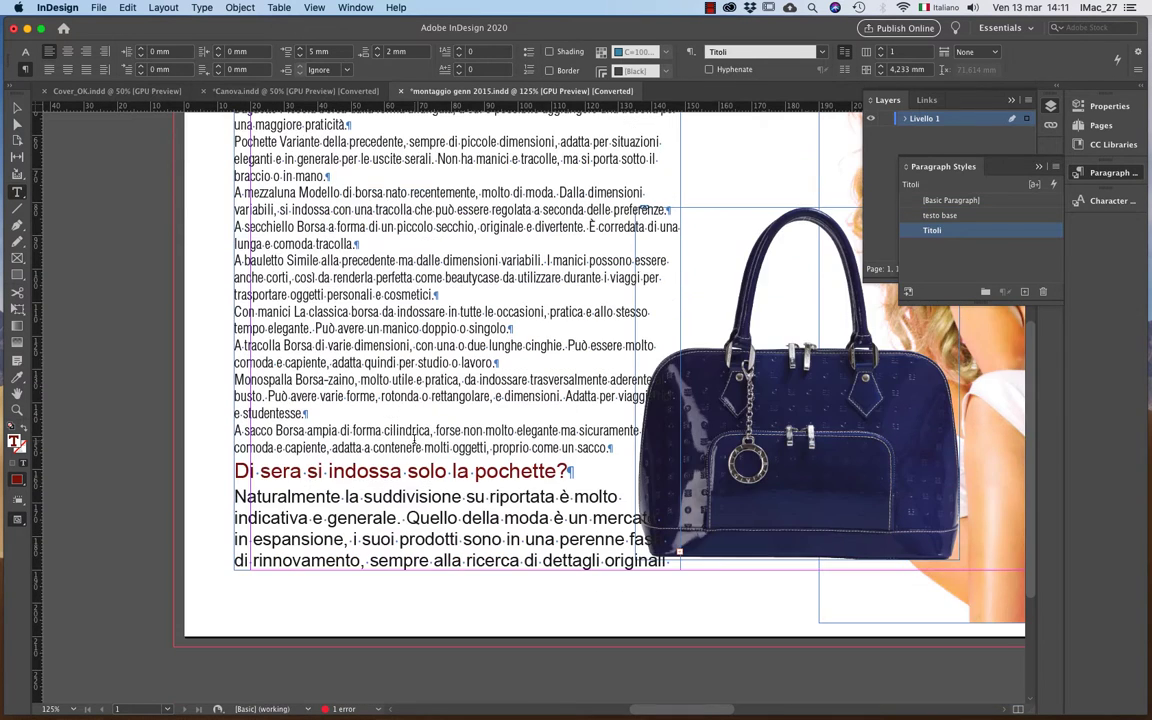
triple_click(512, 470)
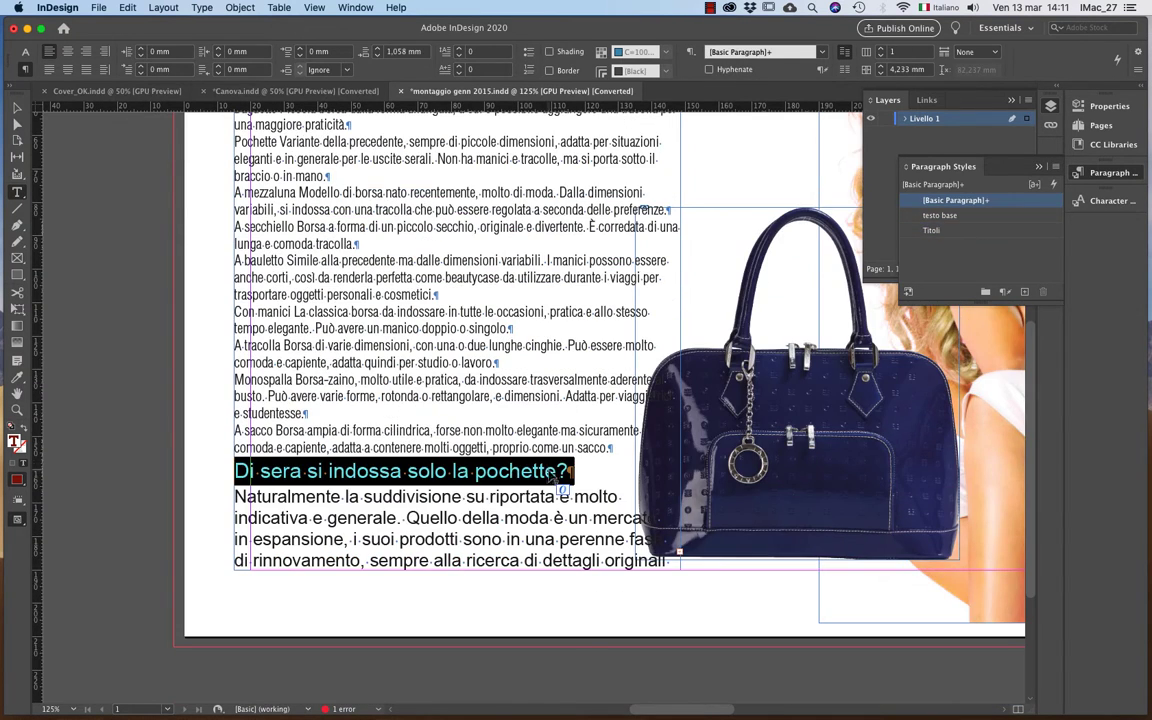
click(960, 230)
click(431, 440)
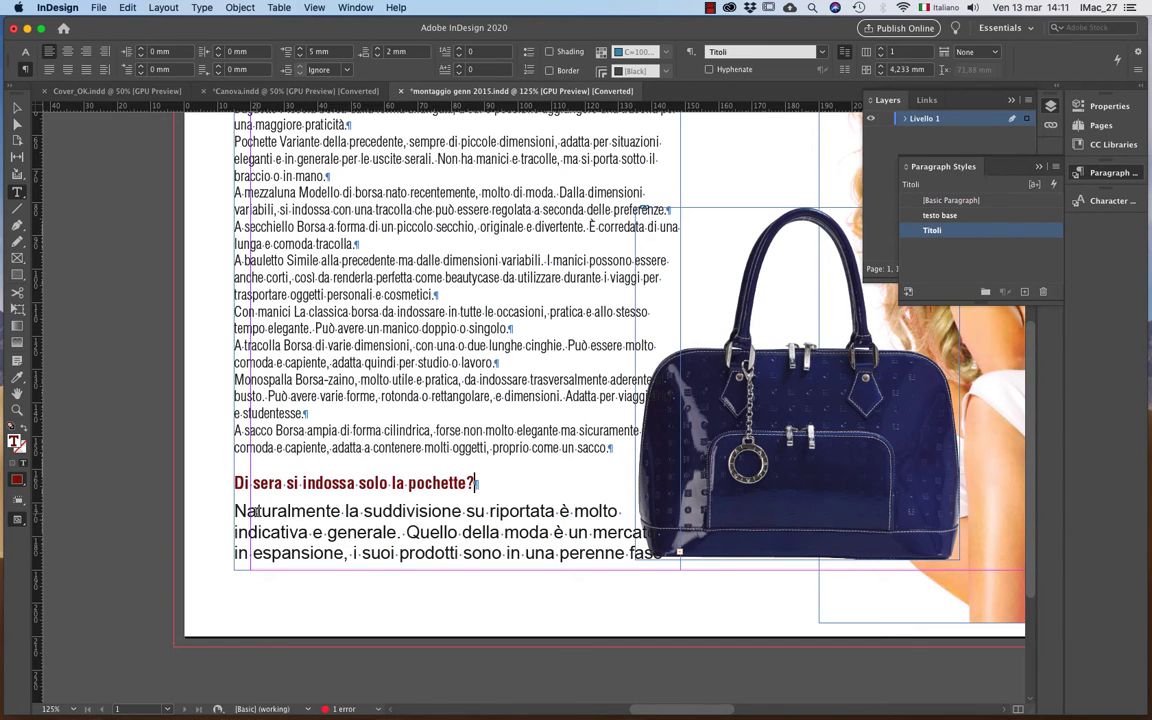
Apply the "testo base" style to the paragraph beneath the heading "Di sera si indossa solo la pochette?".
drag(237, 510, 710, 597)
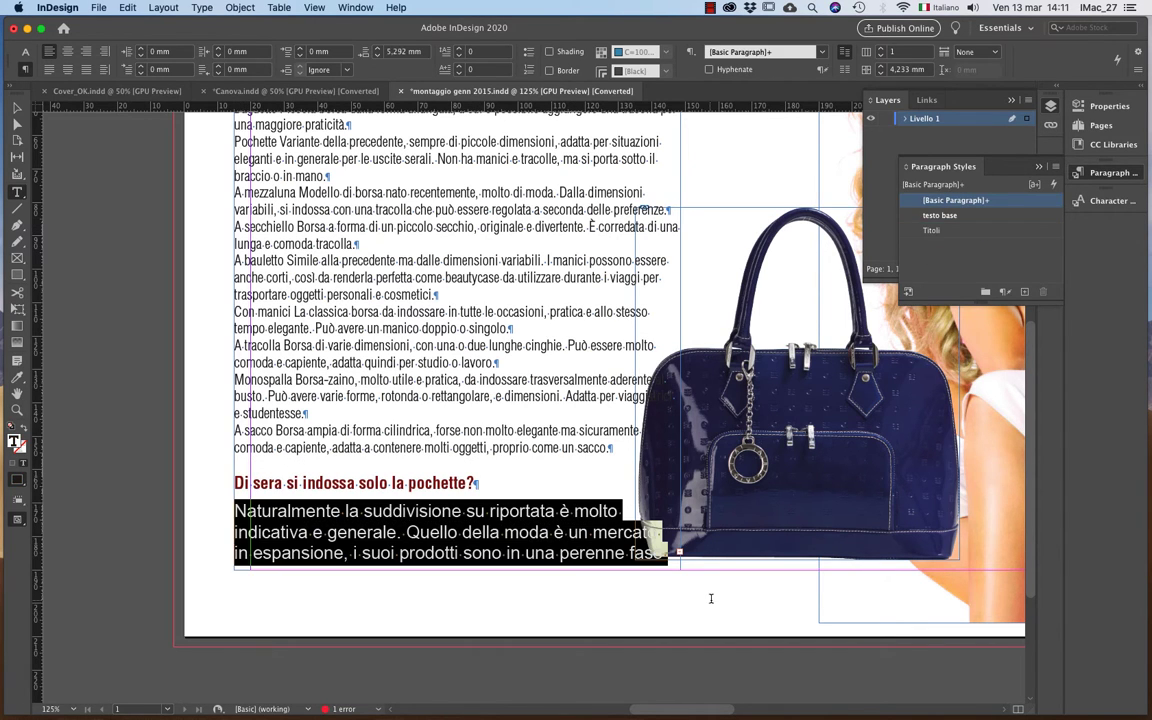
click(974, 220)
click(581, 527)
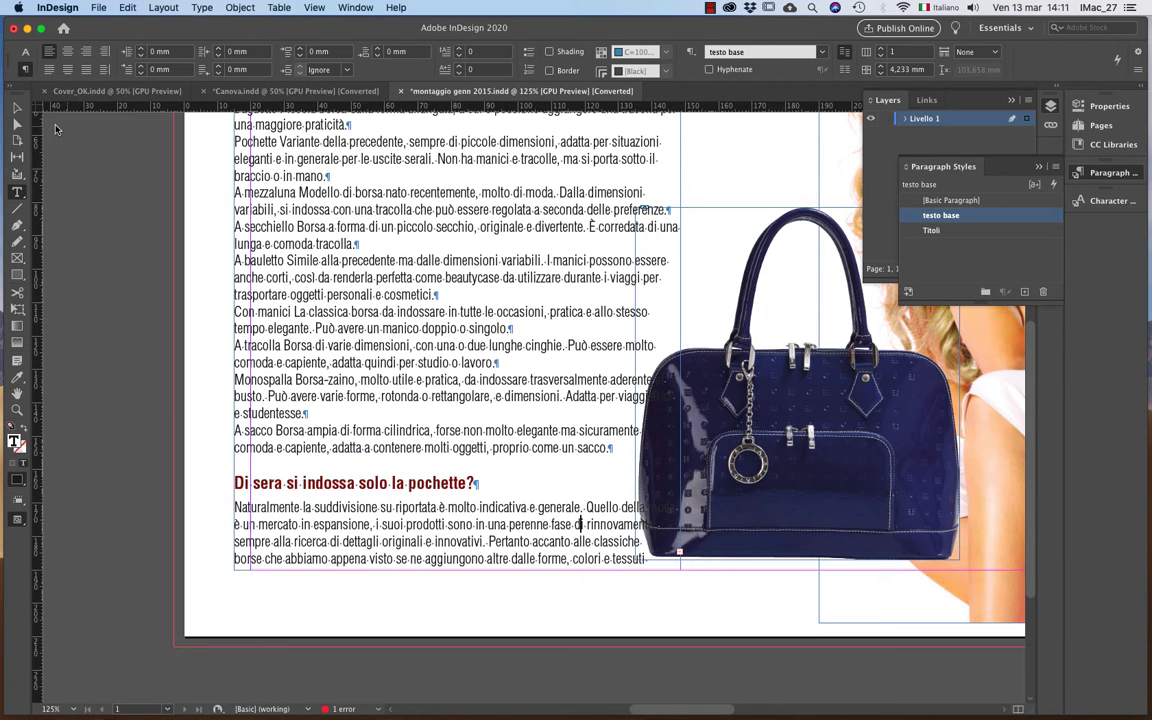
Move the article's text frame off the page onto the pasteboard and extend its height to about 278.5 mm.
key(Escape)
key(super+1)
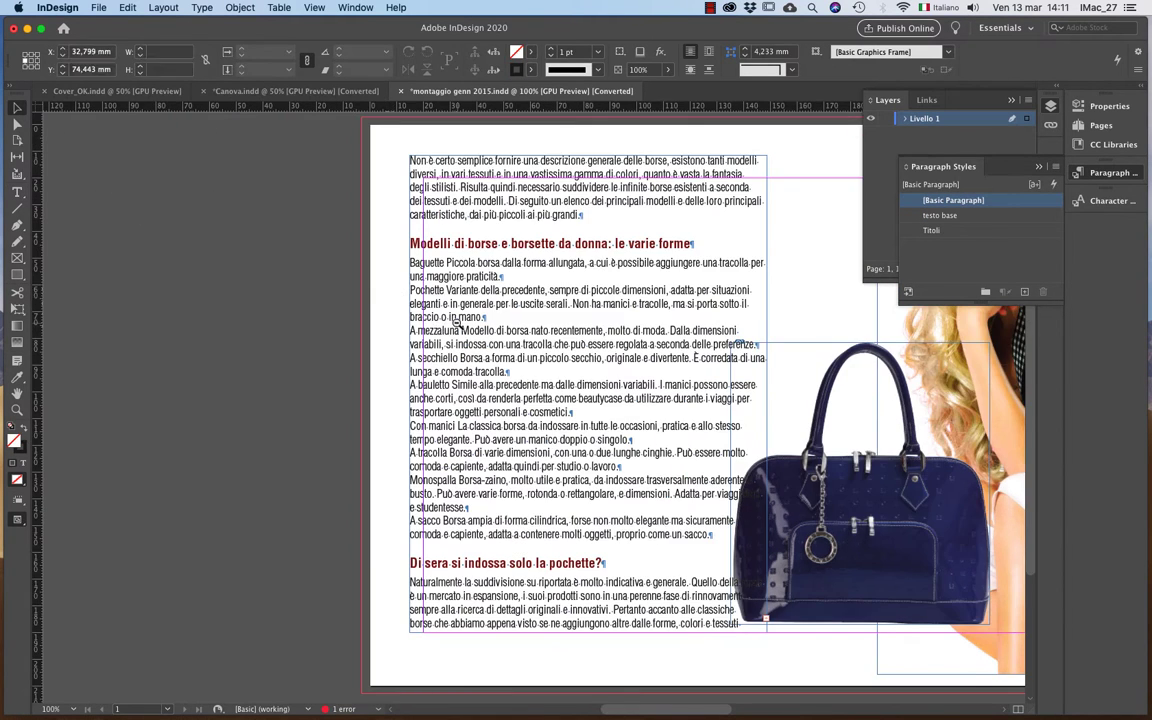
key(super+minus)
drag(530, 385, 140, 256)
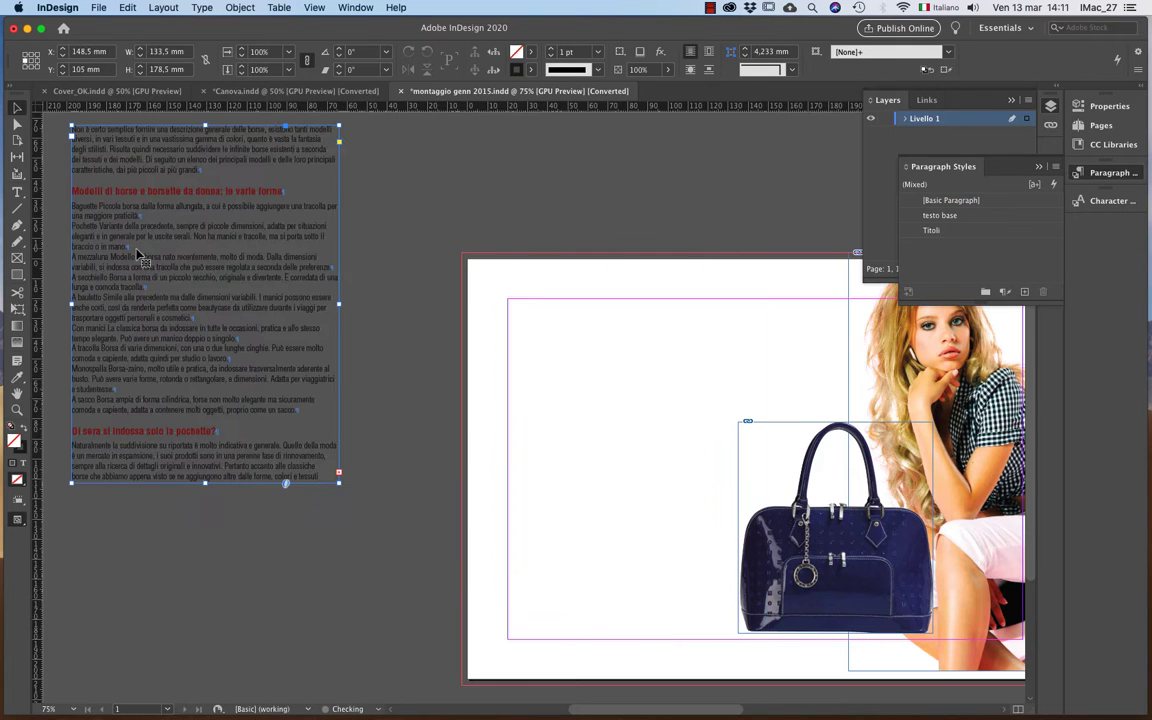
drag(205, 483, 205, 683)
Flow the overset text into a new linked frame about 159.5 mm wide and apply "testo base" to the remaining unstyled paragraphs.
click(339, 674)
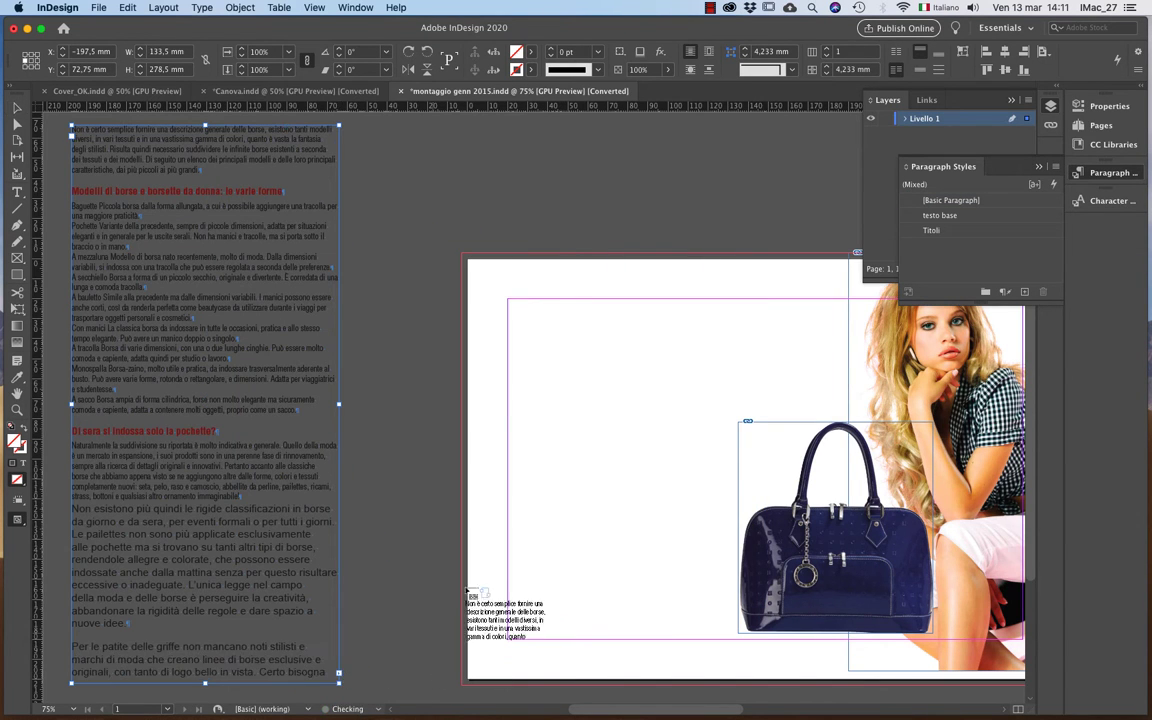
drag(378, 151, 697, 582)
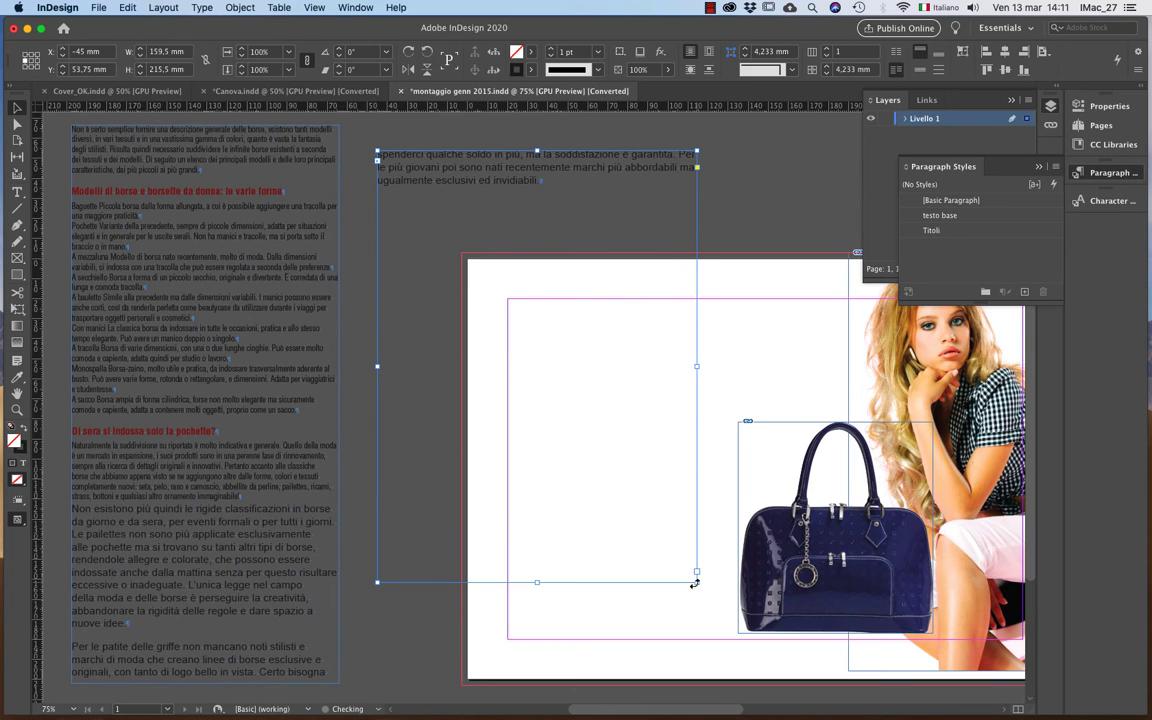
double_click(581, 208)
drag(606, 231, 57, 347)
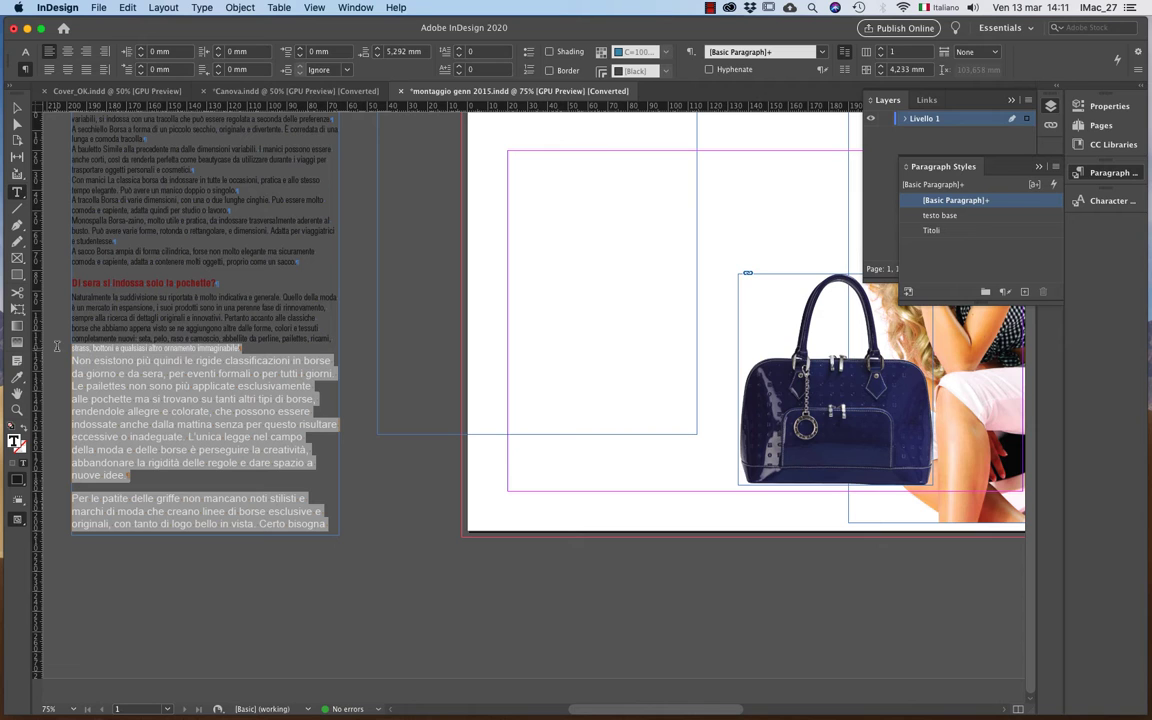
click(989, 216)
Delete the extra linked frame, then move the article's frame back over the page and shorten it to about 193 mm.
key(Delete)
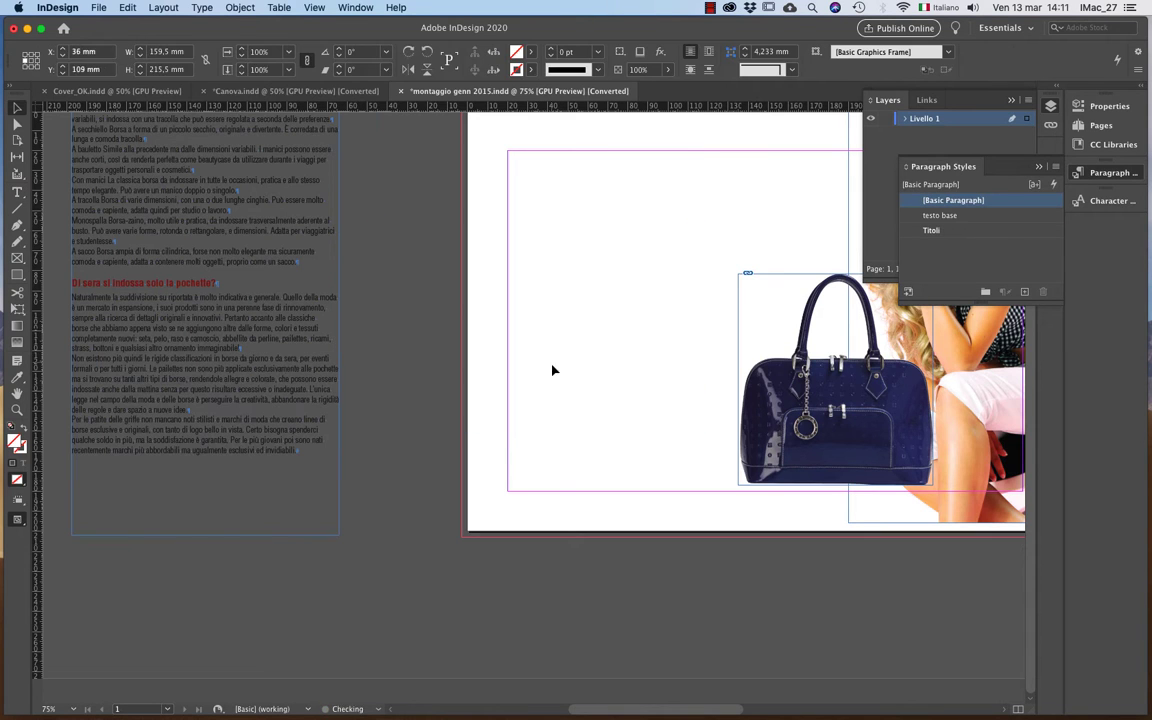
click(553, 371)
drag(165, 347, 546, 475)
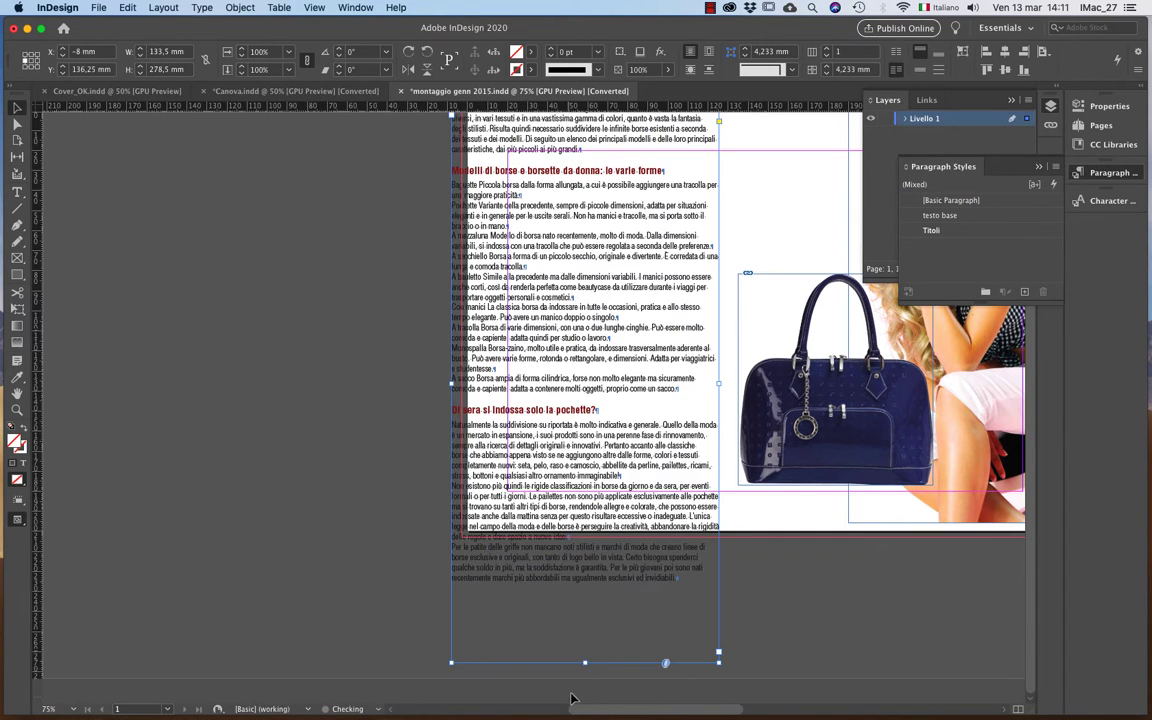
drag(587, 663, 590, 488)
click(337, 500)
Position the article's frame inside the page, about 13 mm from its edge, and widen it to about 167 mm.
scroll(337, 500, up, 4)
scroll(337, 500, right, 3)
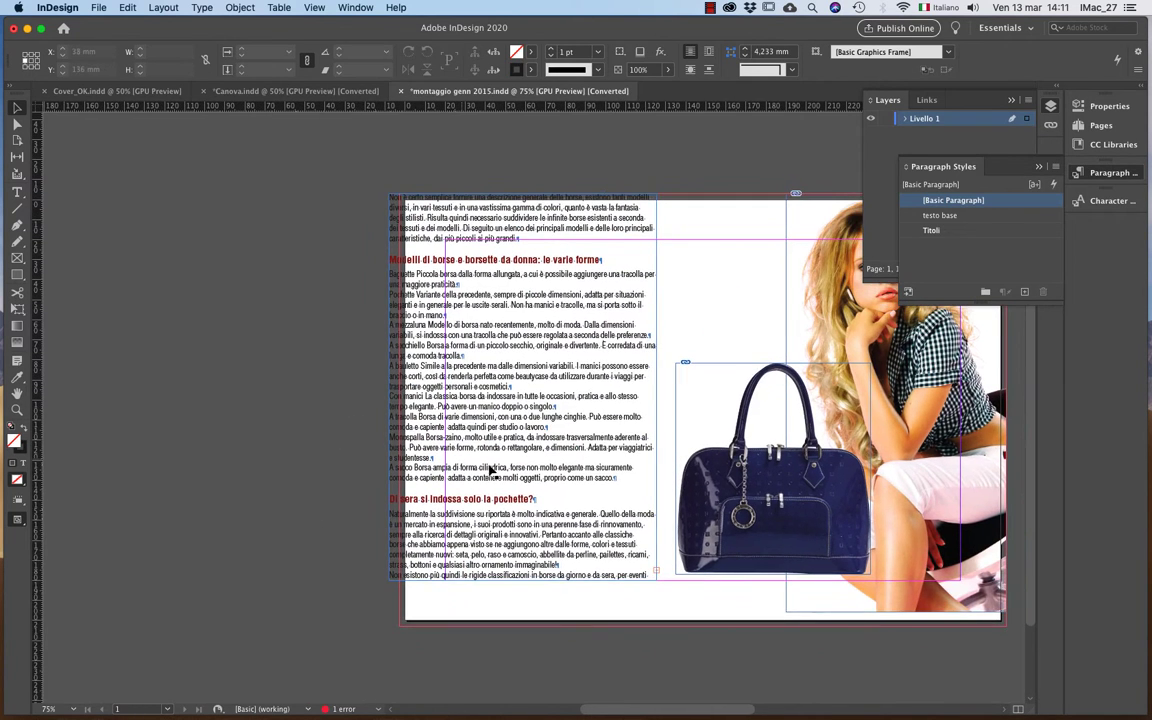
drag(507, 474, 590, 505)
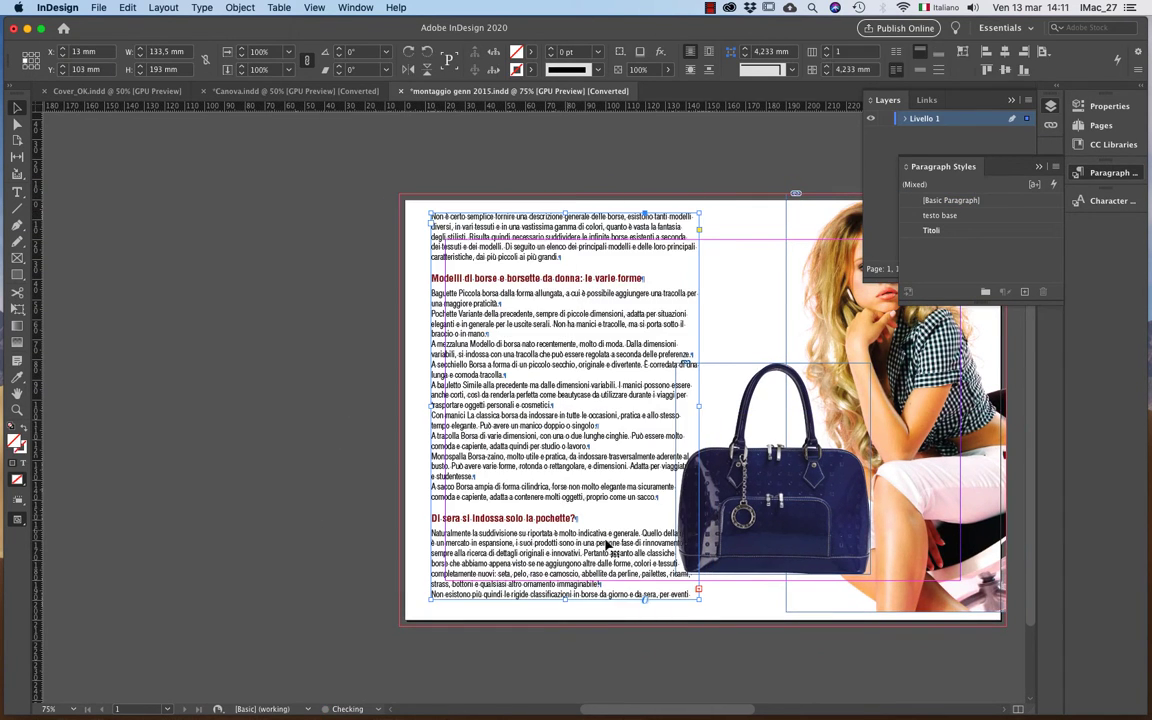
drag(698, 407, 767, 407)
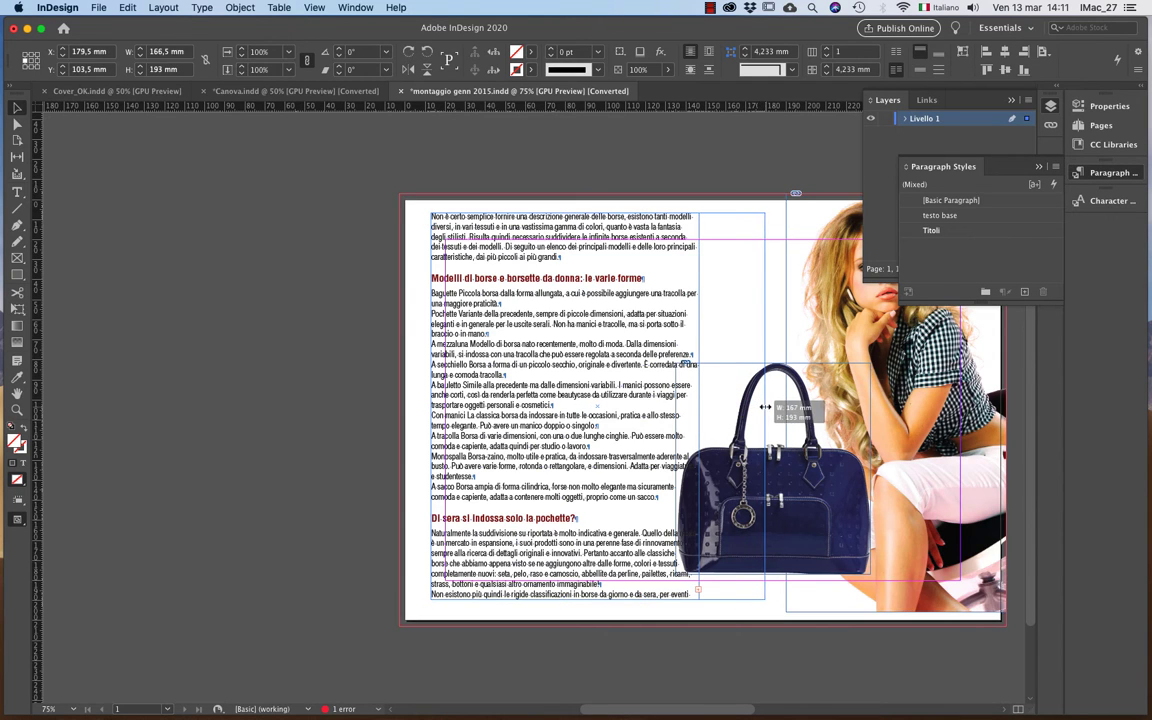
Set the font family of the "testo base" paragraph style to Helvetica Rounded.
super+click(579, 441)
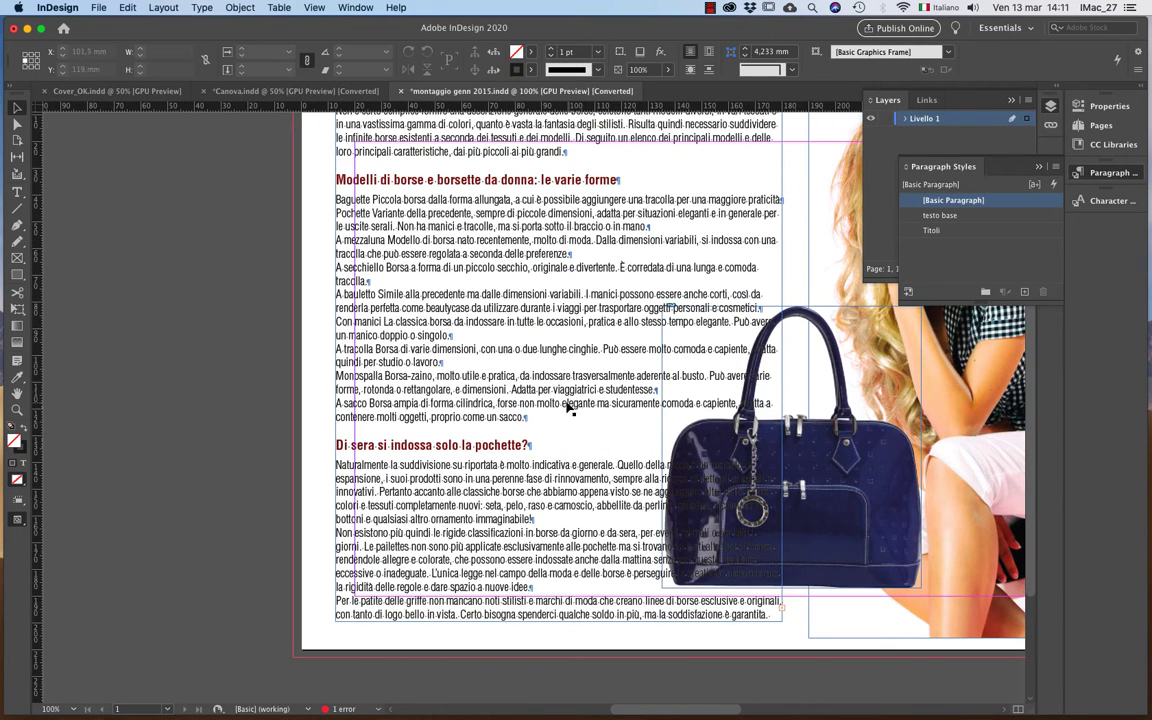
scroll(515, 364, up, 2)
scroll(515, 364, right, 2)
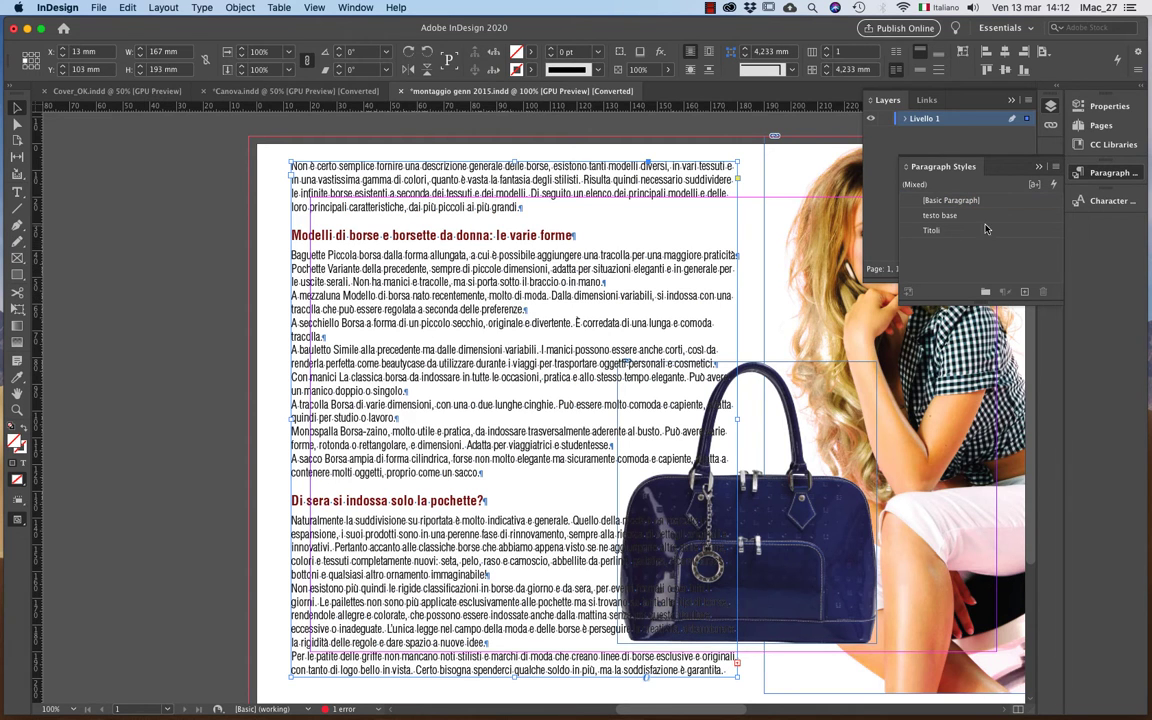
double_click(940, 215)
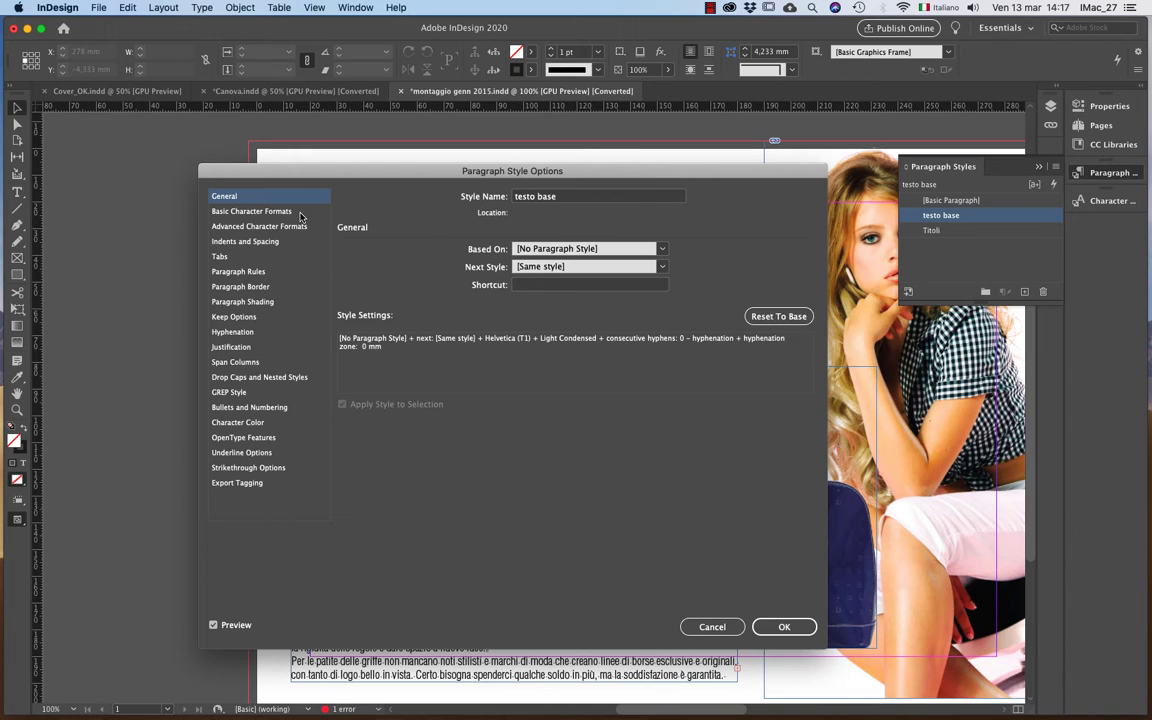
click(260, 211)
click(530, 256)
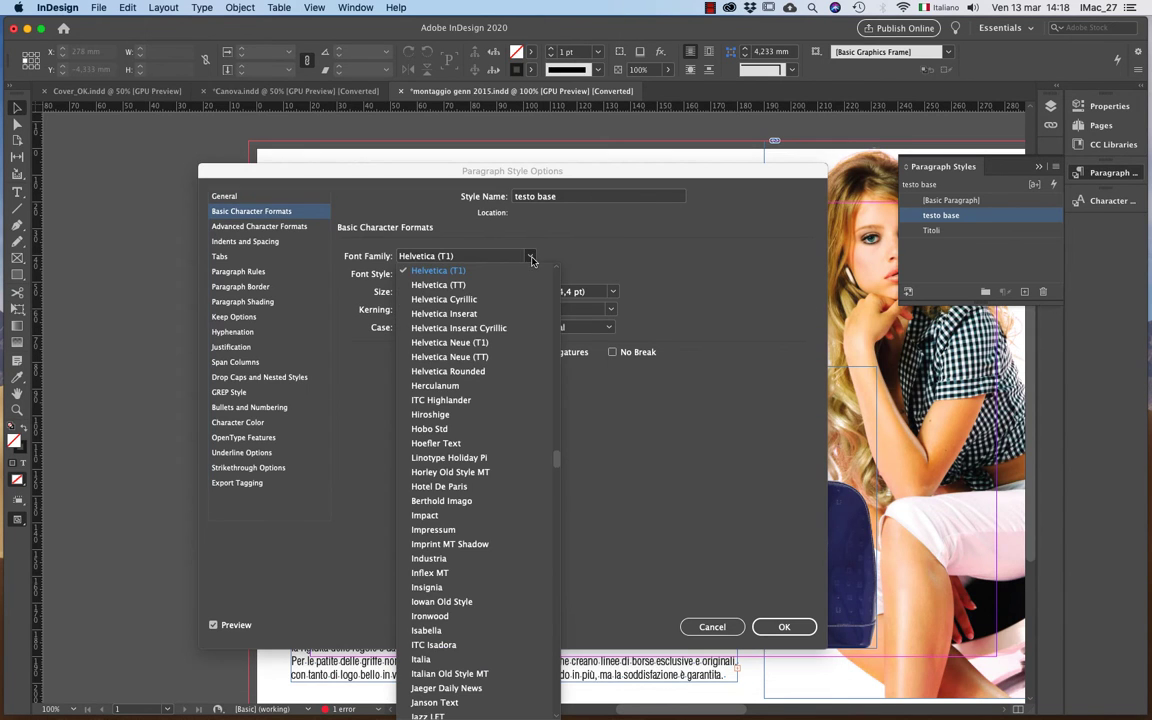
click(501, 372)
drag(395, 172, 706, 172)
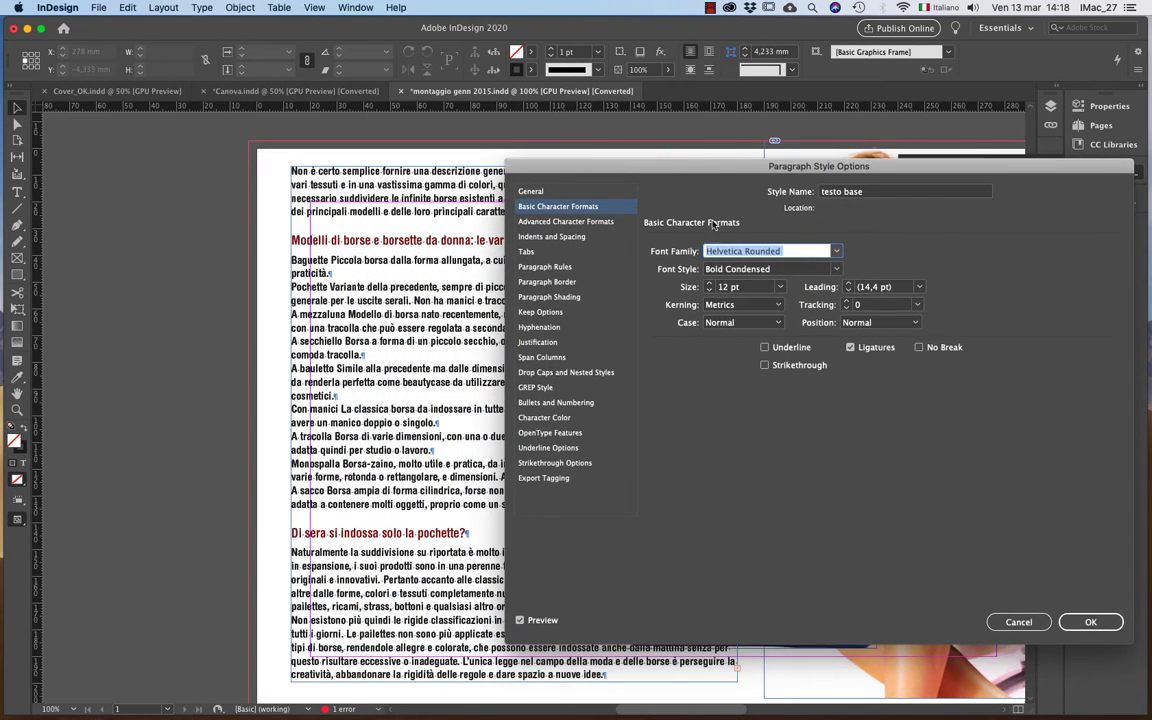
click(836, 269)
click(838, 270)
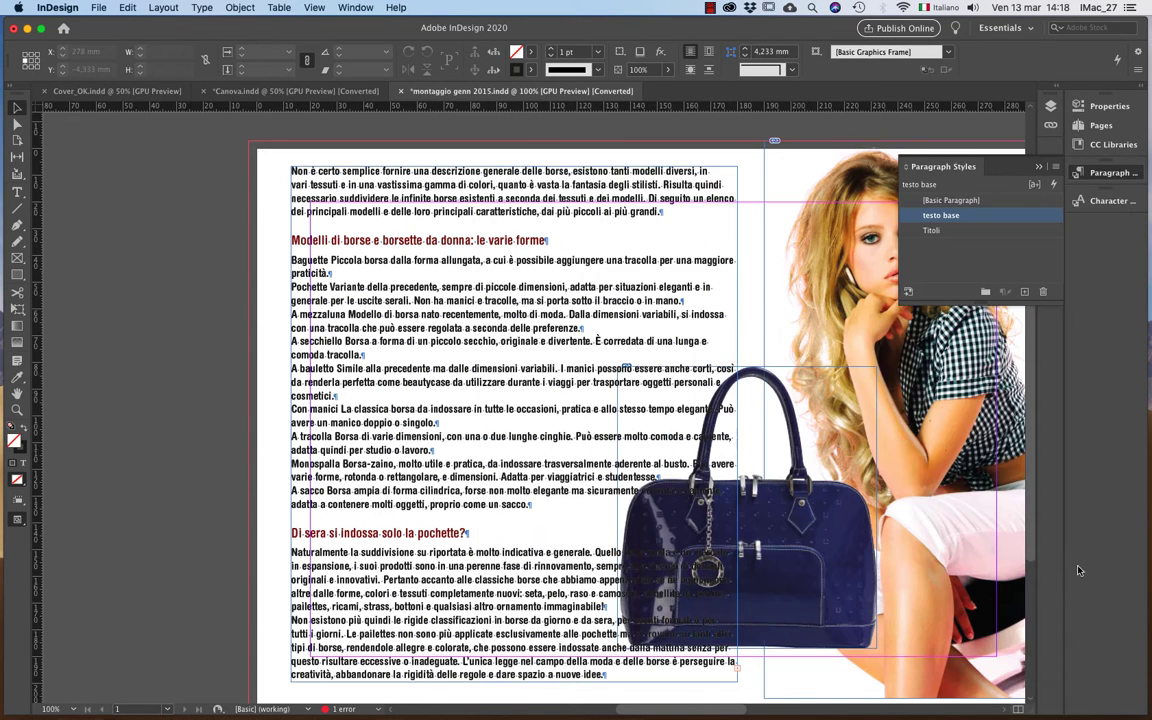
key(Return)
Examine the heading "Modelli di borse e borsette da donna" up close and review the general options of the "Titoli" style.
key(super+space)
super+click(320, 250)
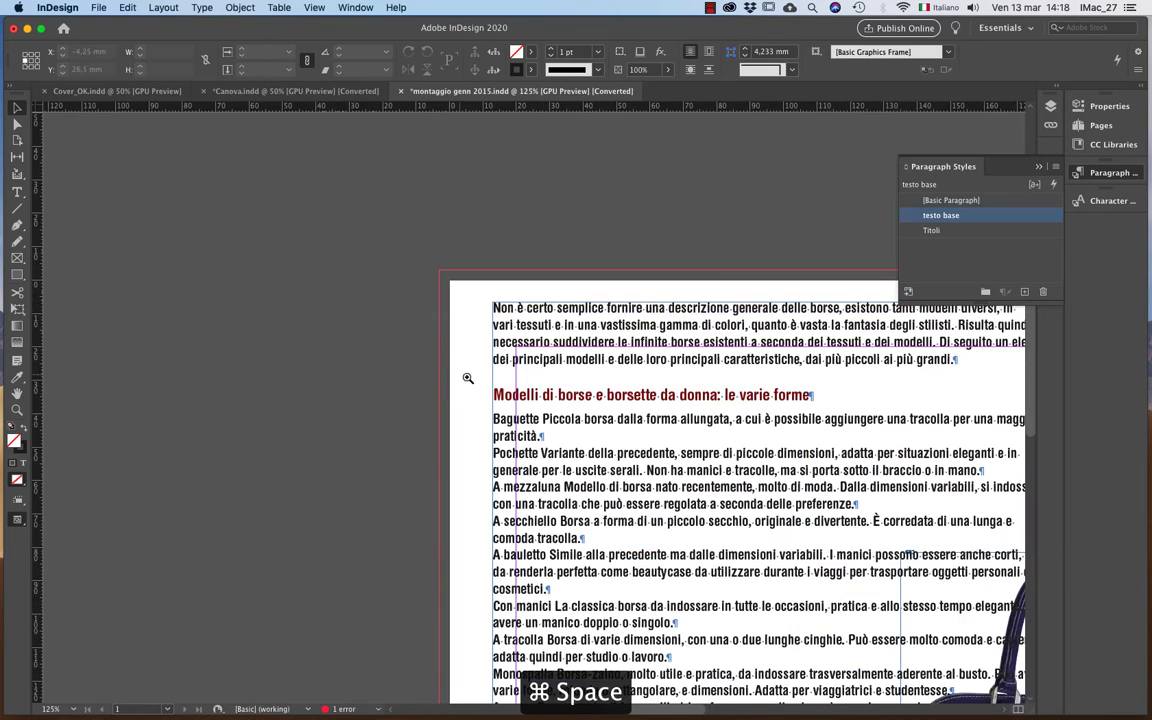
super+click(546, 410)
super+click(538, 419)
super+click(537, 421)
super+click(485, 375)
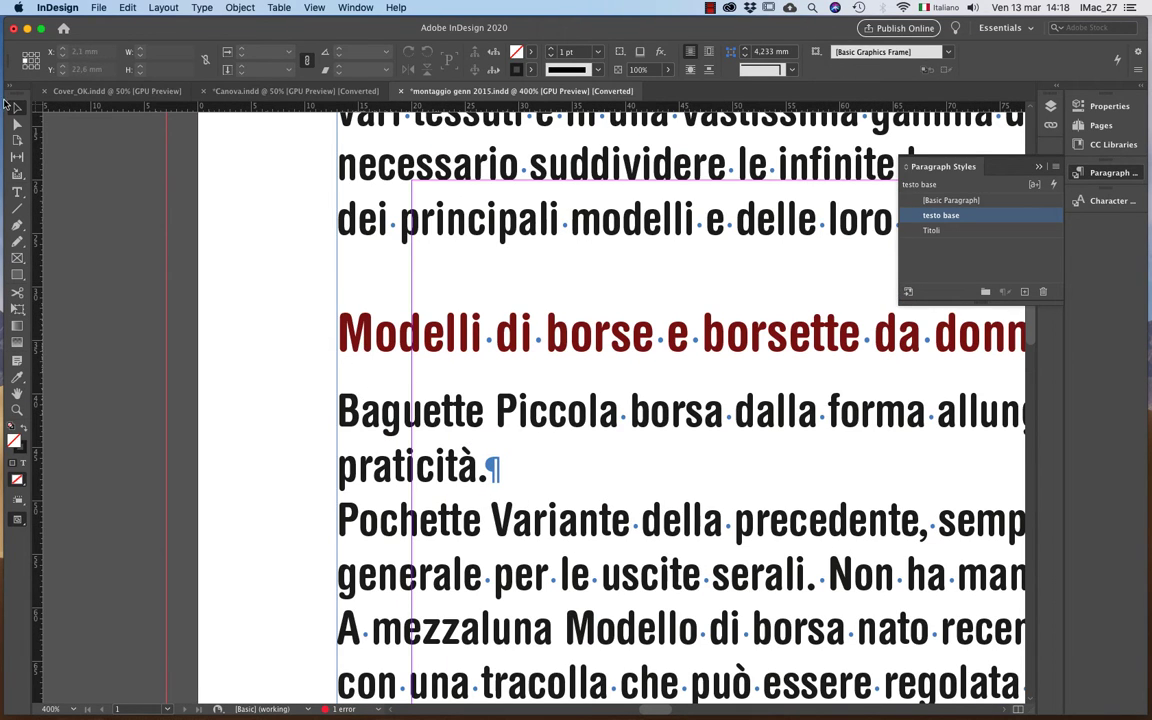
double_click(933, 230)
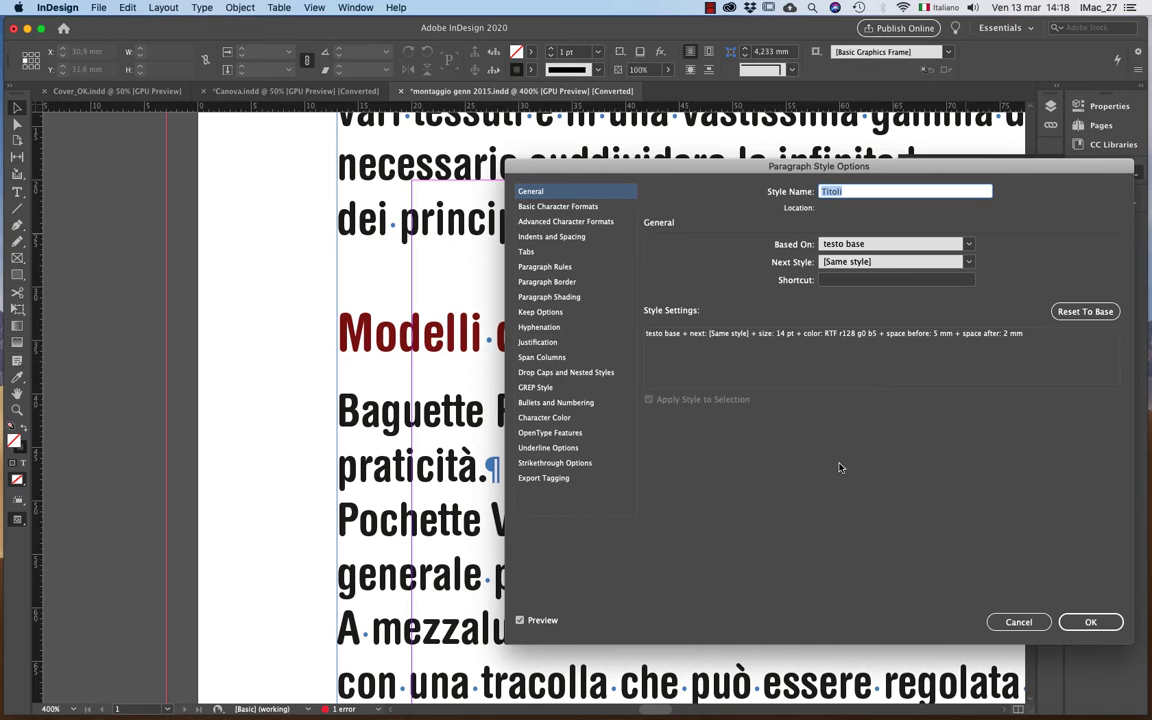
key(Return)
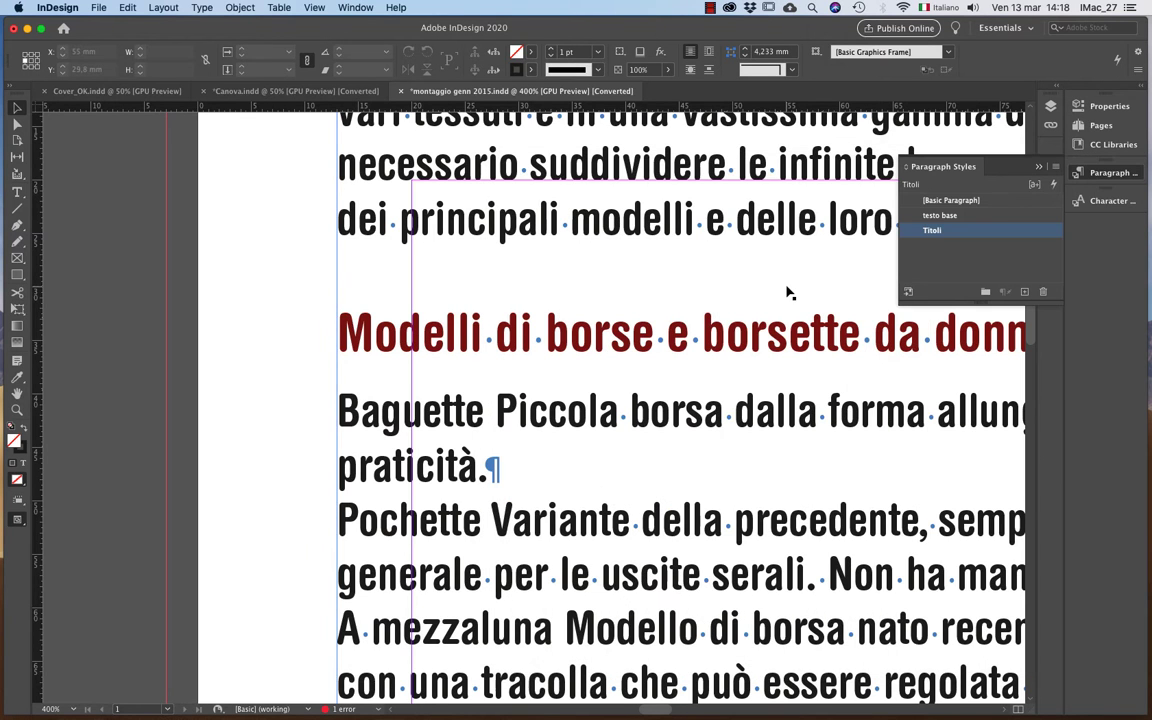
Undo the last font change to the "testo base" style.
key(super+z)
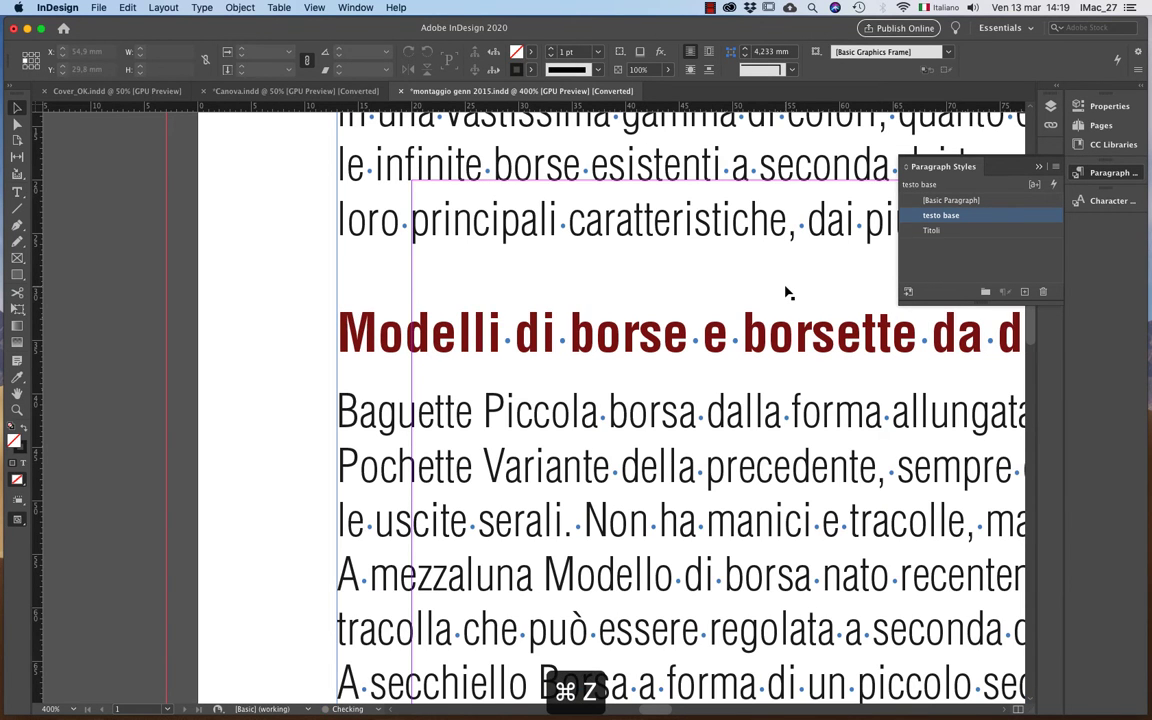
key(super+space)
alt+super+click(515, 345)
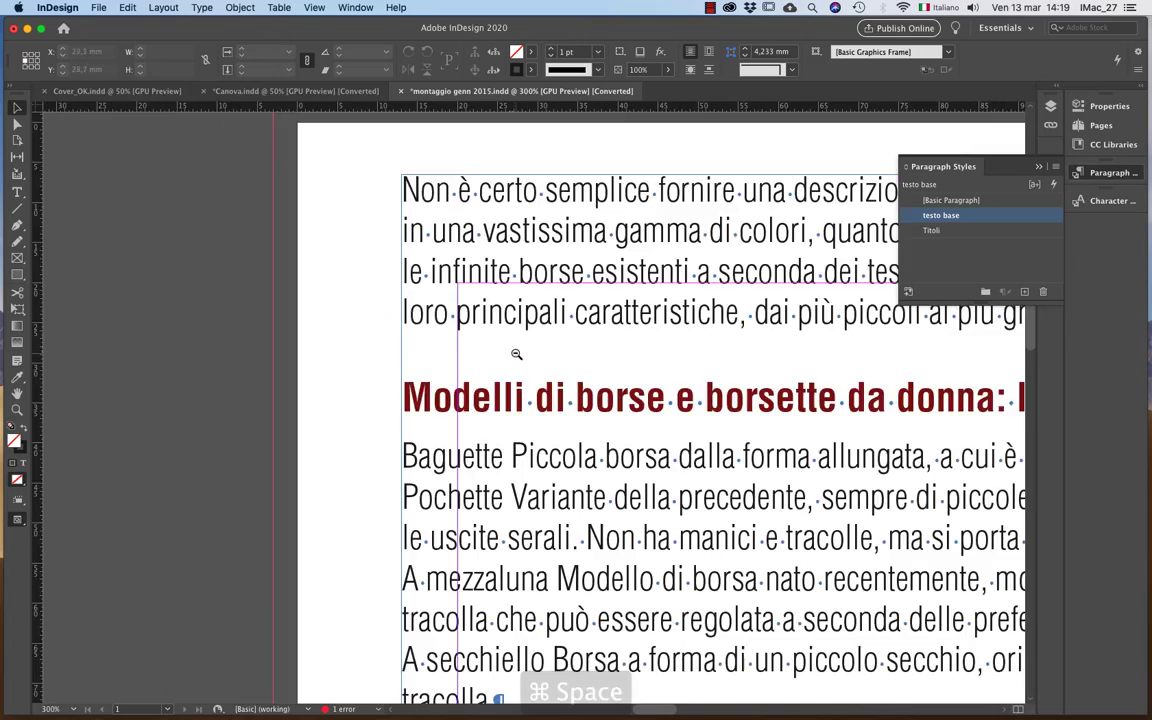
alt+super+click(516, 354)
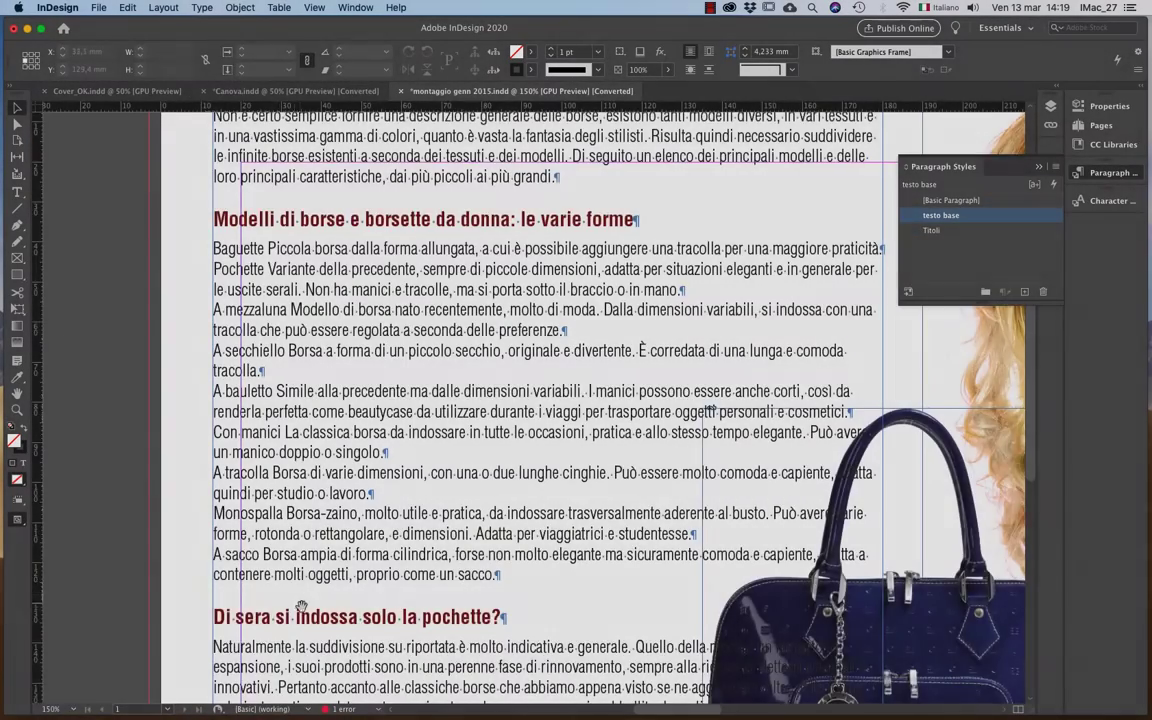
Draw a text frame about 77 mm wide on the pasteboard and paste a copy of the heading "Di sera si indossa solo la pochette?".
drag(301, 607, 589, 424)
key(t)
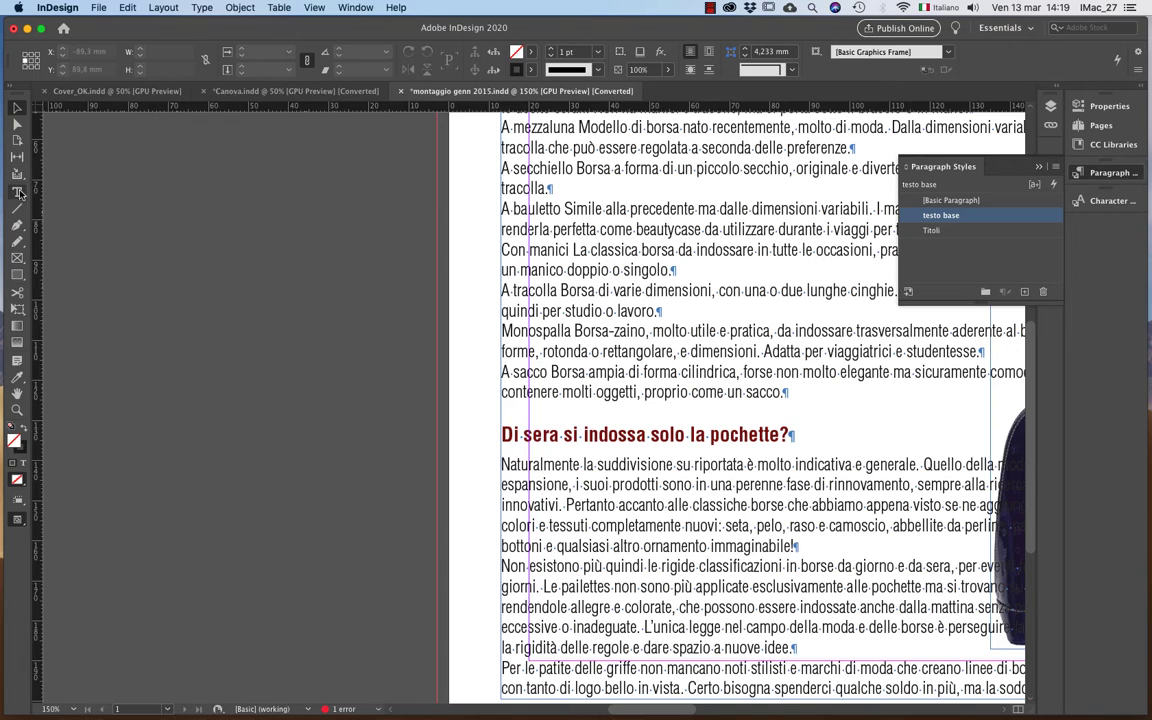
drag(118, 271, 426, 341)
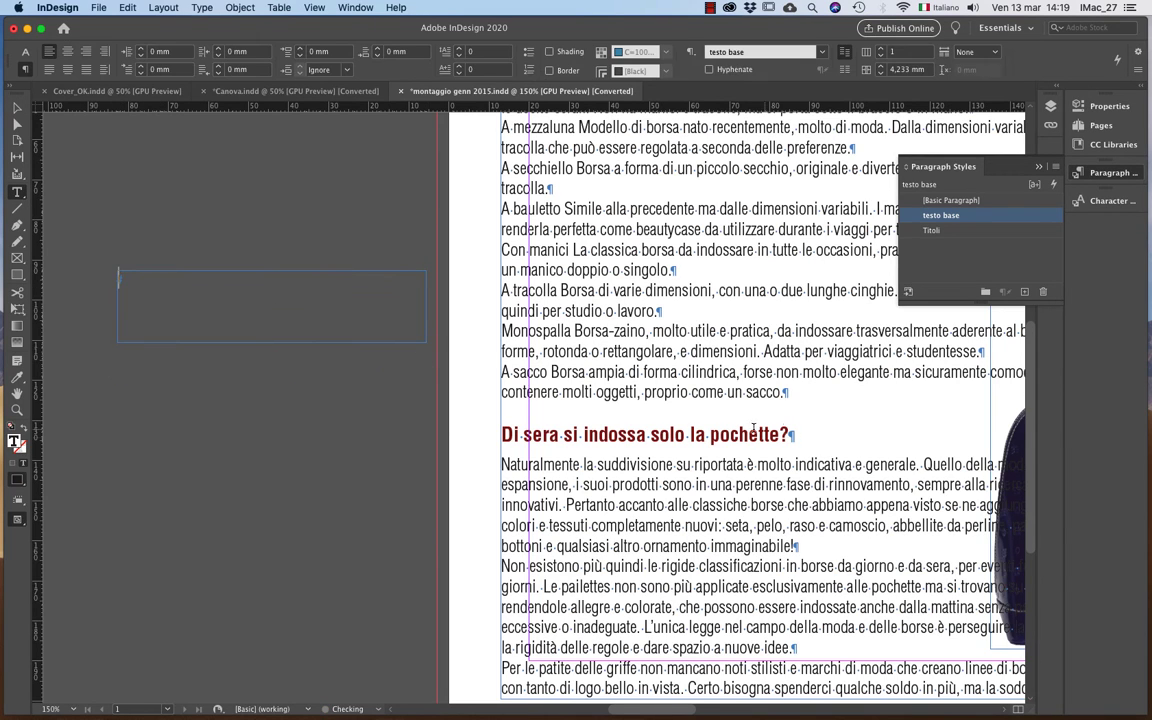
triple_click(746, 433)
key(super+c)
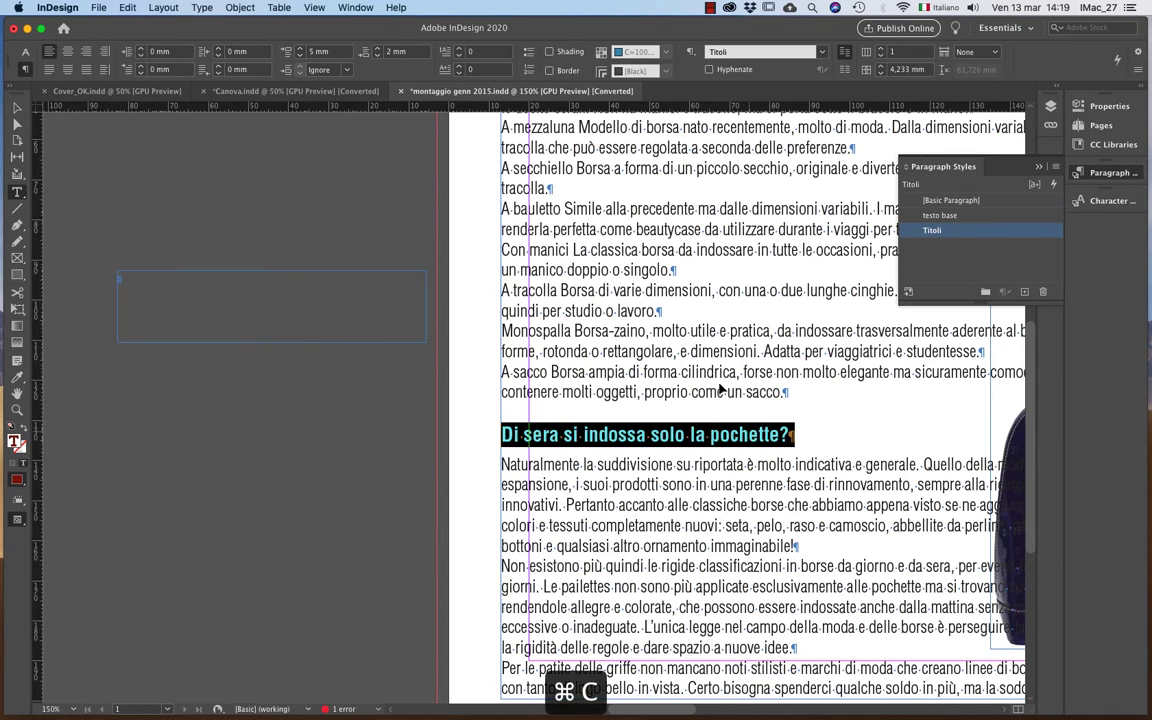
click(170, 275)
key(super+v)
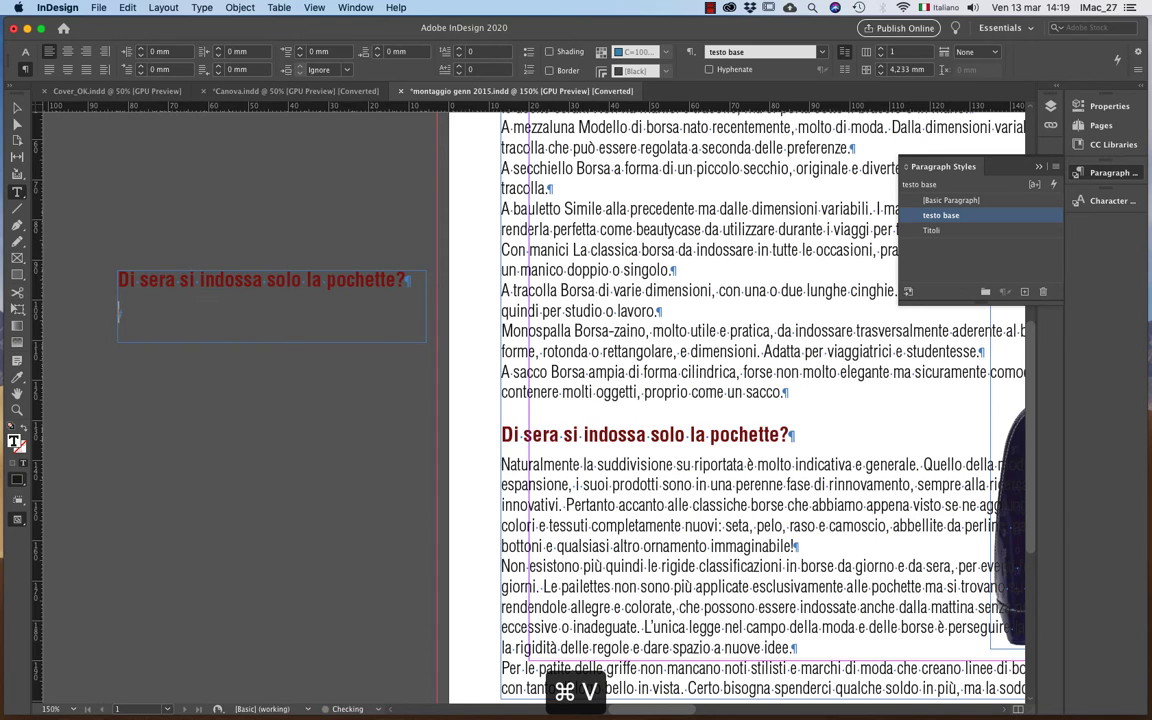
Remove the empty line under the copied heading and shorten its frame to about 5.6 mm high.
key(Escape)
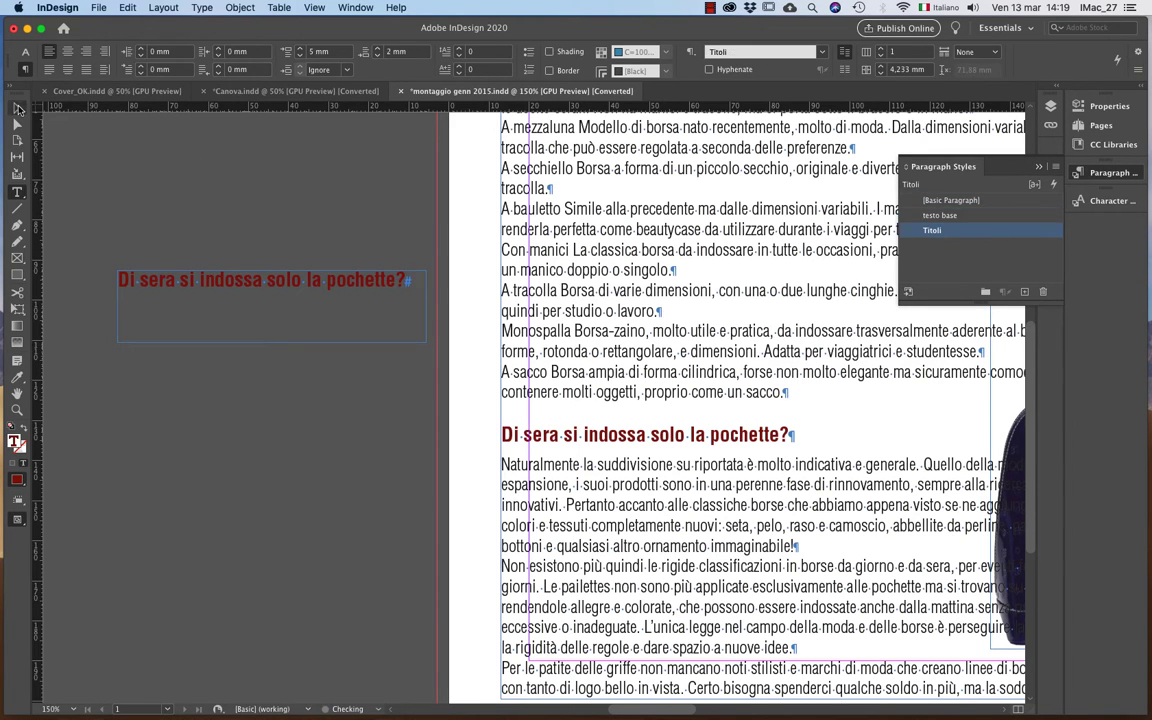
drag(271, 343, 272, 292)
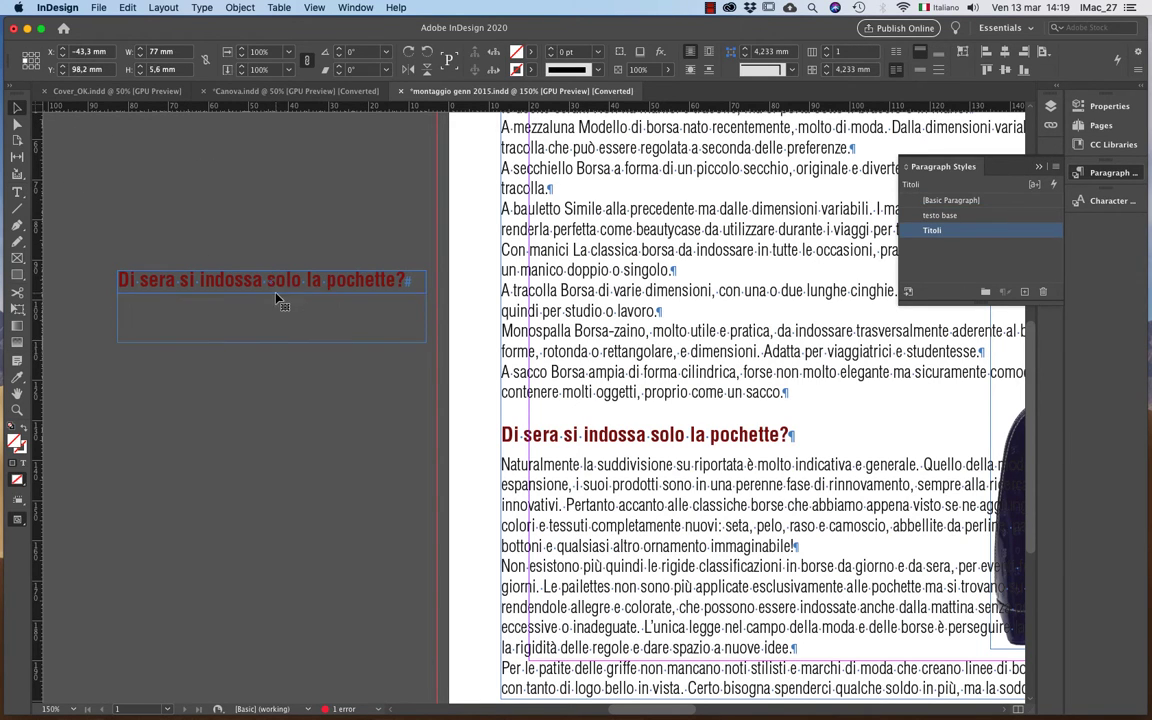
click(253, 397)
Draw a second text frame below the copied heading and paste the body text from "Naturalmente la suddivisione" to "L'unica legge" into it.
key(t)
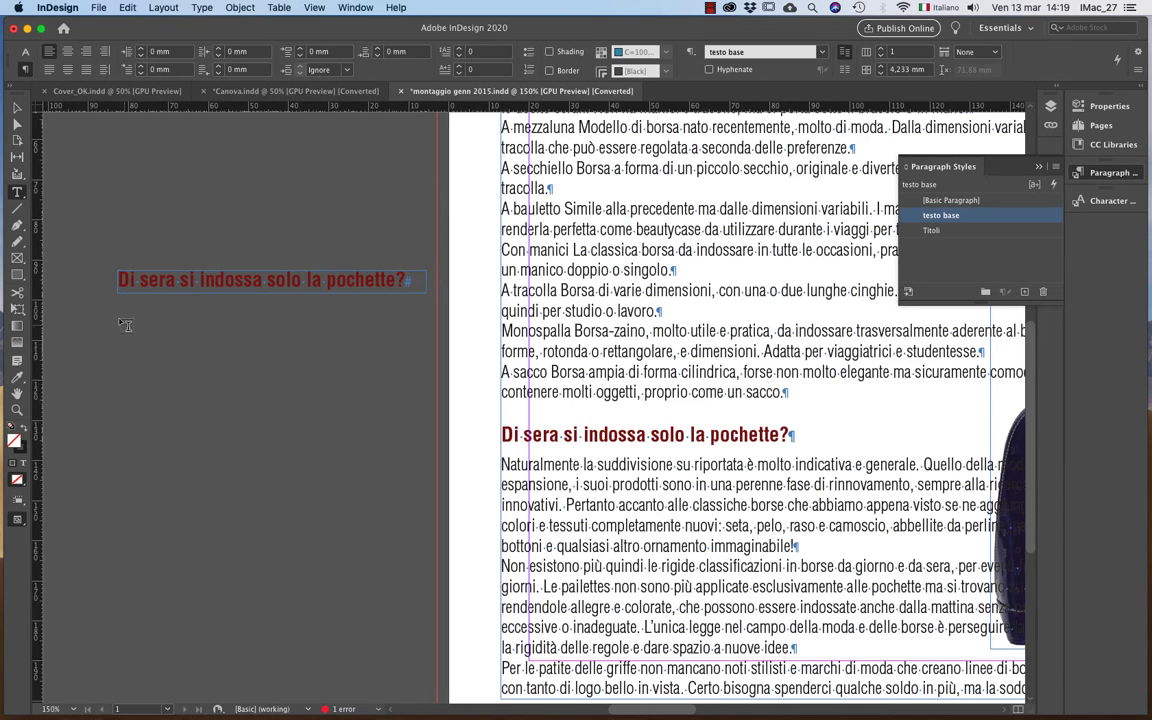
drag(113, 309, 401, 634)
drag(720, 627, 467, 475)
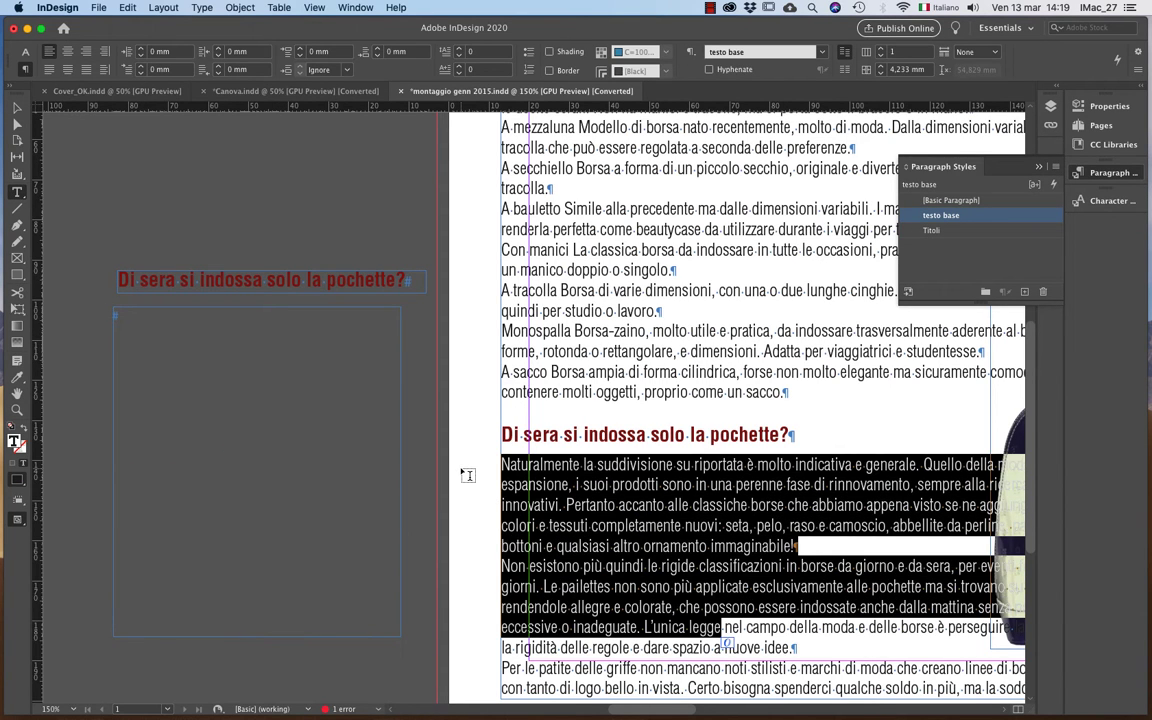
click(220, 381)
key(super+v)
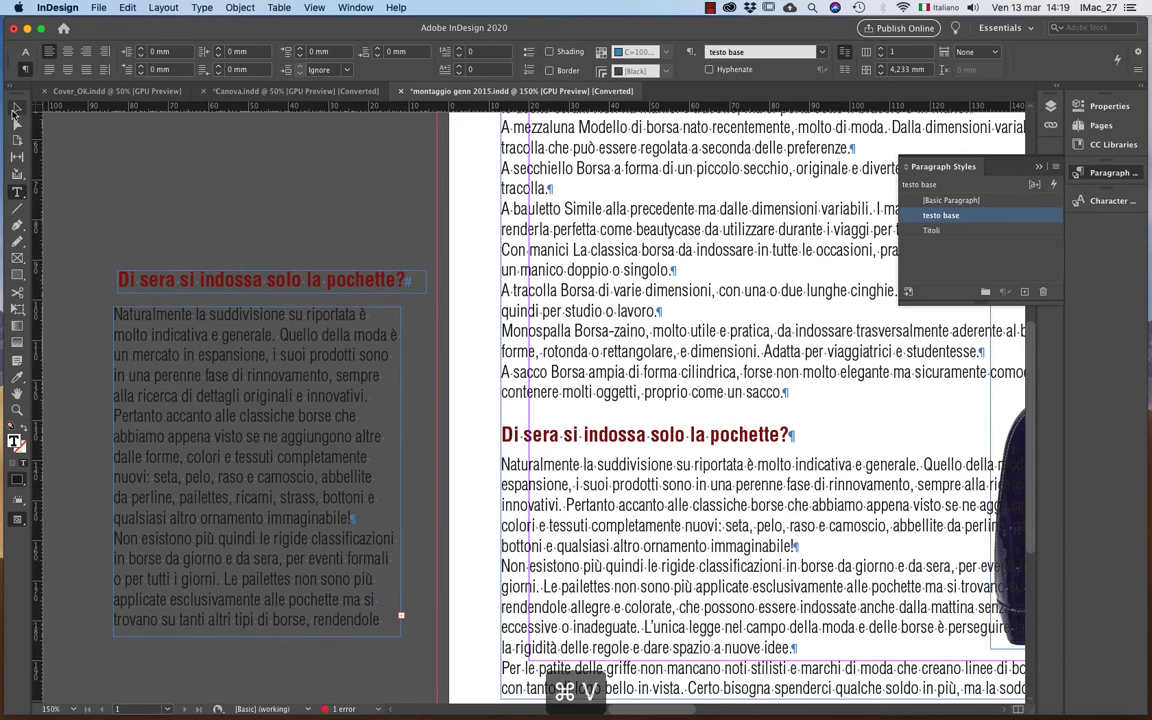
key(Escape)
Insert one page after page 1, based on the A-Mastro master.
alt+super+click(276, 386)
alt+super+click(342, 376)
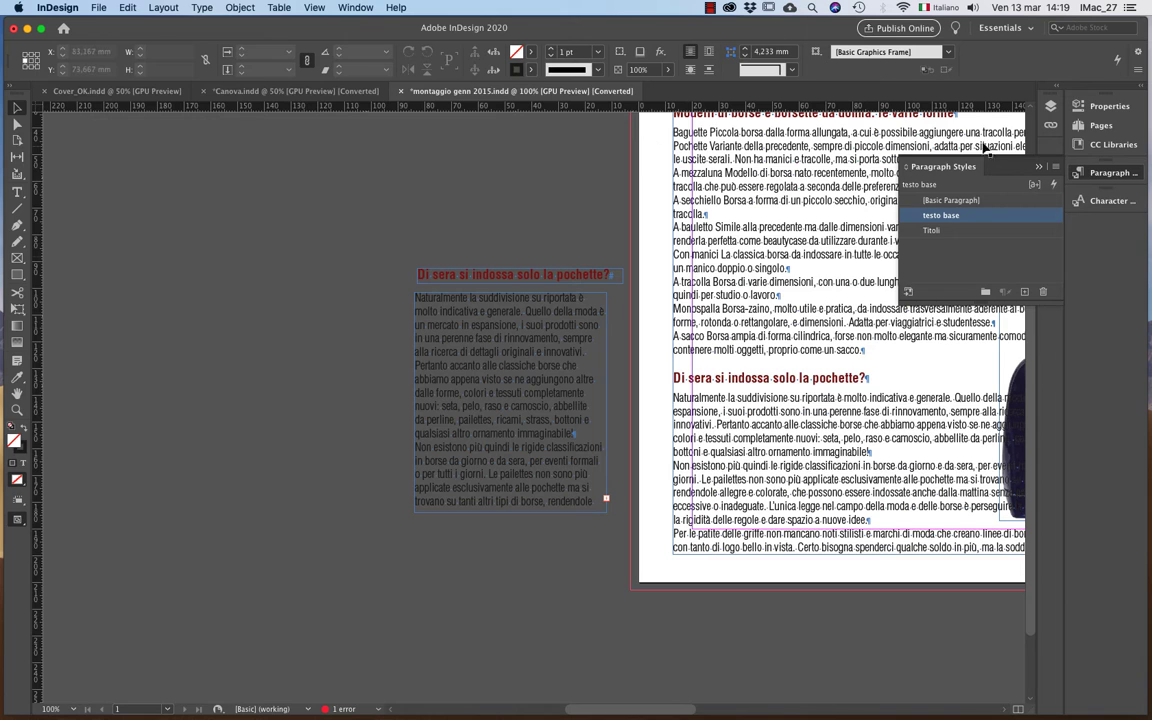
click(1100, 125)
click(1056, 100)
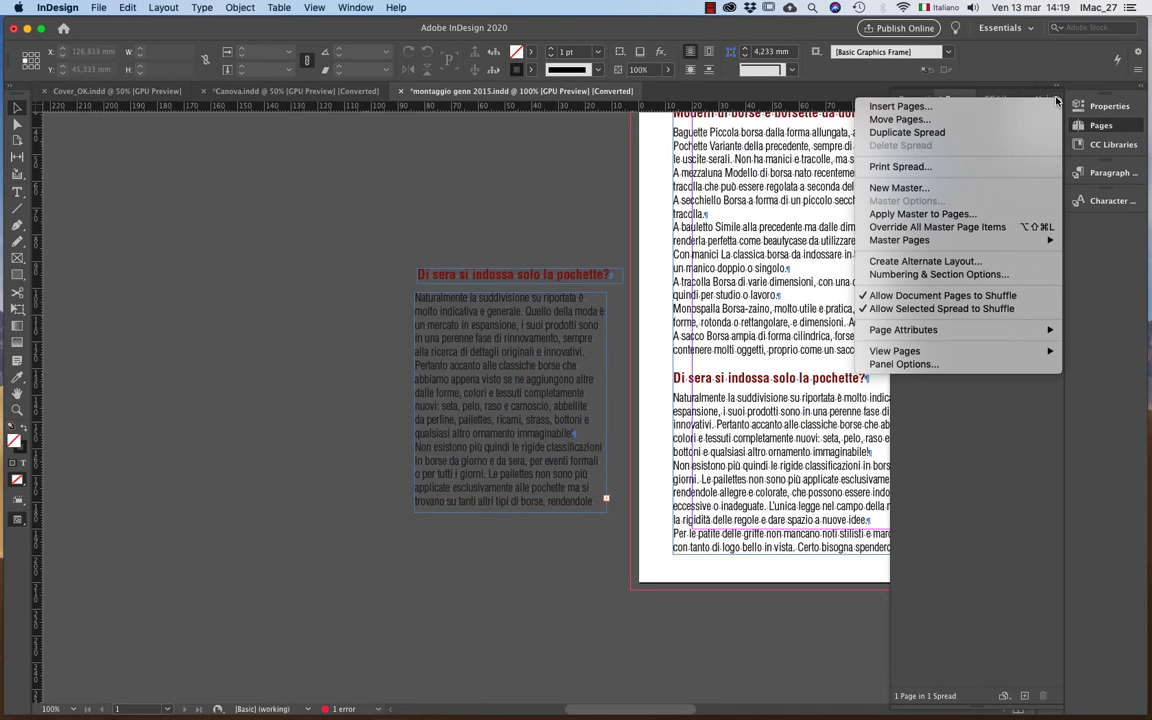
click(1034, 103)
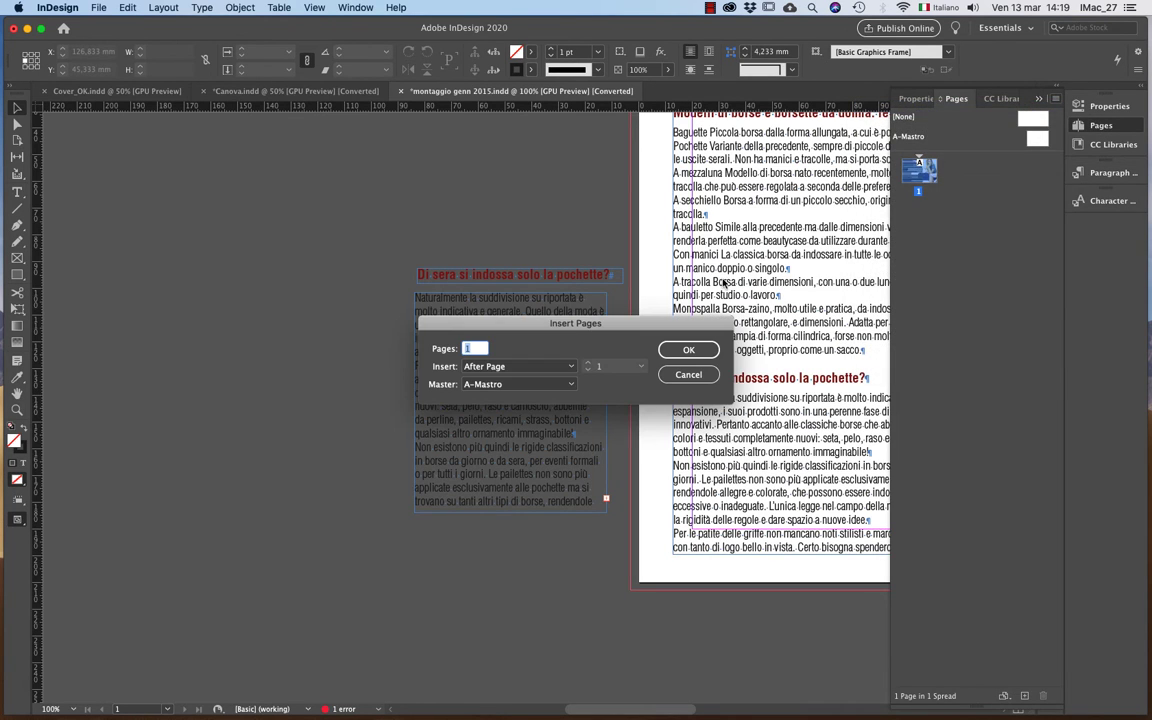
click(688, 349)
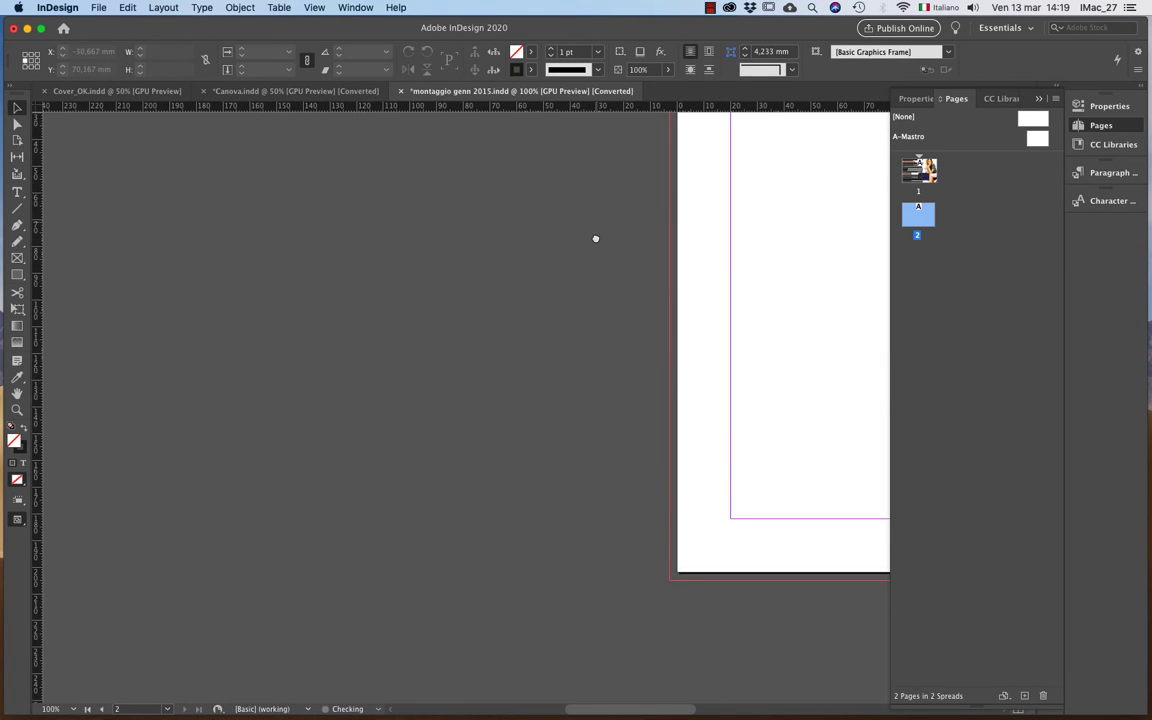
Cut the heading and body text frames from the pasteboard beside page 1 and paste them onto page 2.
scroll(595, 238, up, 10)
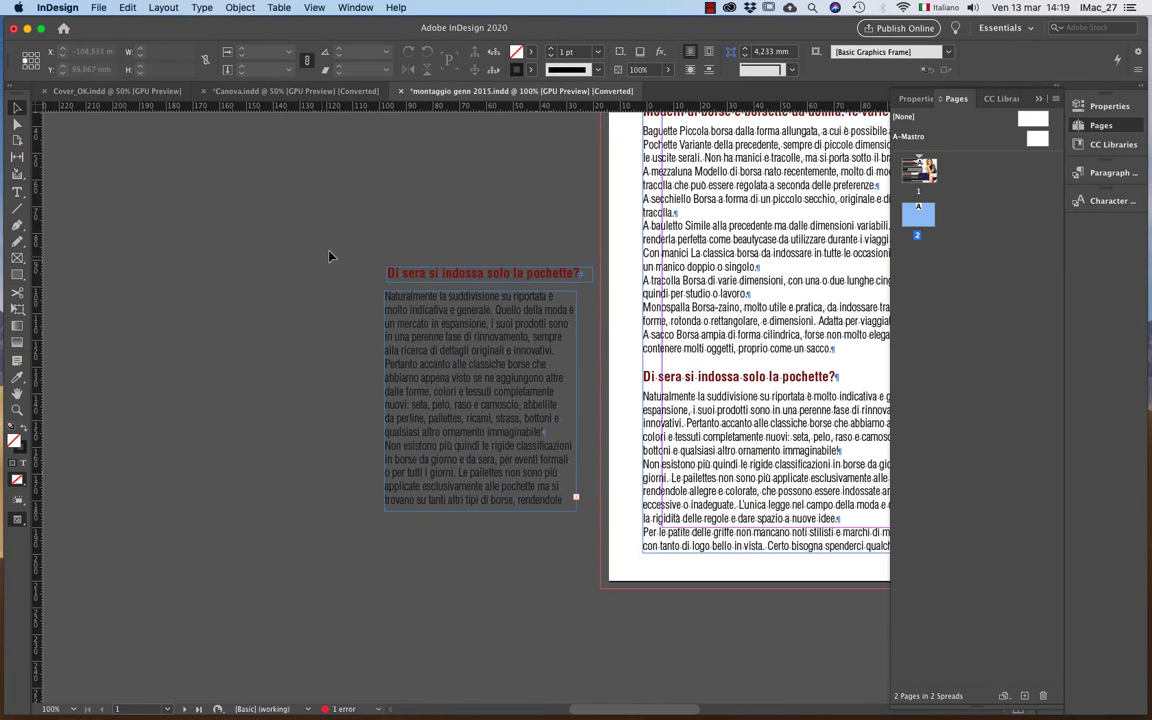
drag(329, 257, 447, 363)
key(super+x)
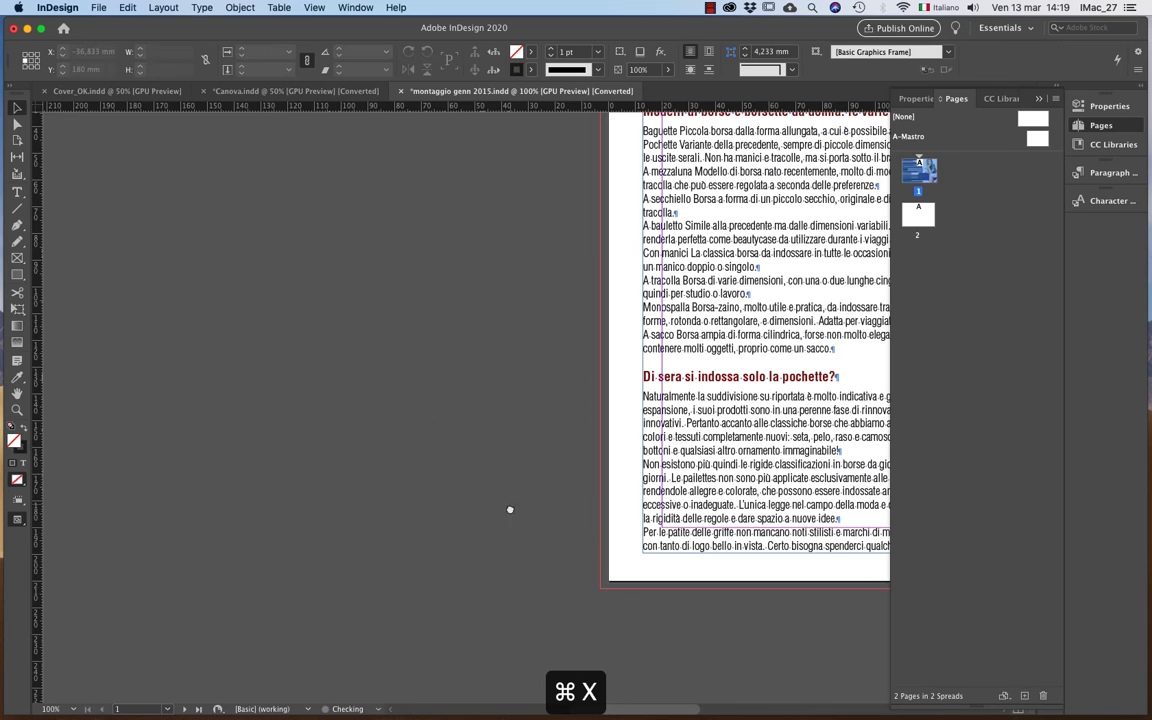
scroll(509, 510, down, 10)
scroll(390, 193, right, 5)
key(super+v)
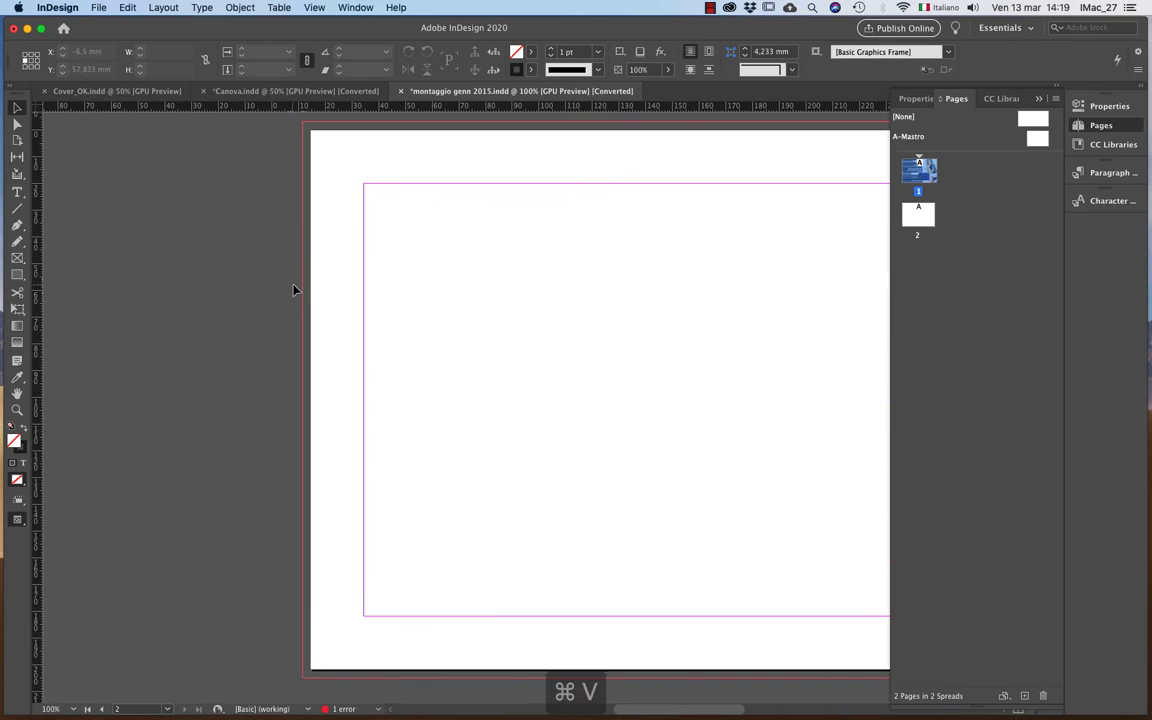
Position the pasted heading and body frames on page 2 flush with the left margin guide.
click(300, 382)
drag(409, 252, 490, 370)
drag(490, 371, 424, 330)
click(537, 260)
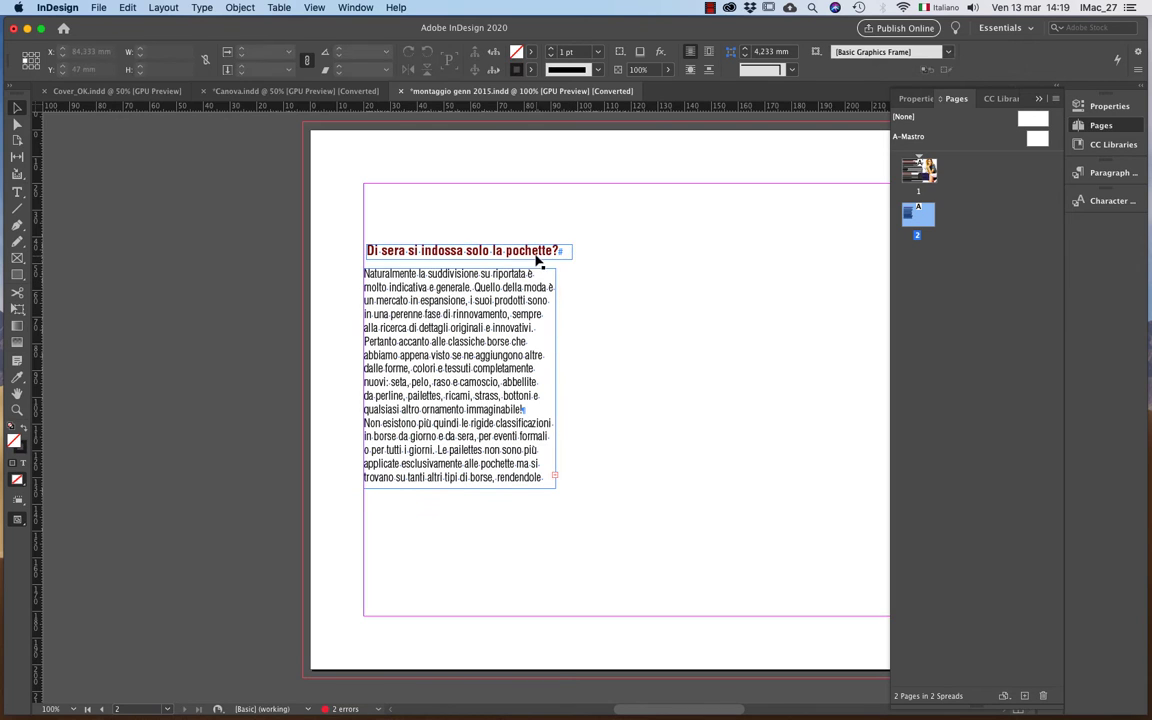
drag(537, 260, 534, 258)
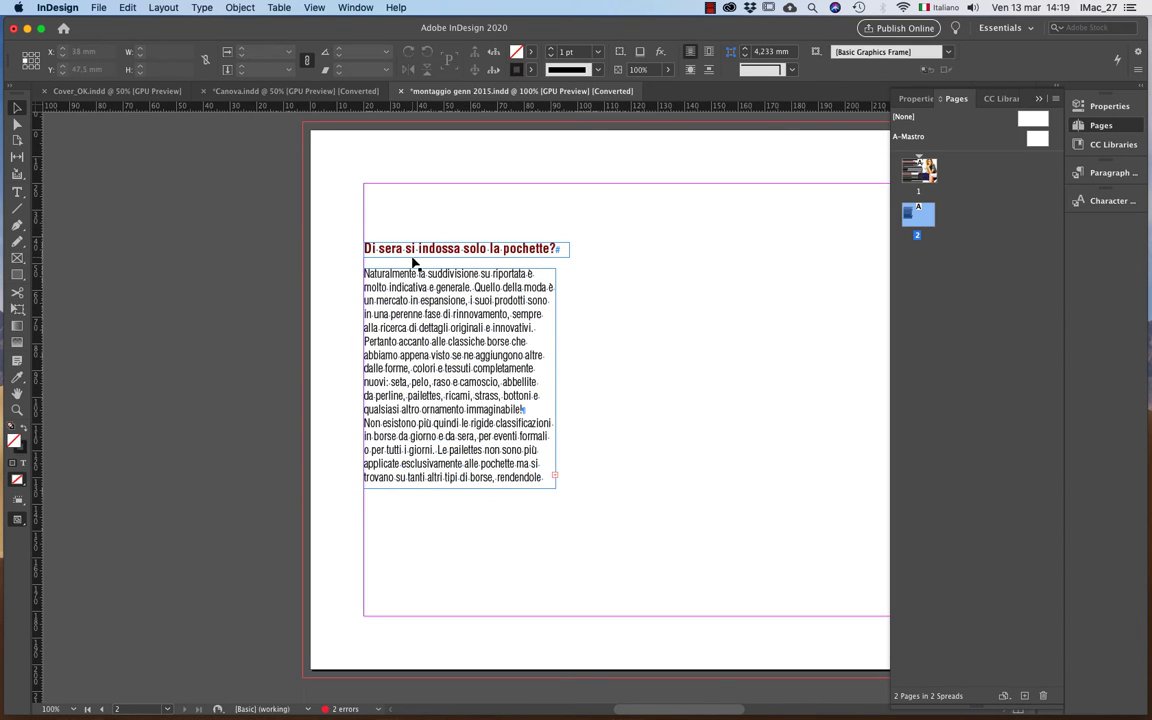
Extend the body frame to about 120 mm high and duplicate the heading-and-body pair twice to form three columns.
click(460, 488)
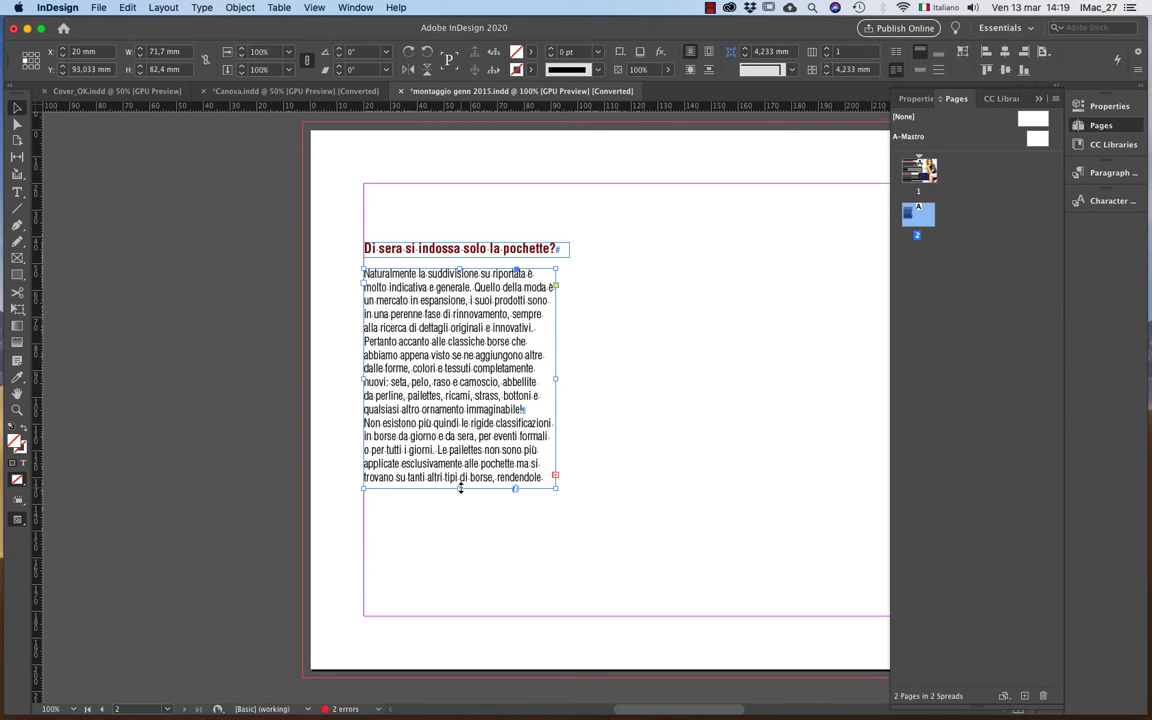
drag(460, 488, 460, 590)
click(576, 260)
drag(440, 196, 683, 362)
scroll(652, 373, right, 5)
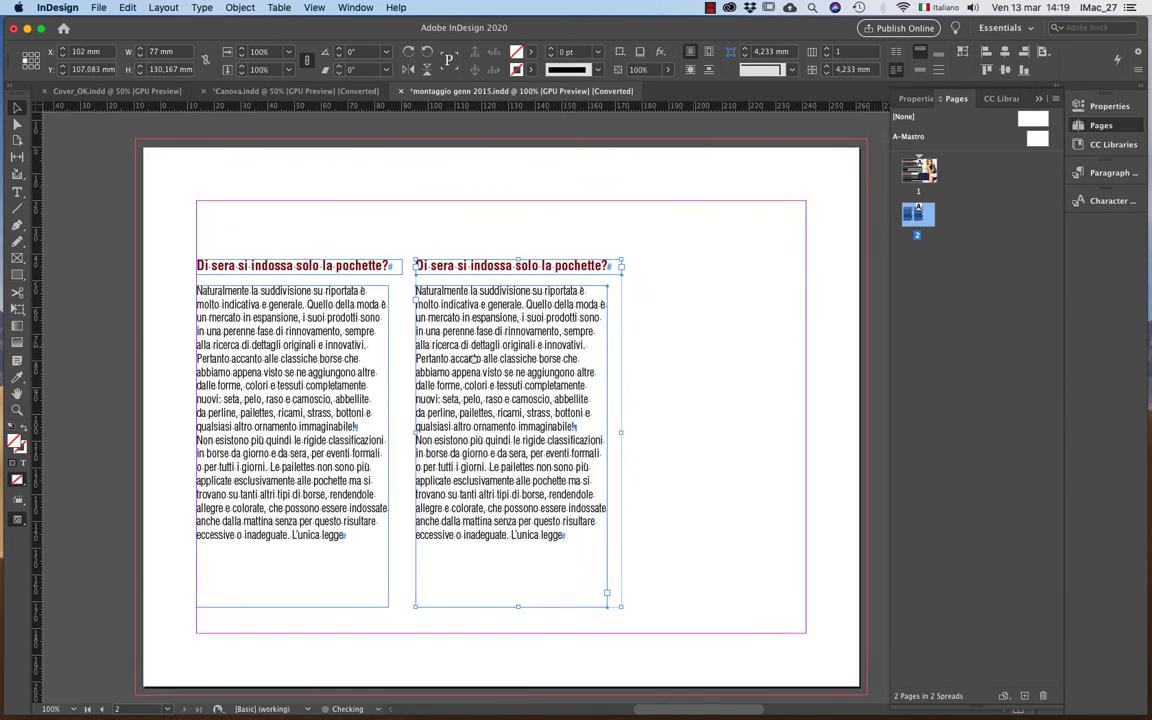
drag(463, 391, 669, 408)
click(600, 237)
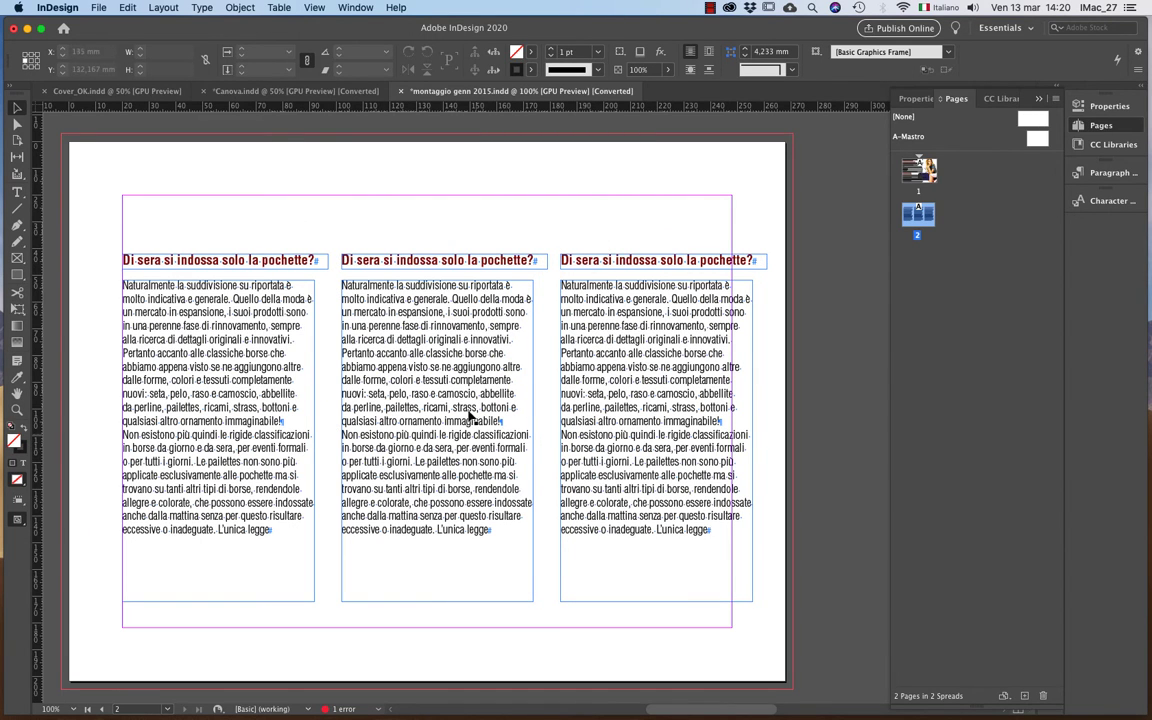
Lower the top edge of each of the three body frames, leaving them about 118 mm high.
click(272, 322)
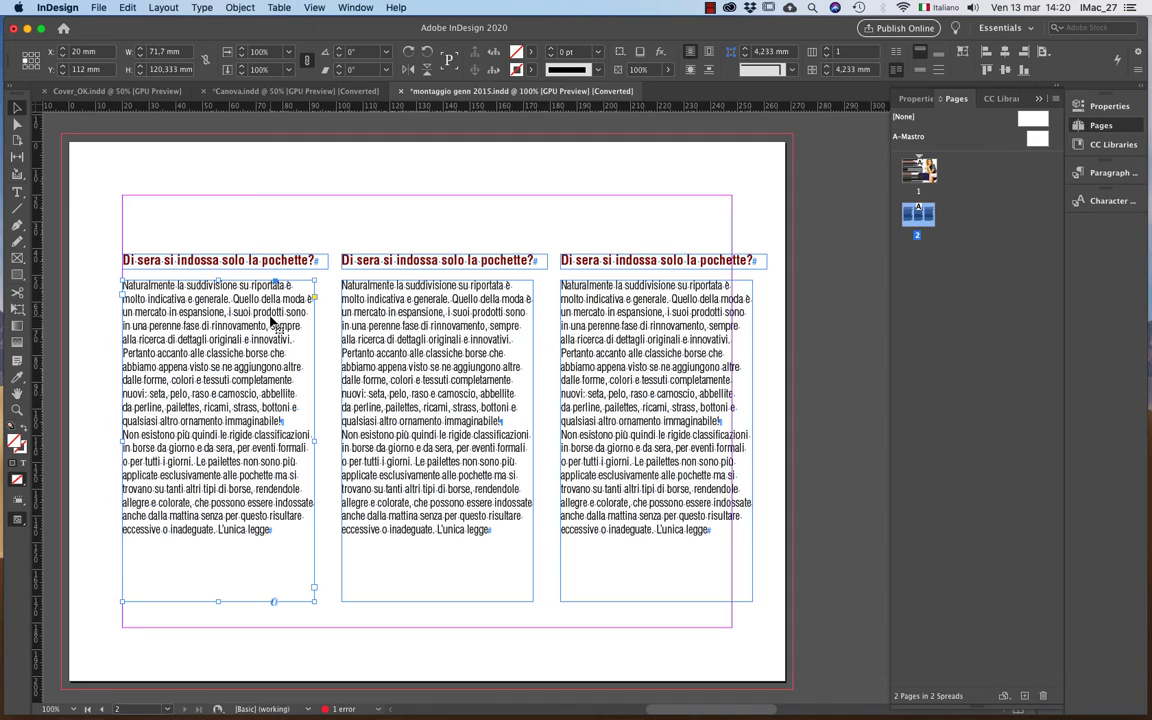
drag(218, 278, 218, 288)
click(437, 290)
drag(437, 281, 440, 288)
click(578, 292)
drag(658, 278, 658, 288)
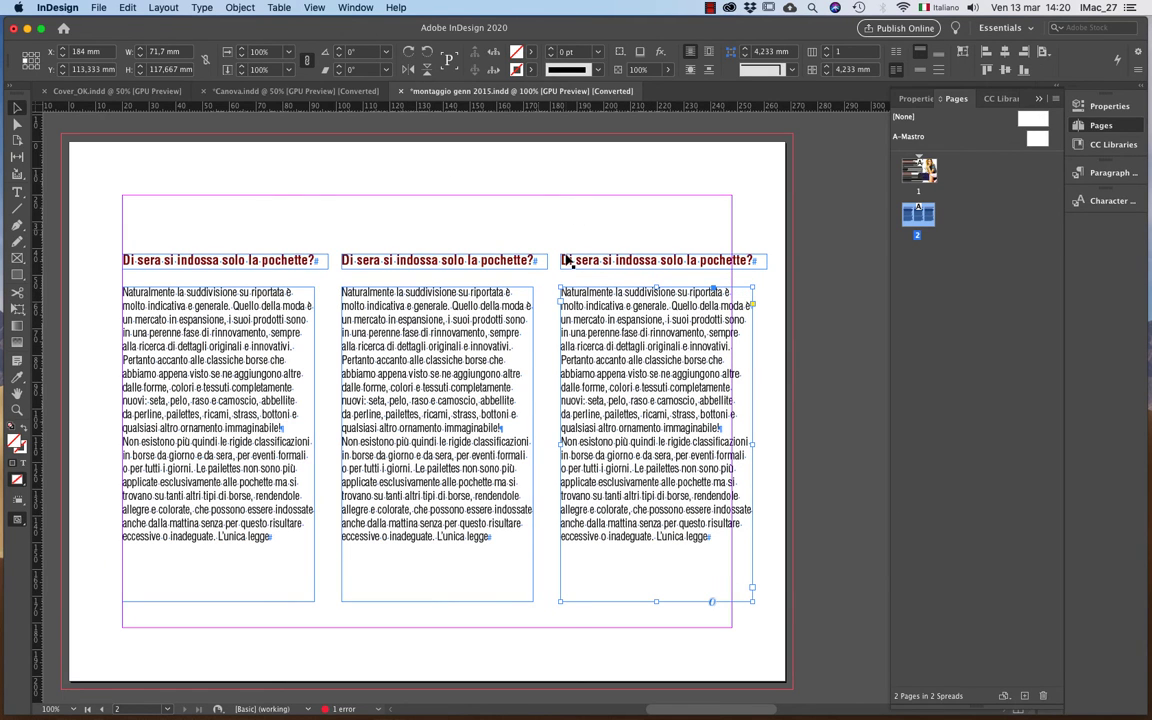
Delete the heading and body frames of all three columns from page 2.
drag(190, 188, 672, 452)
key(Delete)
On page 1, copy the heading "Di sera si indossa solo la pochette?" together with the body text down to "che possono essere ind".
scroll(291, 316, up, 15)
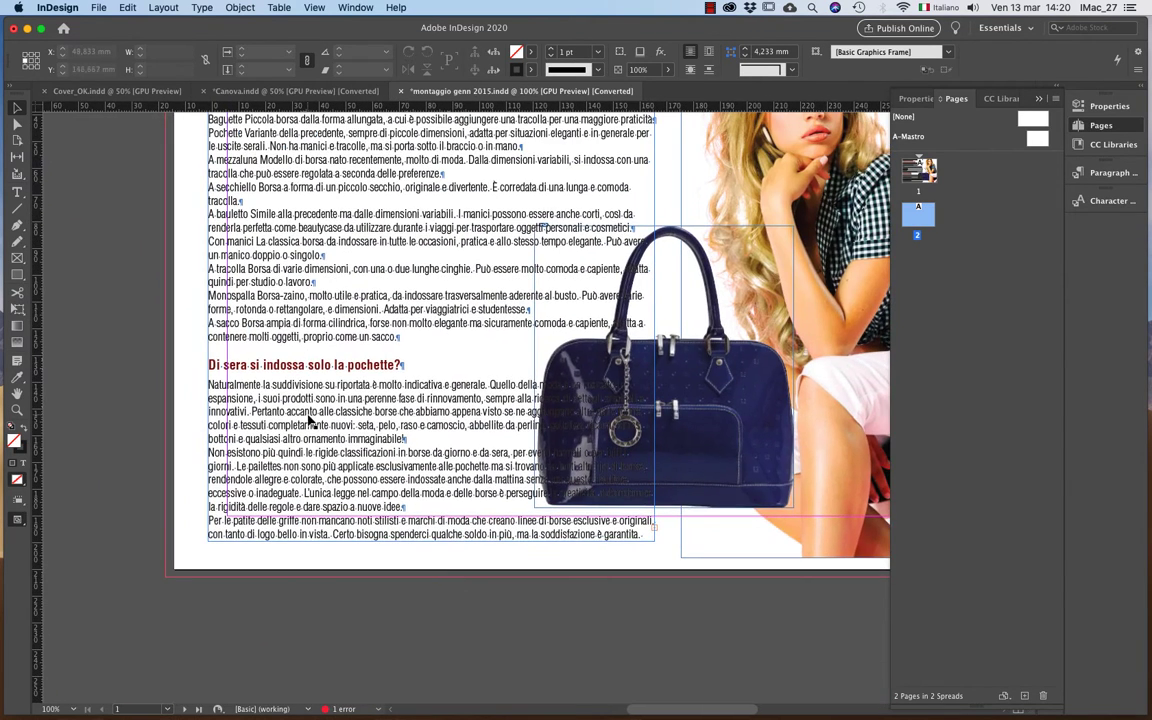
double_click(310, 420)
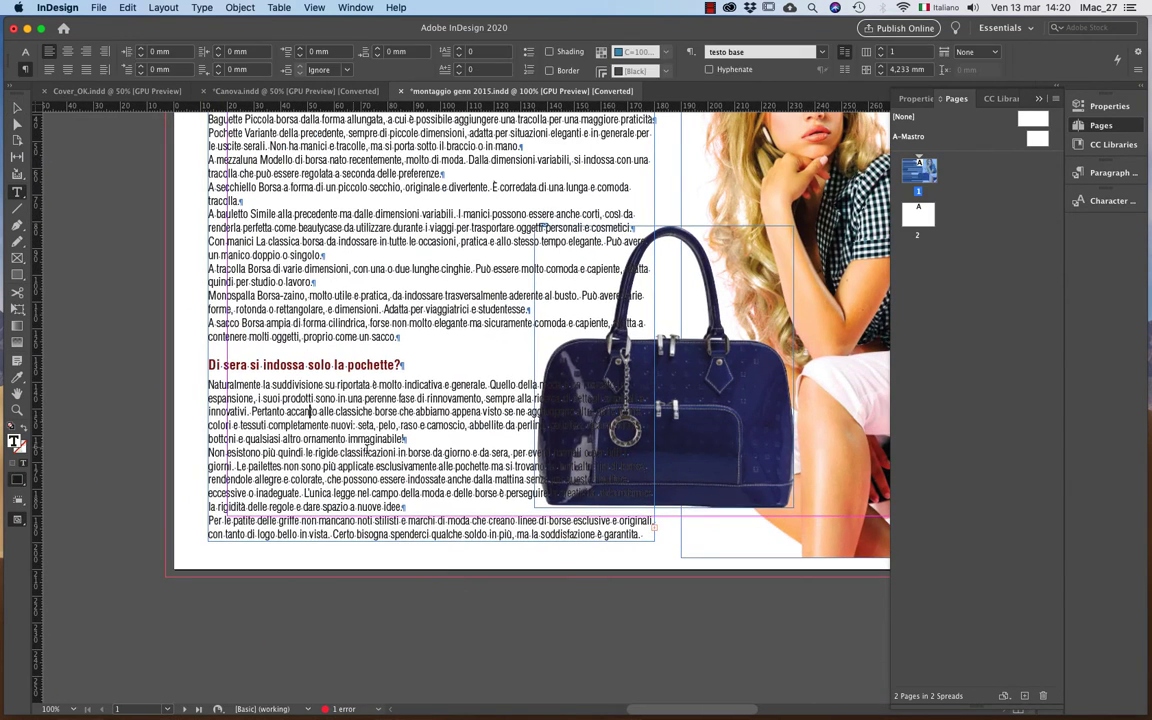
drag(421, 478, 166, 352)
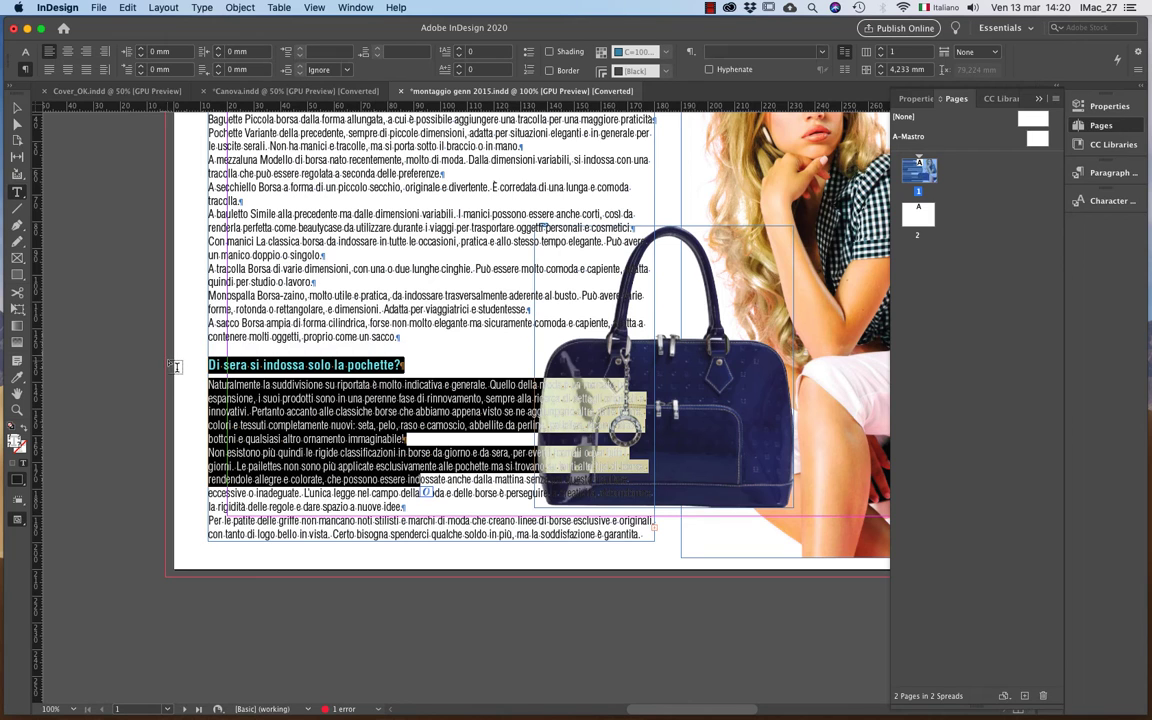
key(super+c)
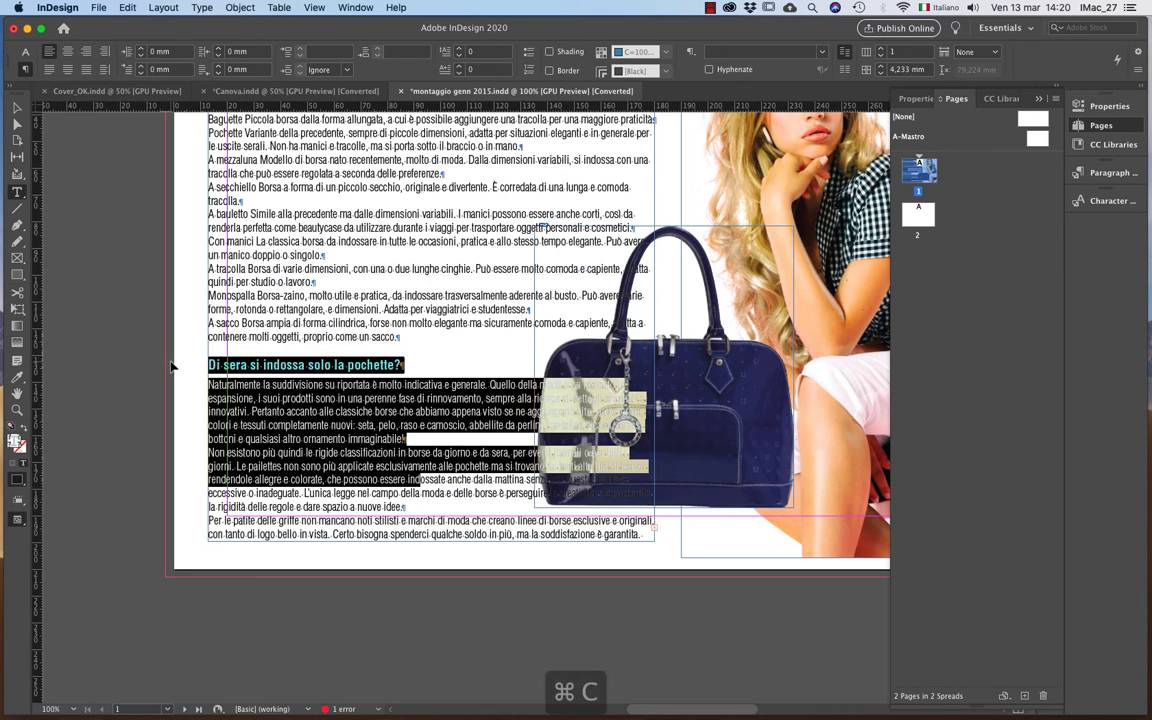
Draw a text frame about 123 mm wide and 125 mm high at page 2's top-left margin corner and paste the copied text.
click(17, 107)
drag(345, 560, 358, 238)
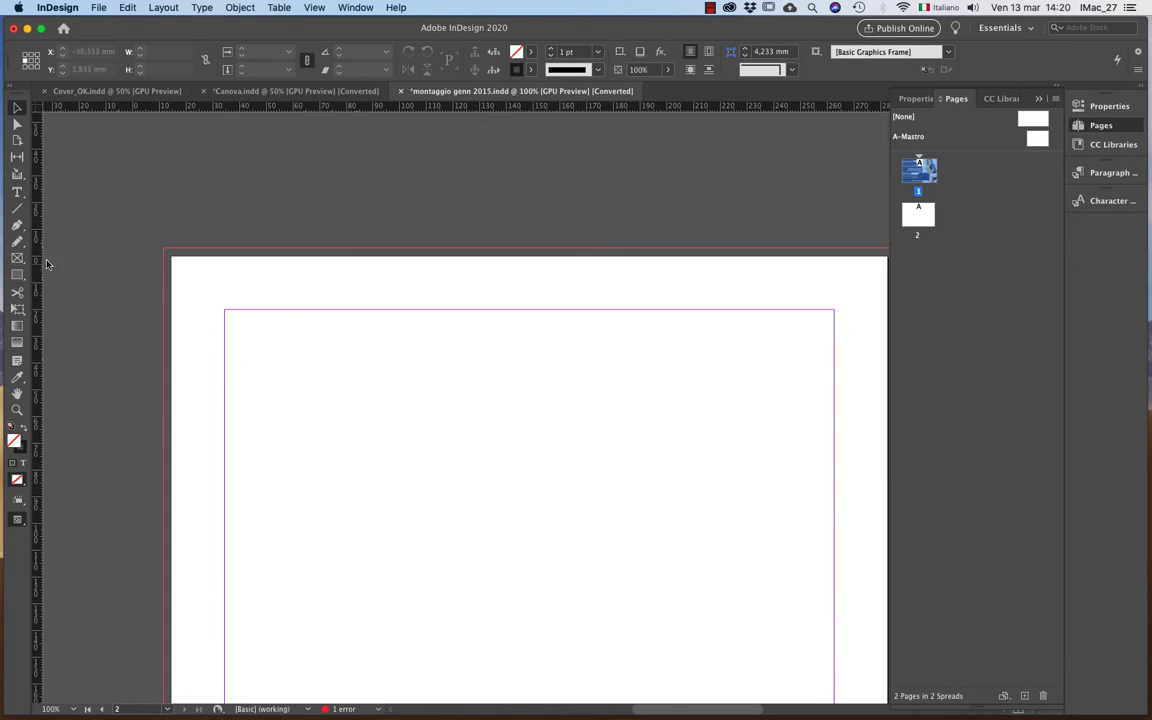
click(17, 191)
drag(233, 330, 554, 643)
key(super+v)
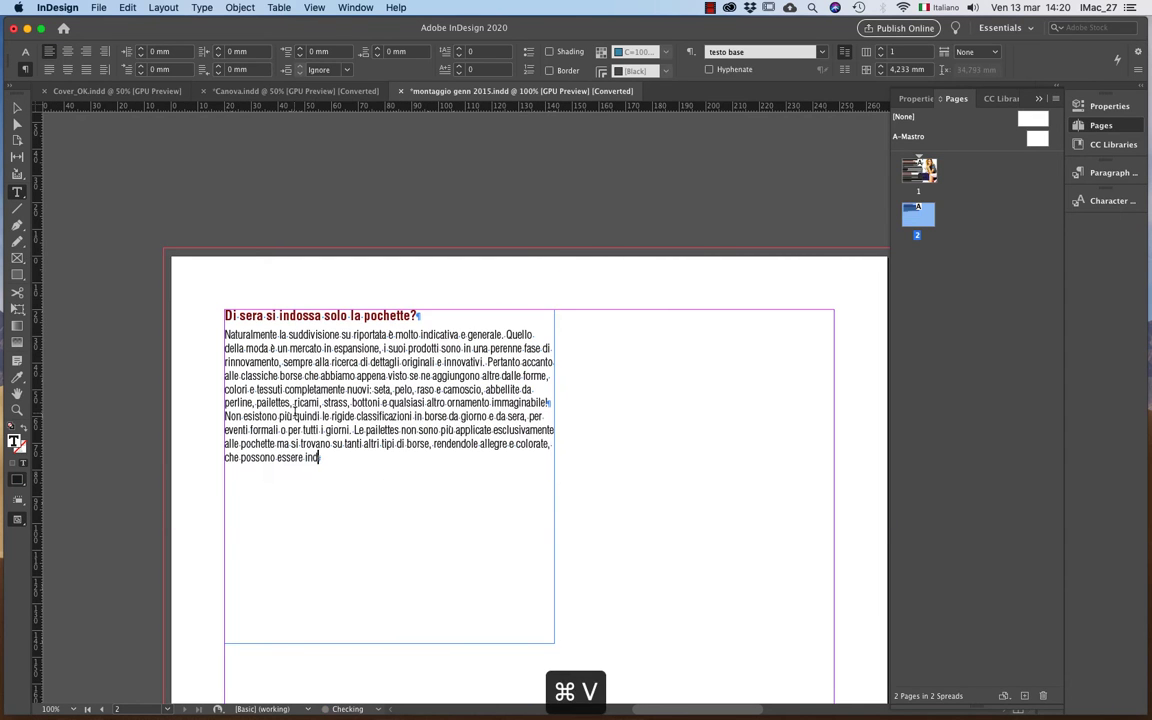
Resize the text frame on page 2 to about 88 mm wide and 84 mm high.
click(17, 107)
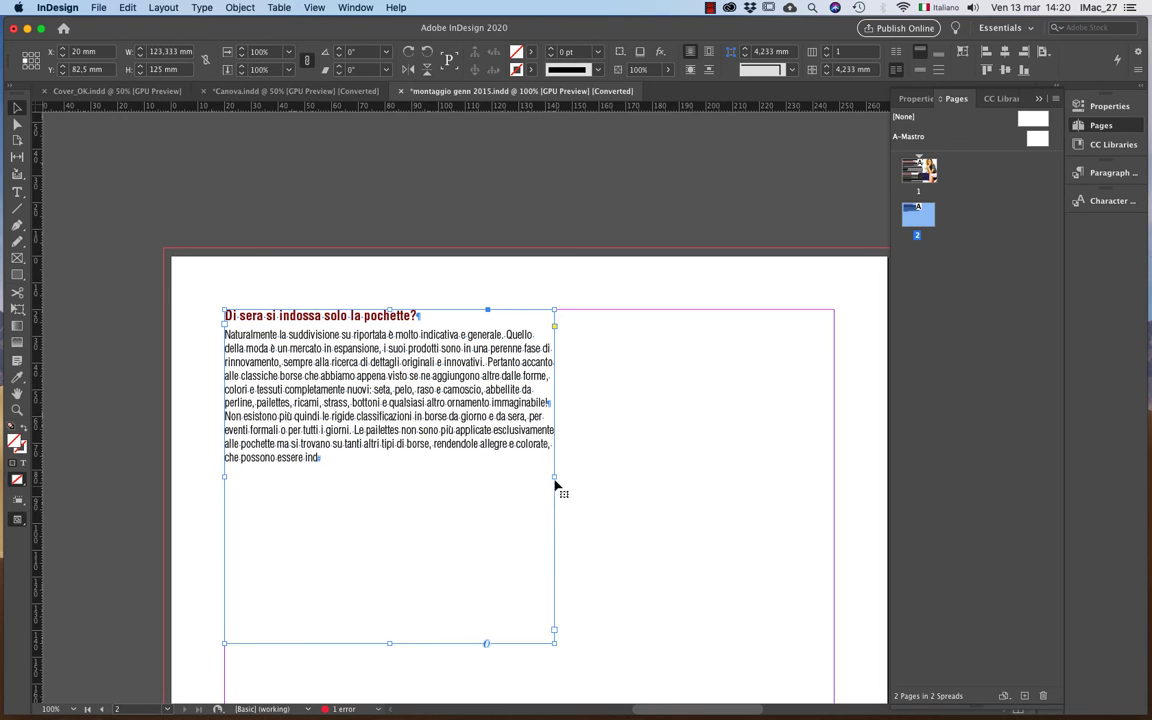
drag(554, 478, 459, 478)
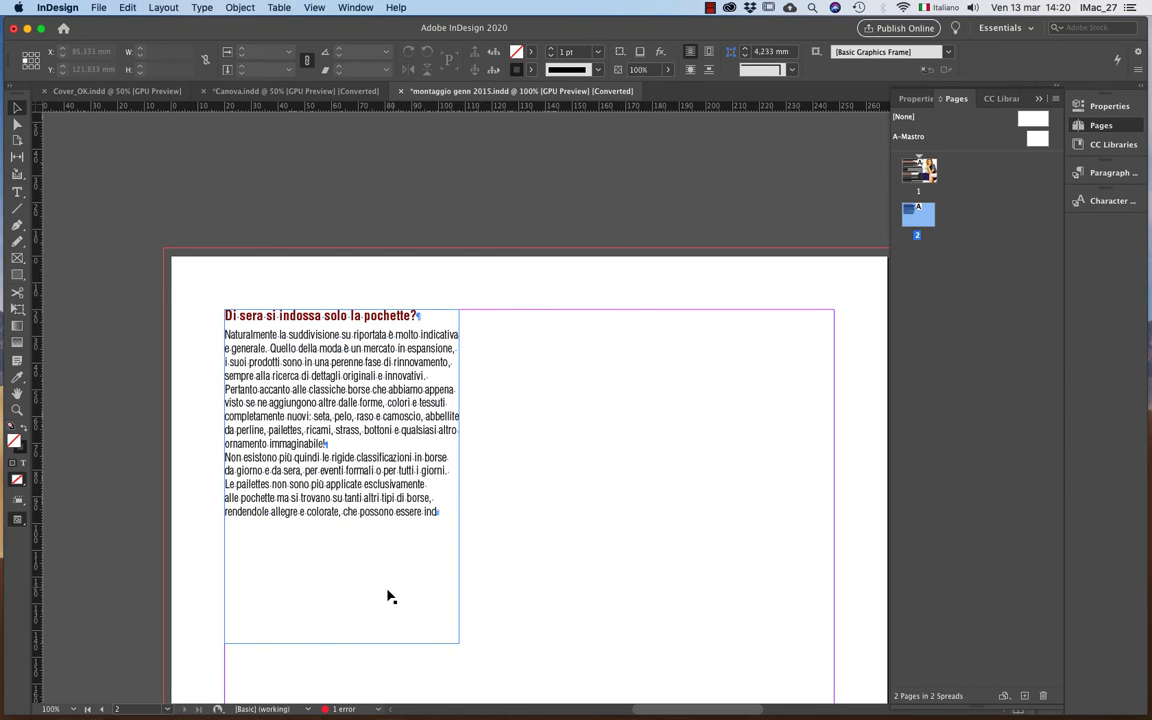
drag(342, 643, 341, 535)
Duplicate the text frame twice to its right, making a row of three frames on page 2.
click(425, 582)
drag(430, 584, 338, 494)
click(257, 360)
drag(257, 360, 692, 373)
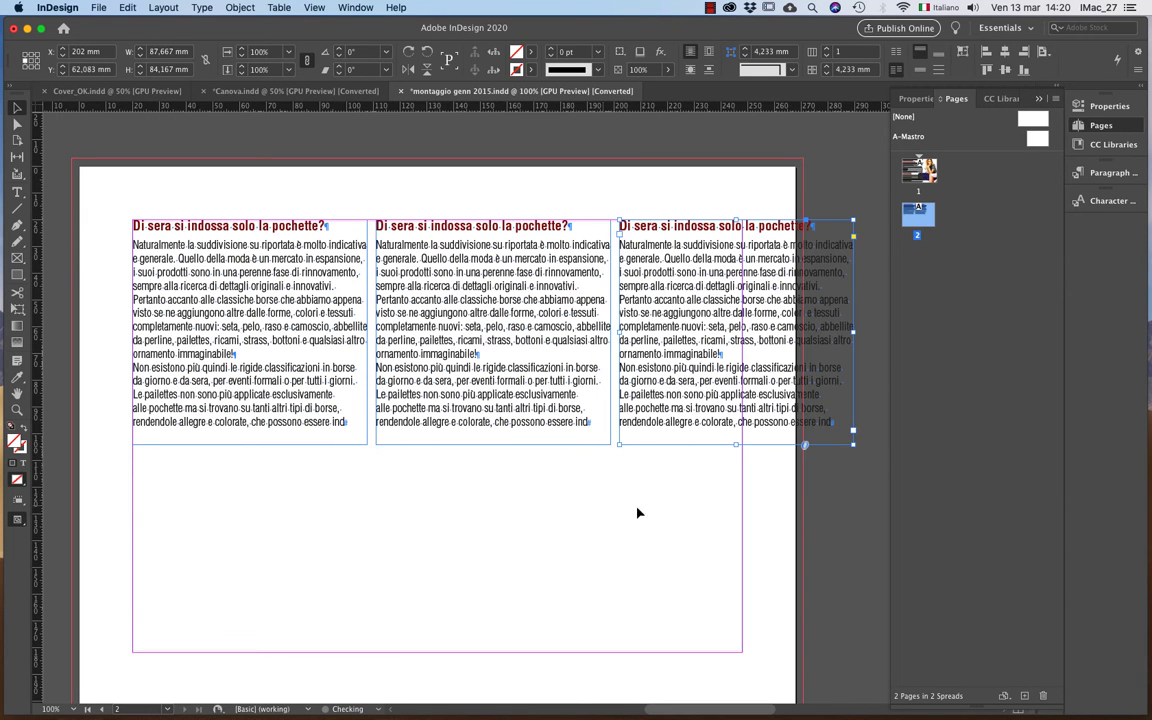
click(710, 506)
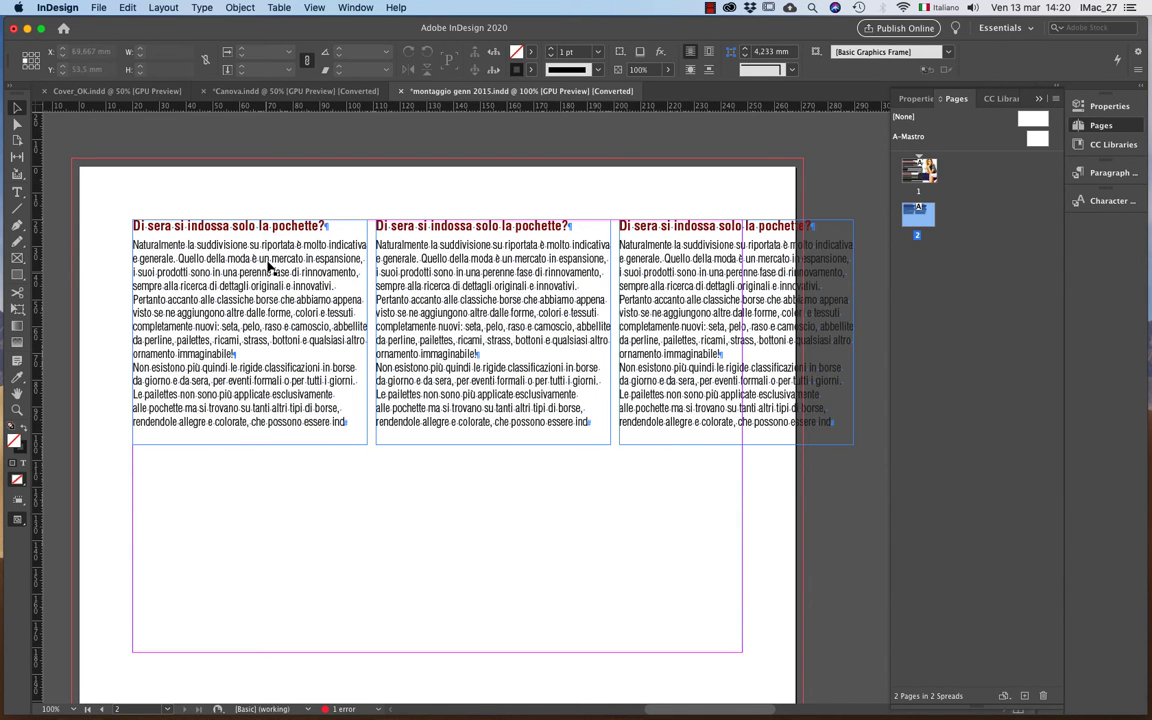
Set the space after the first frame's heading to 4 mm and redefine the "Titoli" style from it.
double_click(295, 232)
triple_click(289, 230)
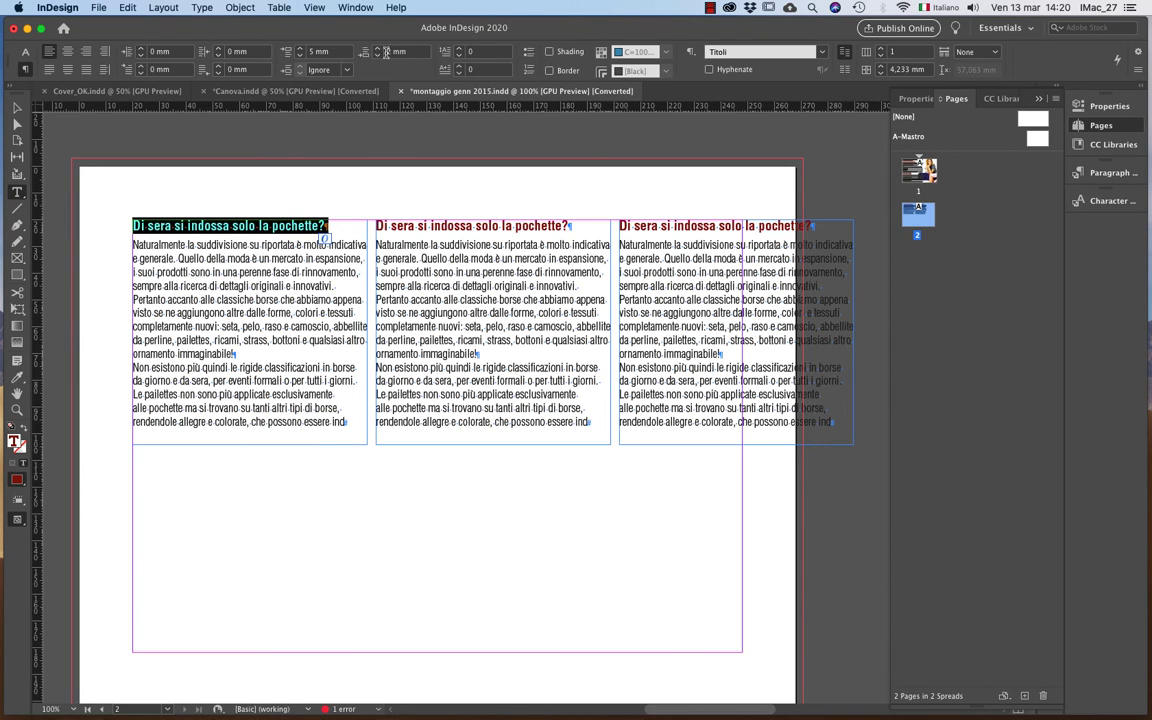
click(378, 49)
click(378, 49)
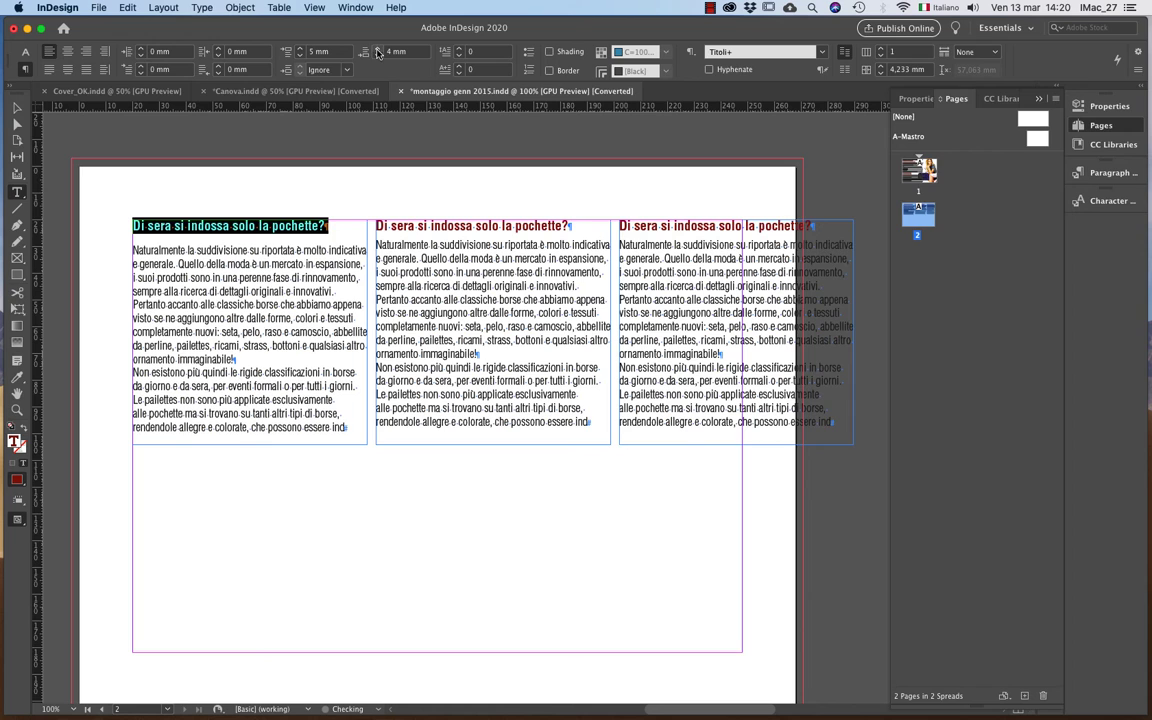
click(1106, 175)
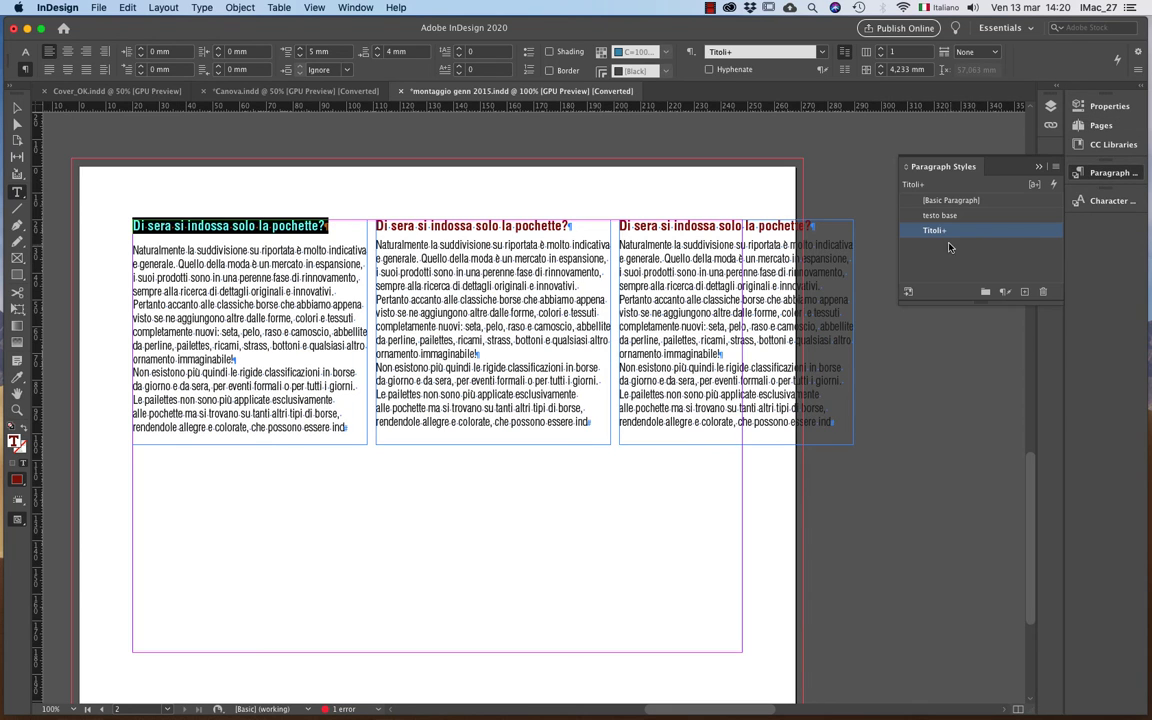
click(1055, 166)
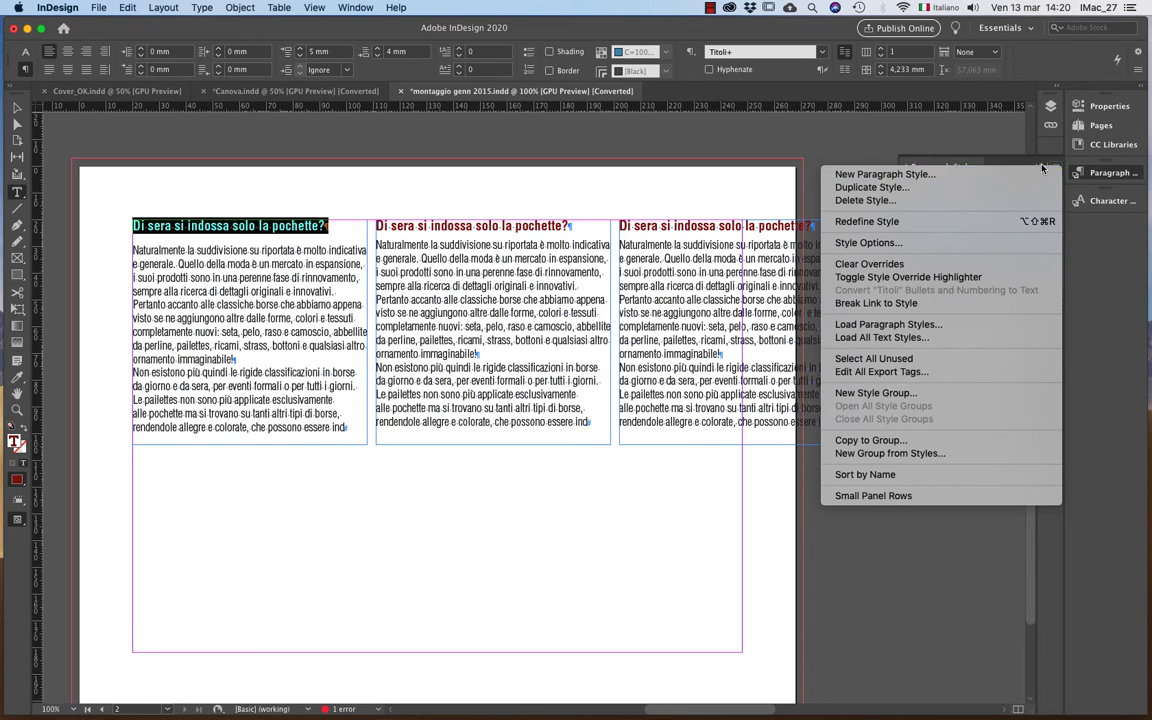
click(963, 222)
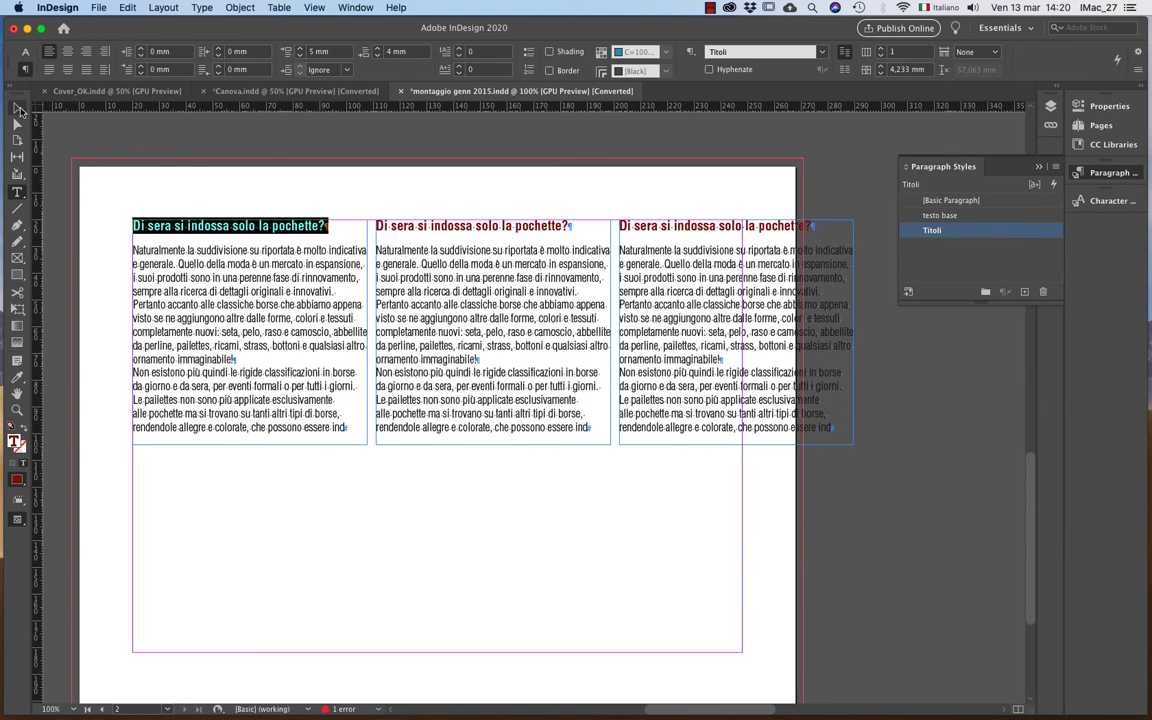
click(17, 107)
click(151, 169)
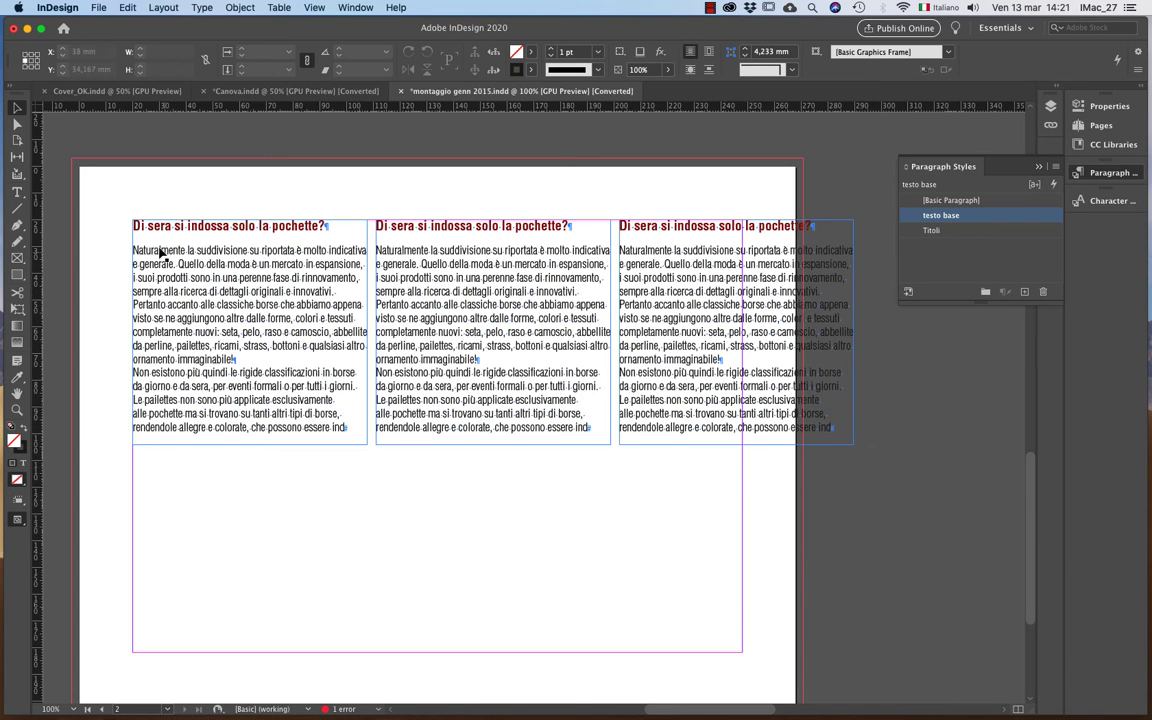
Reduce the space after the first frame's heading to 2 mm and redefine the "Titoli" style with this spacing.
double_click(291, 228)
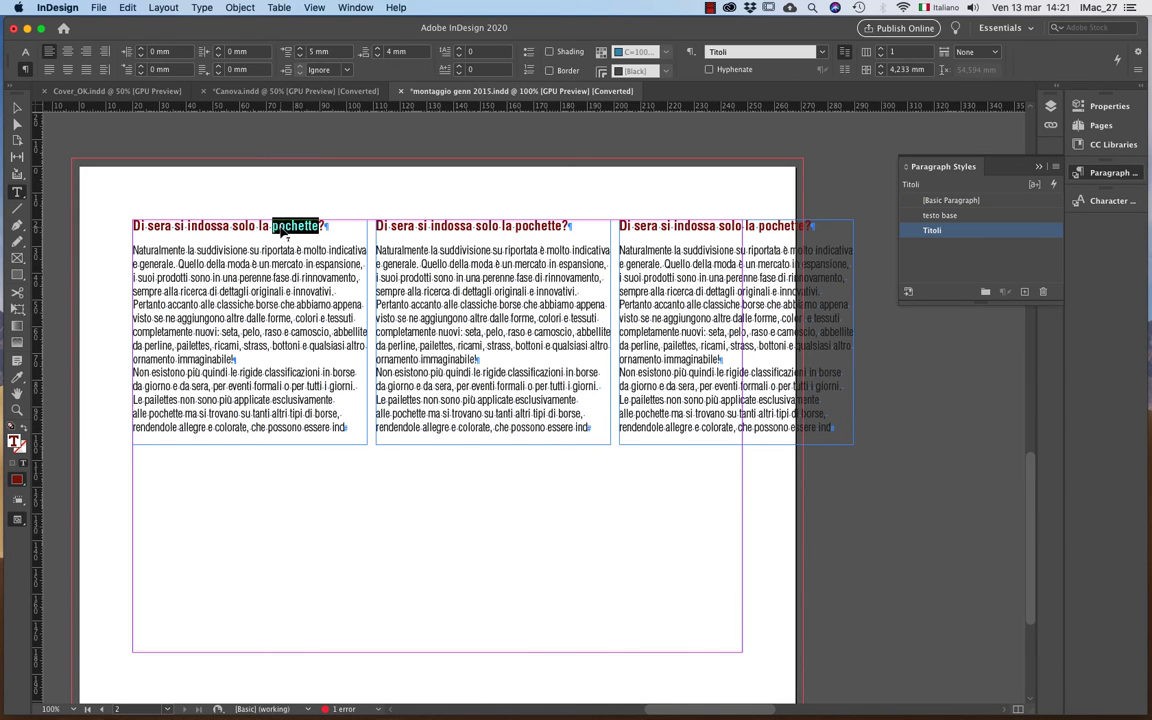
triple_click(293, 228)
click(378, 55)
click(378, 55)
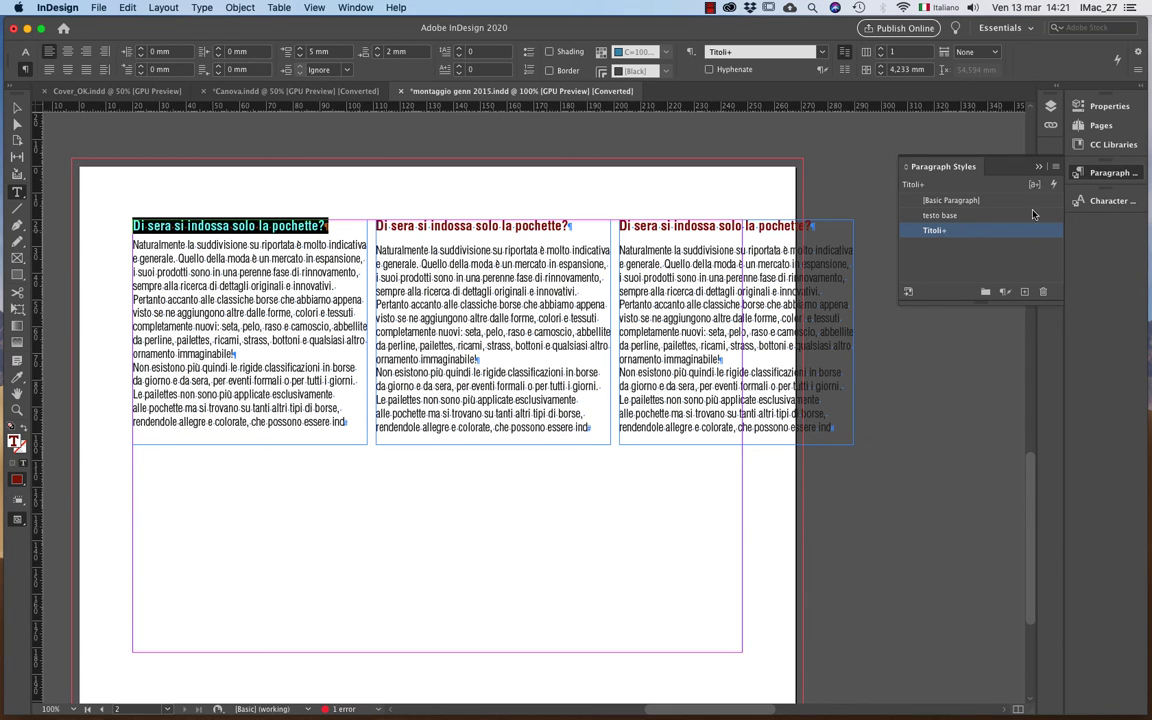
click(1057, 171)
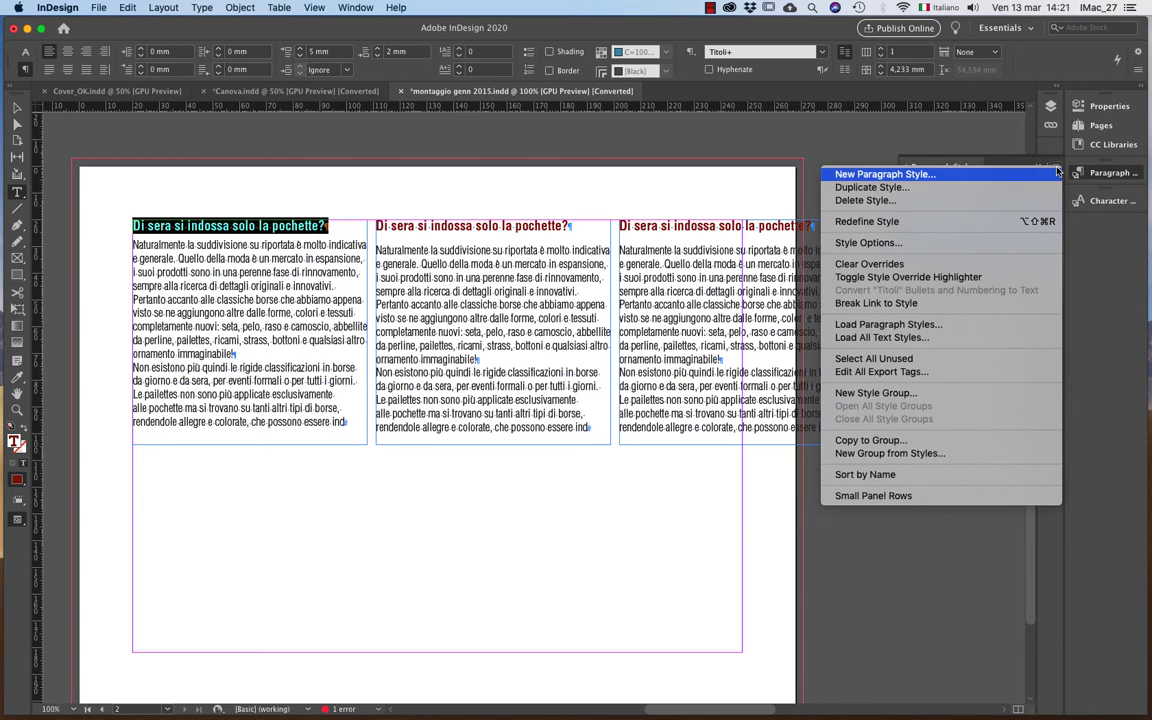
click(978, 224)
key(super+shift+a)
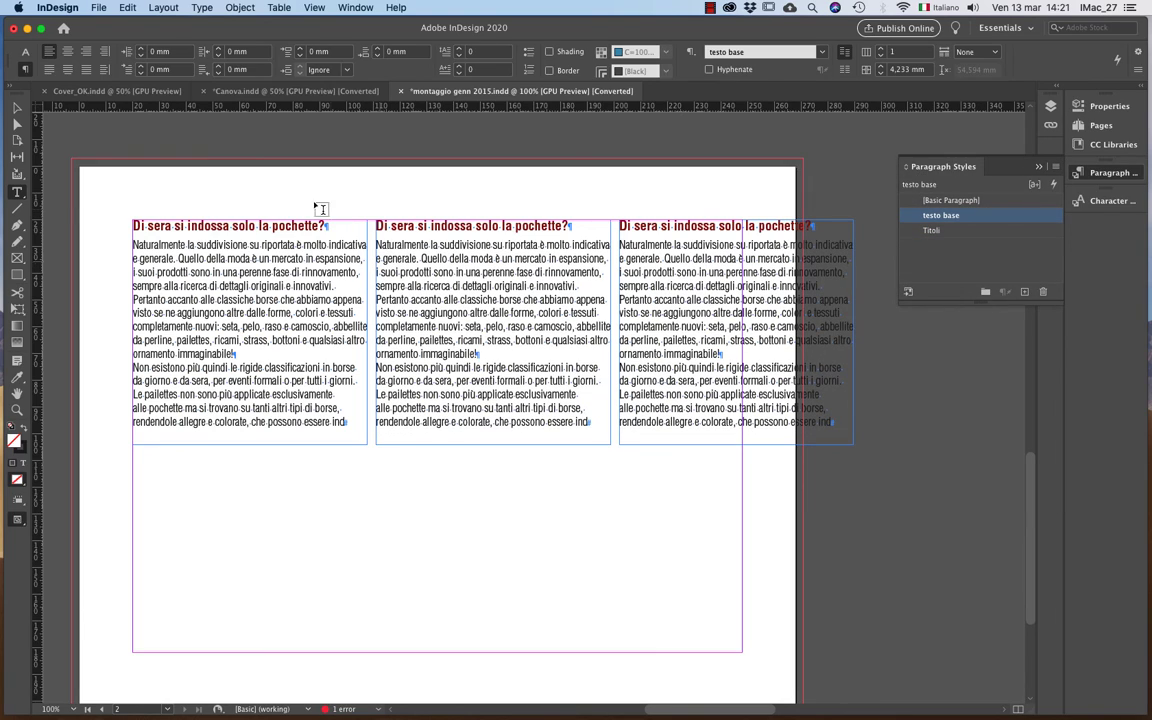
click(17, 108)
drag(340, 302, 341, 309)
scroll(340, 307, up, 10)
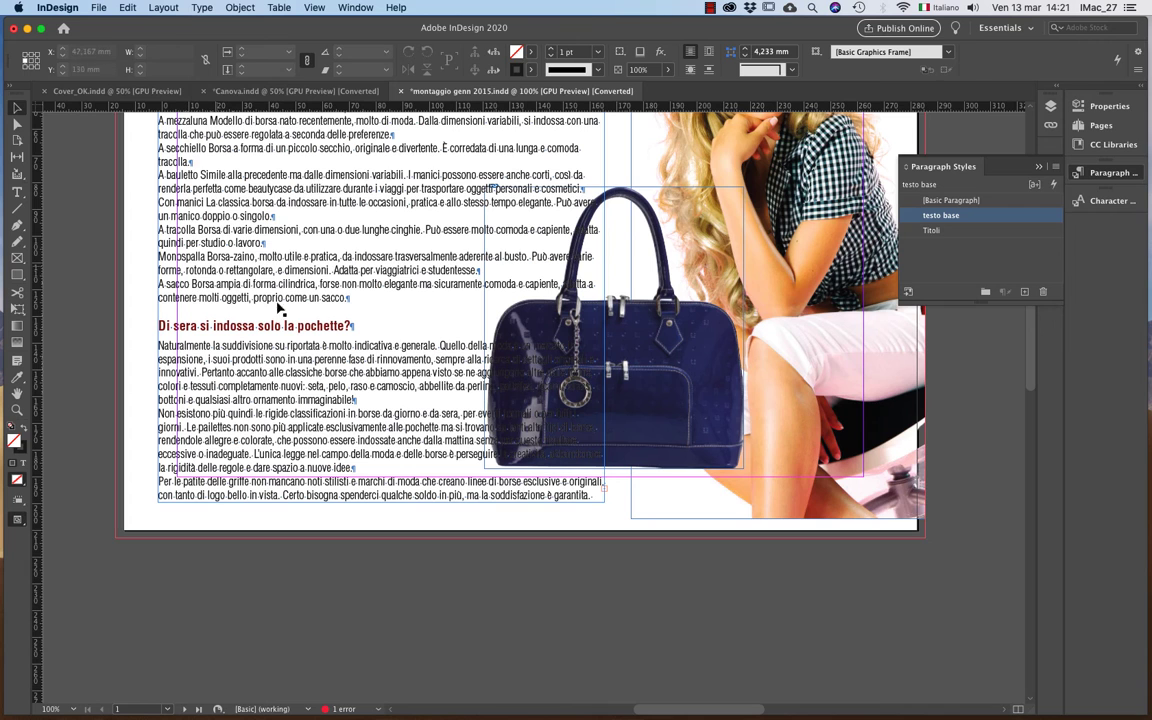
Delete the three duplicated text frames from page 2.
scroll(308, 456, down, 10)
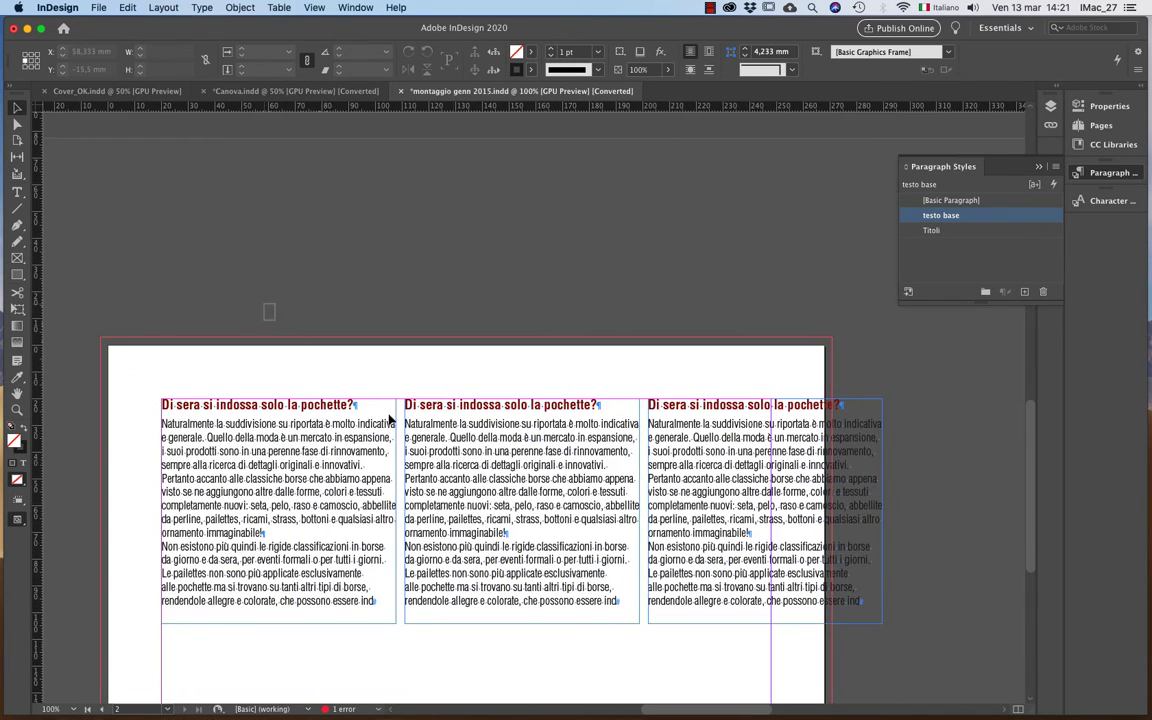
drag(263, 303, 738, 557)
key(Delete)
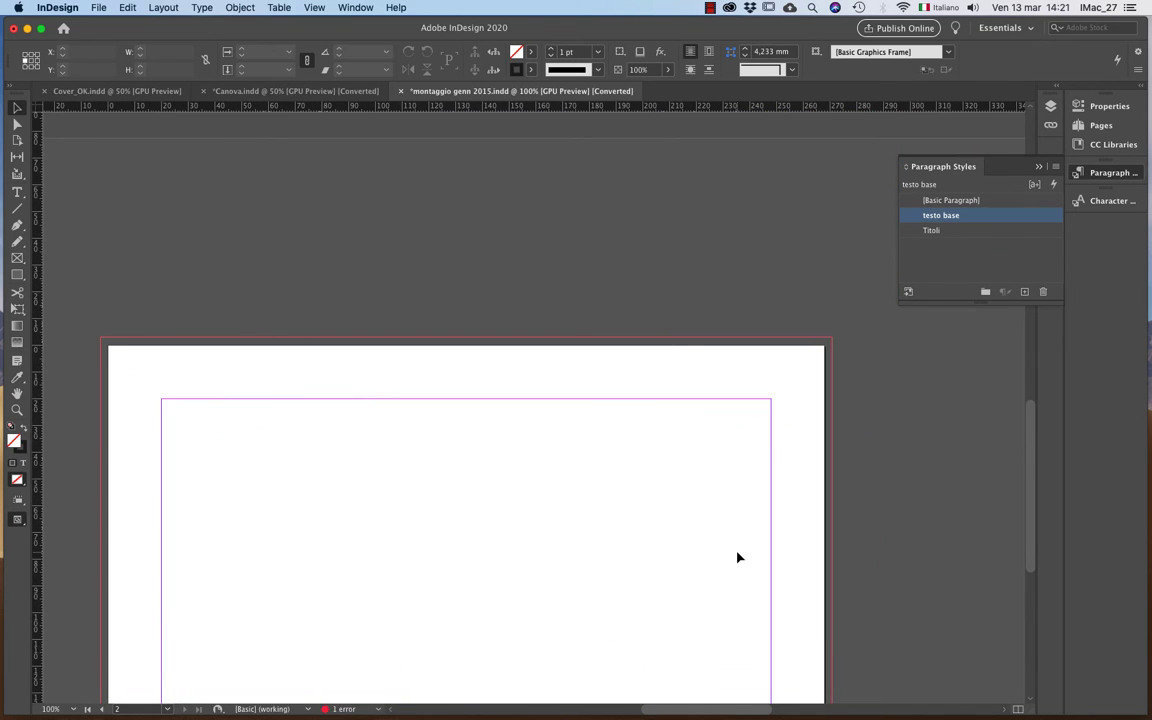
Change the character colour of the "Titoli" paragraph style to the blue swatch C=100 M=90 Y=10 K=0.
scroll(386, 257, up, 10)
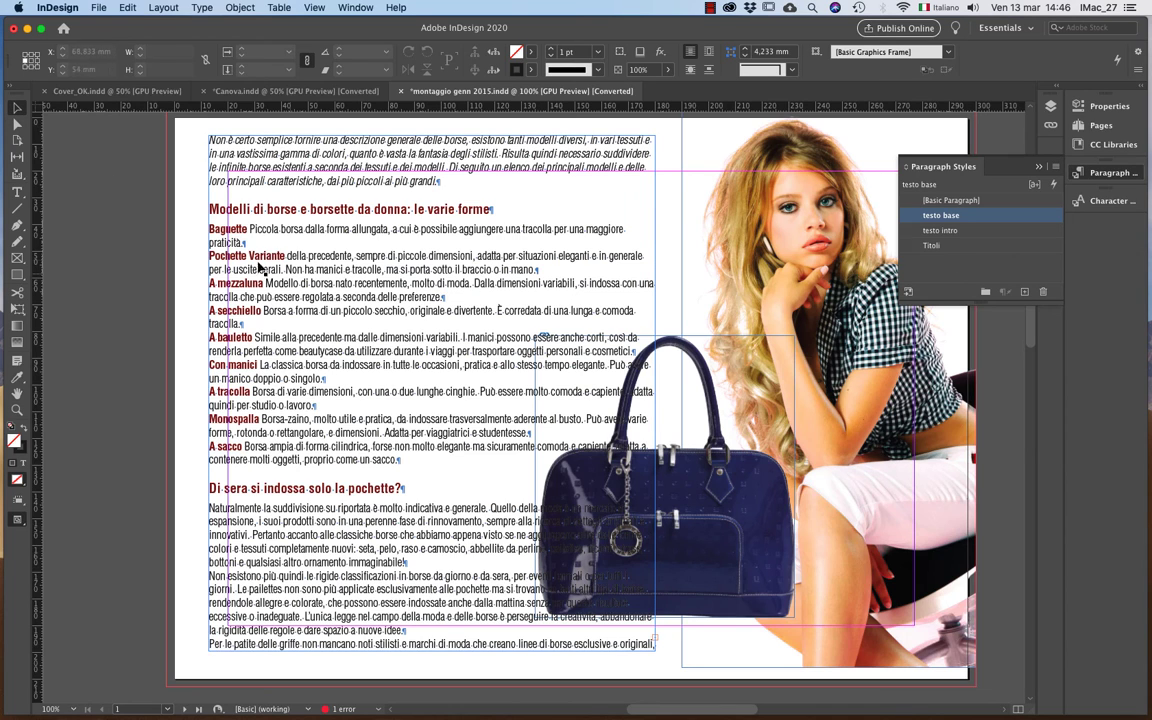
click(985, 249)
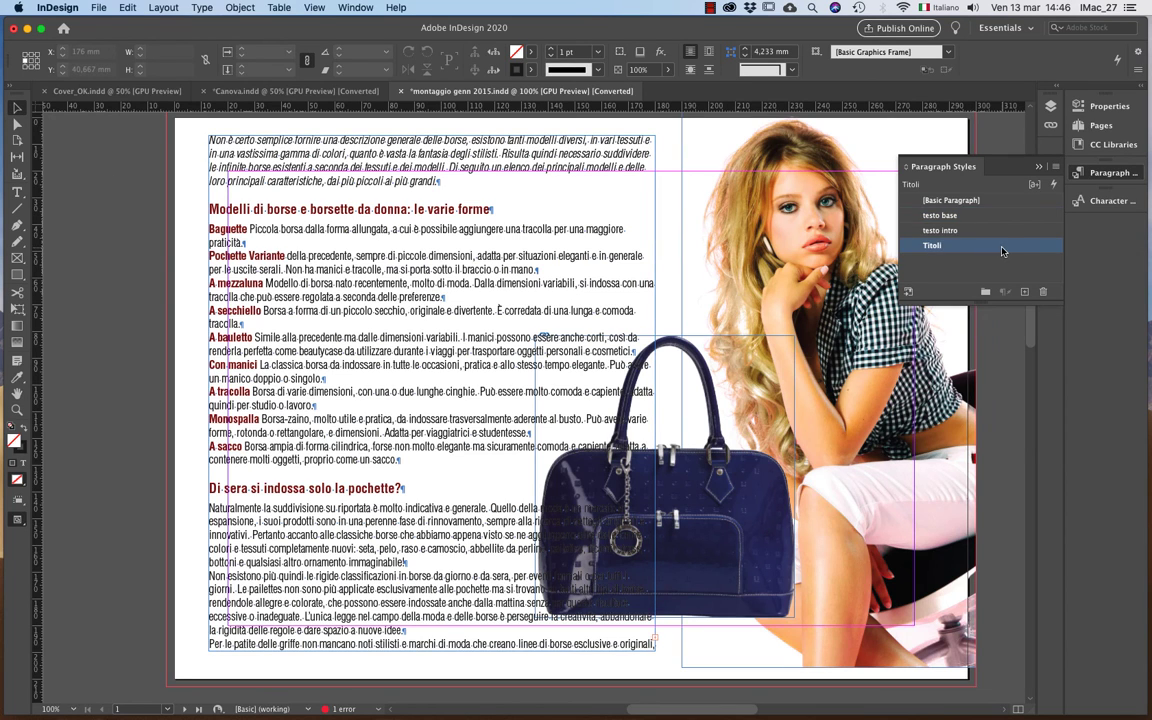
click(1002, 251)
double_click(1032, 249)
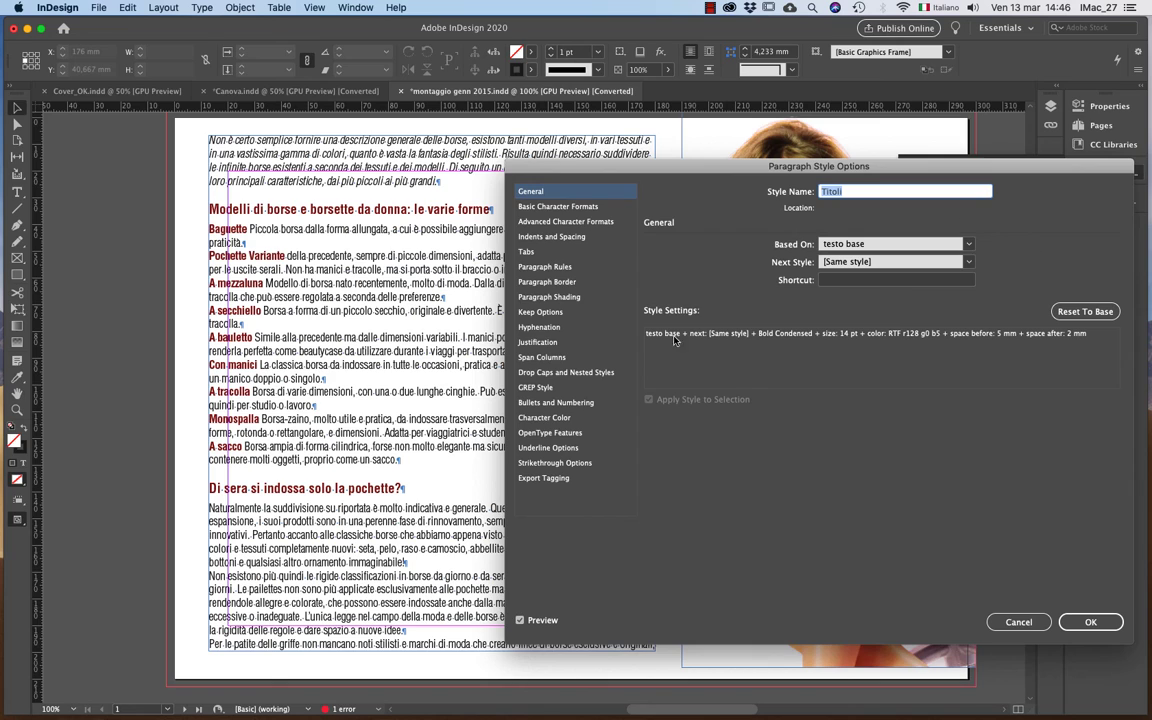
click(545, 418)
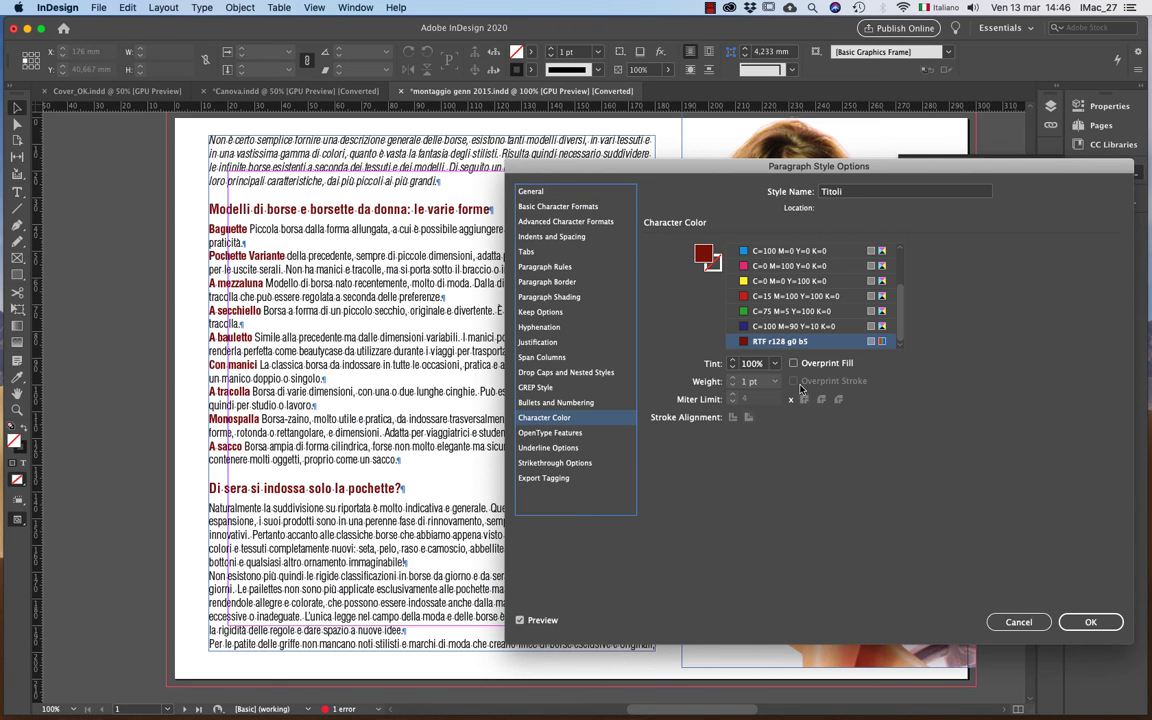
click(790, 326)
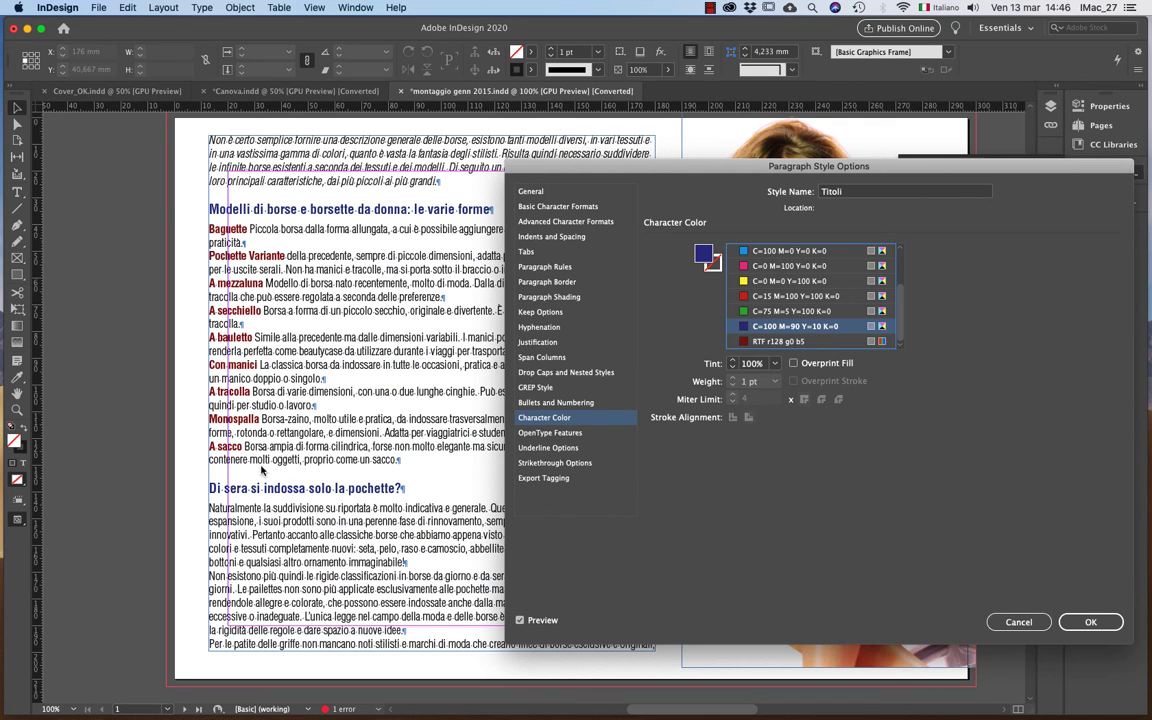
click(1105, 625)
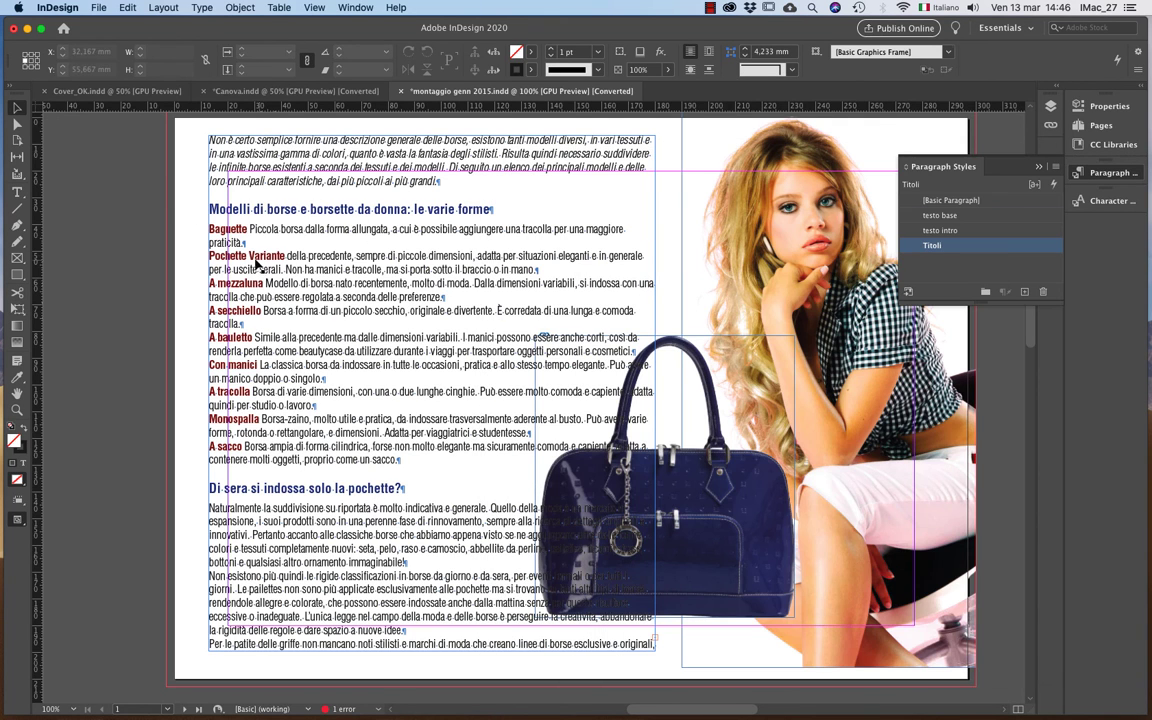
Change the character colour of the "Bold" character style, used on the bag names, to C=100 M=90 Y=10 K=0.
double_click(257, 259)
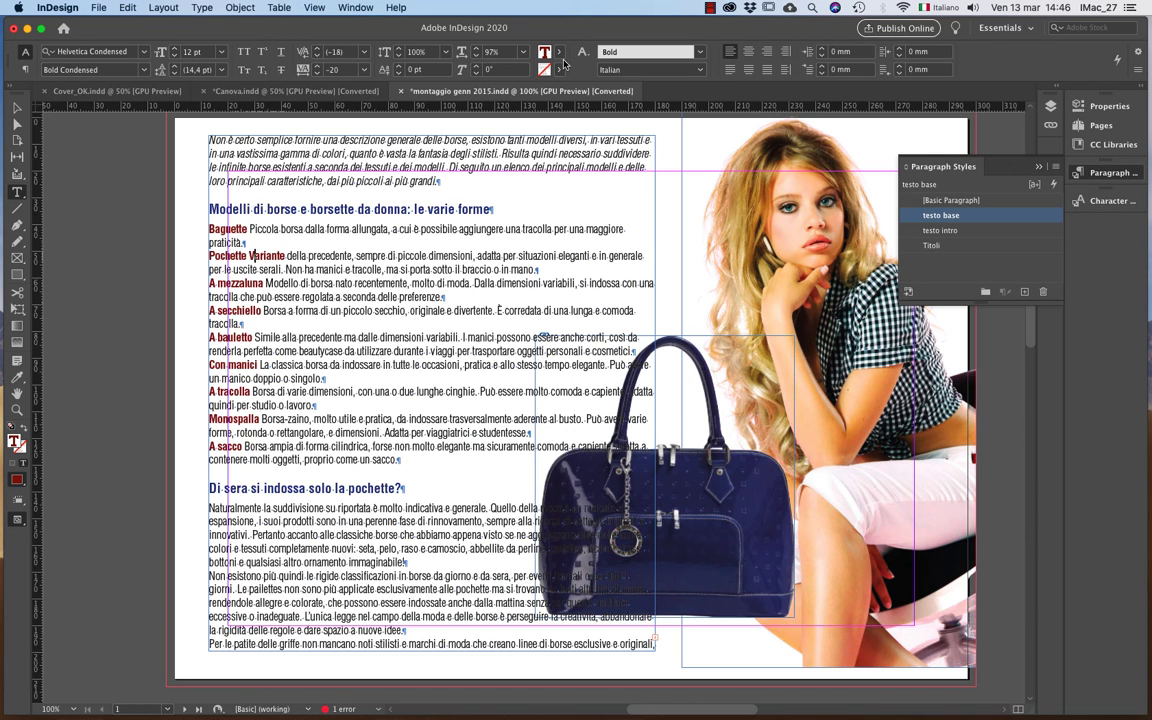
click(701, 54)
click(634, 36)
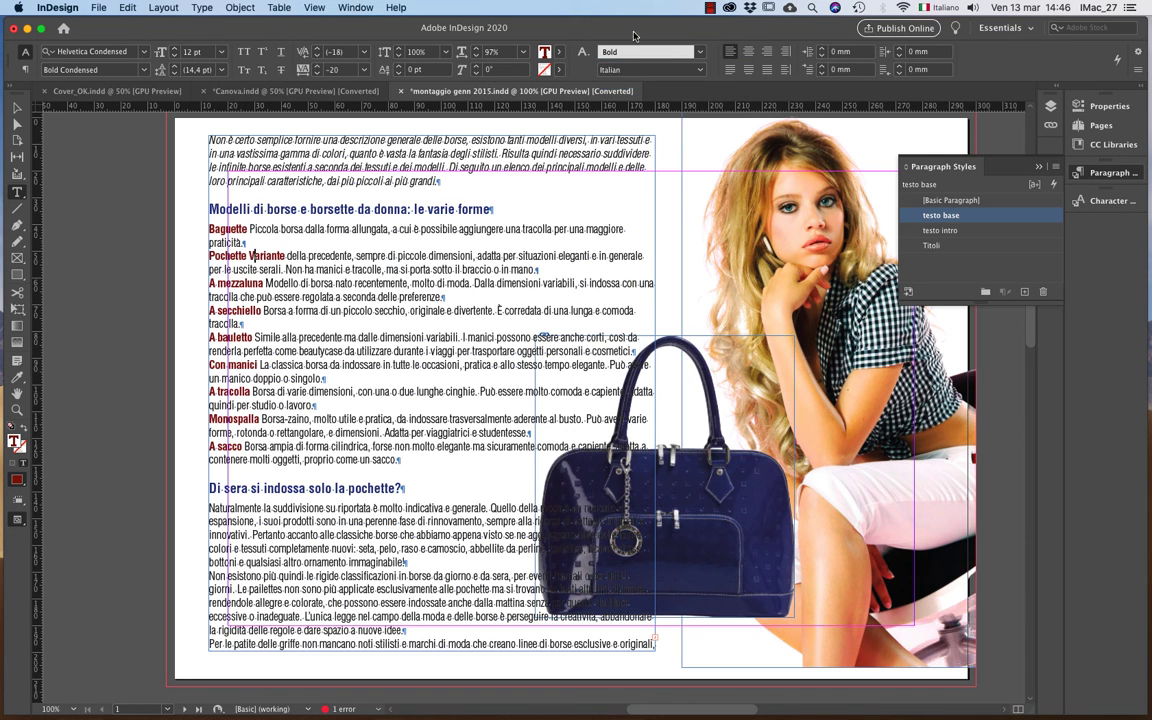
click(583, 52)
click(590, 118)
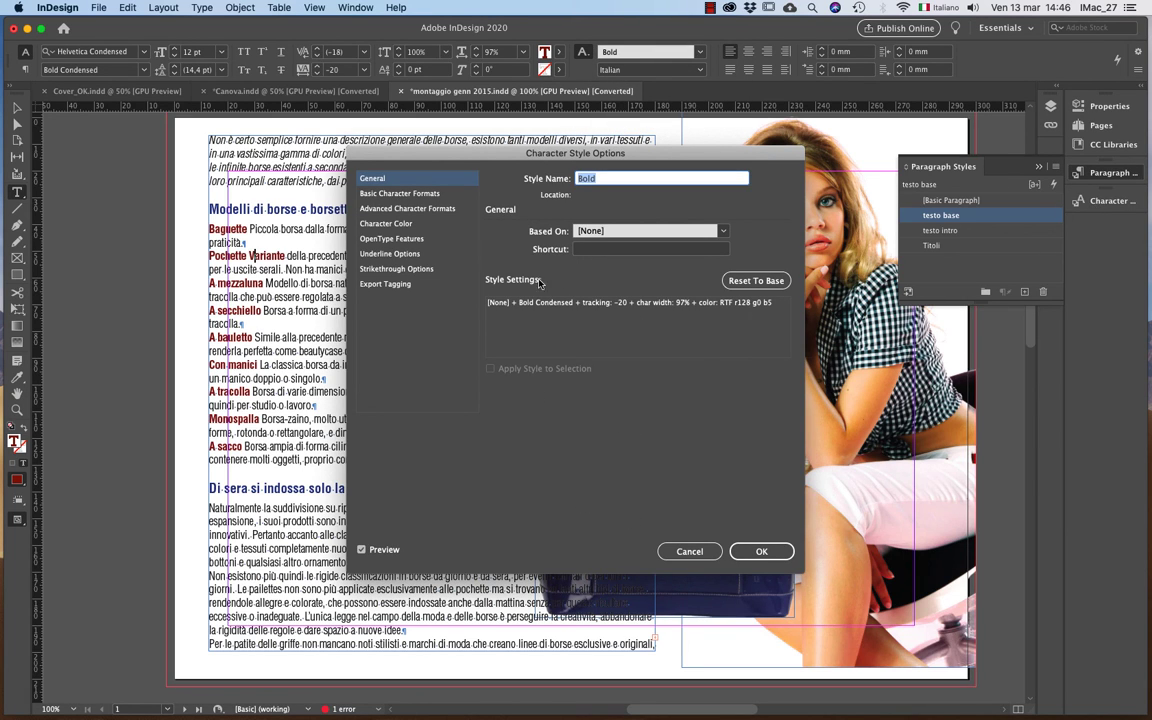
click(421, 224)
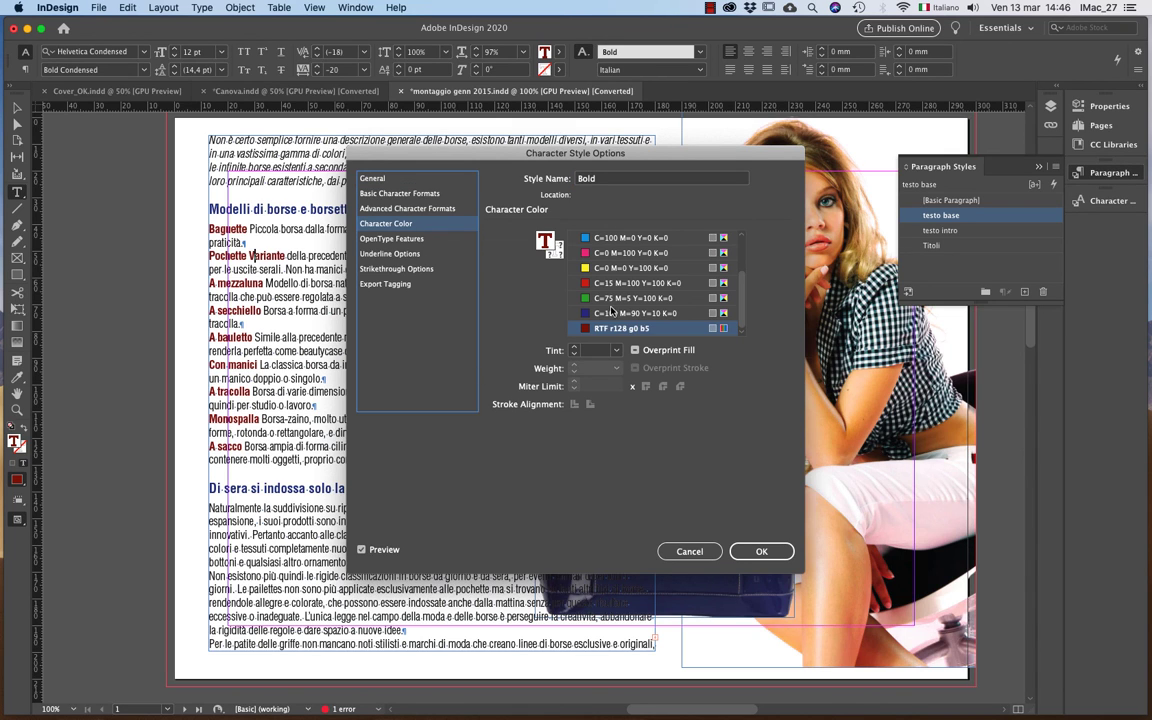
click(611, 312)
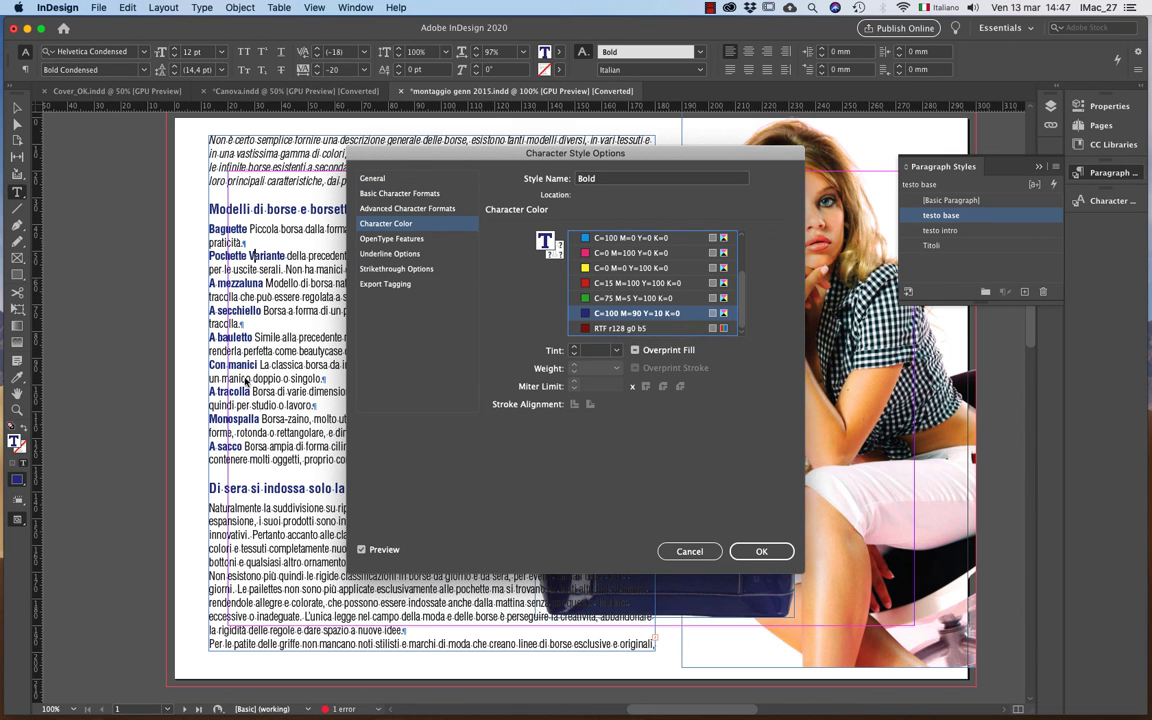
click(761, 551)
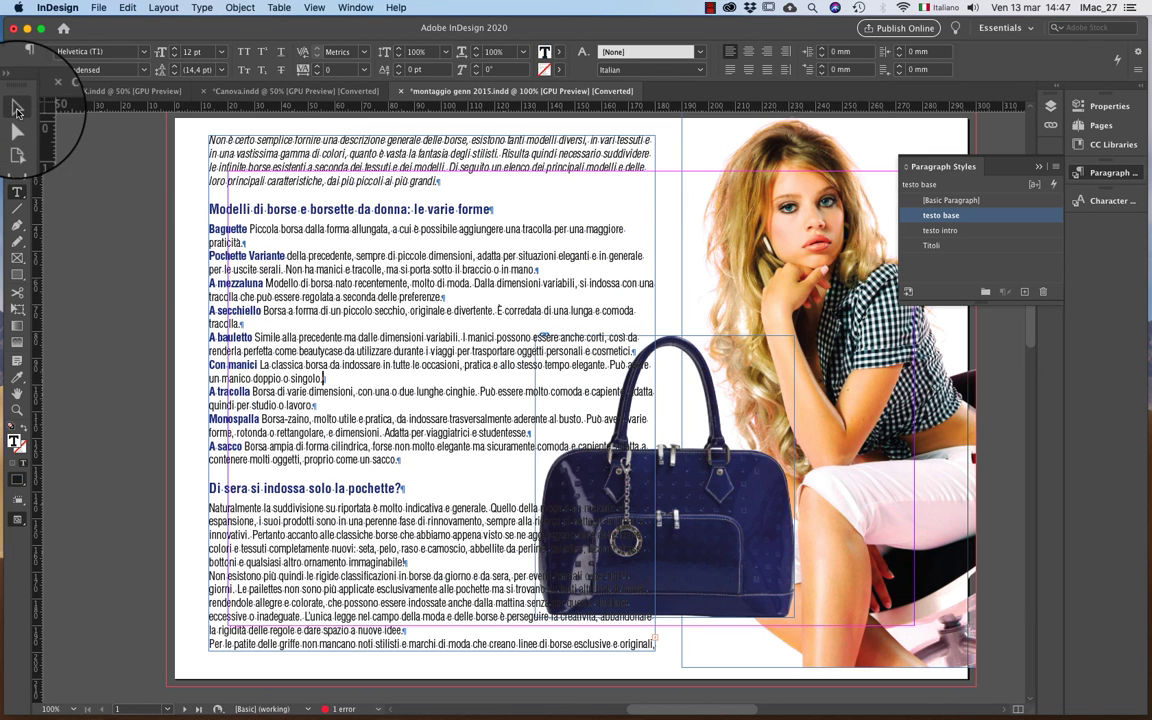
Select the "A" of "A mezzaluna" in the bag list to check which character style it uses.
click(17, 107)
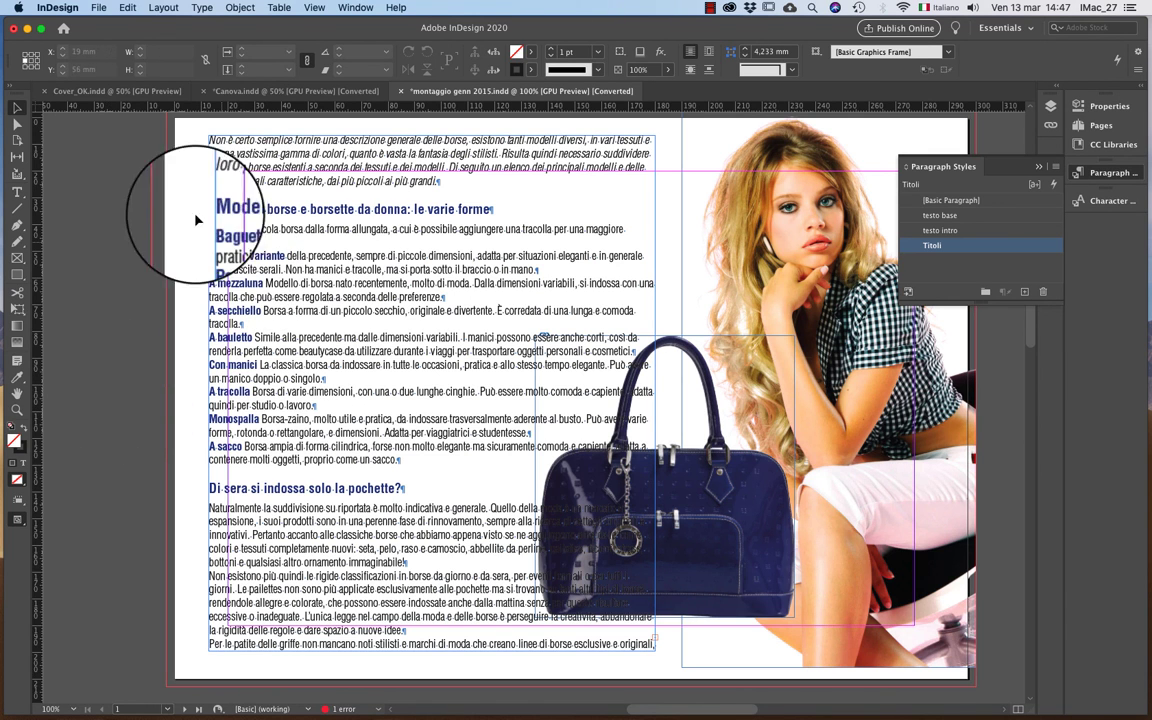
click(20, 410)
click(240, 292)
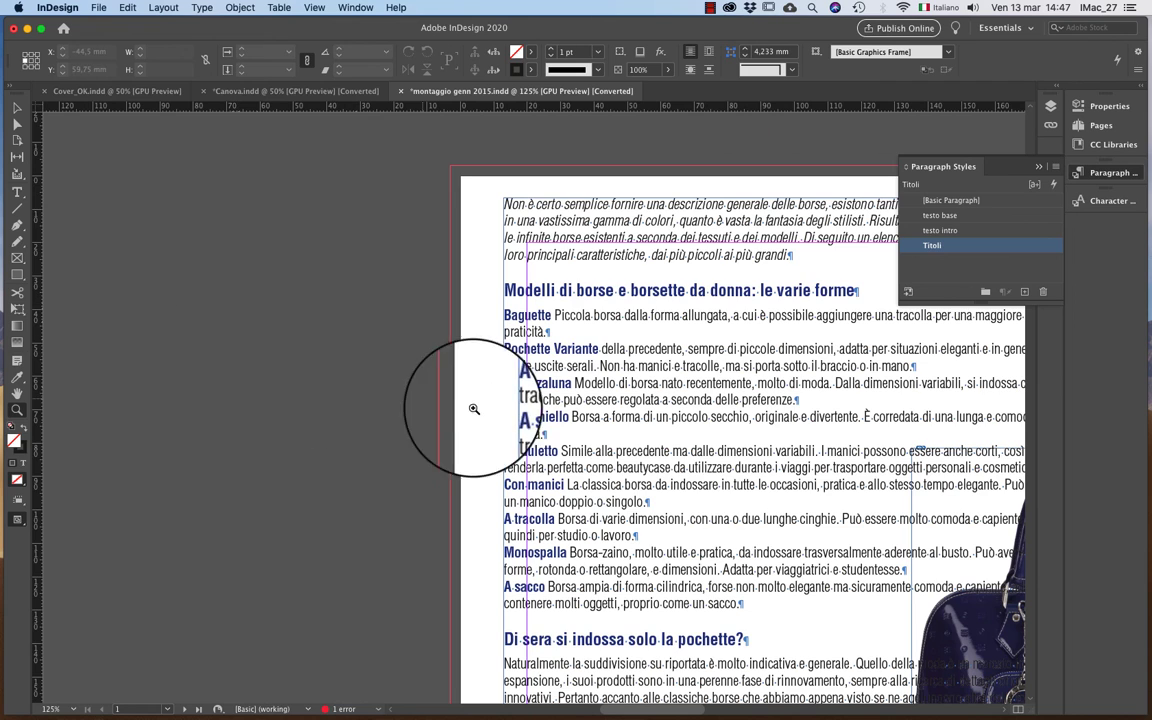
click(567, 447)
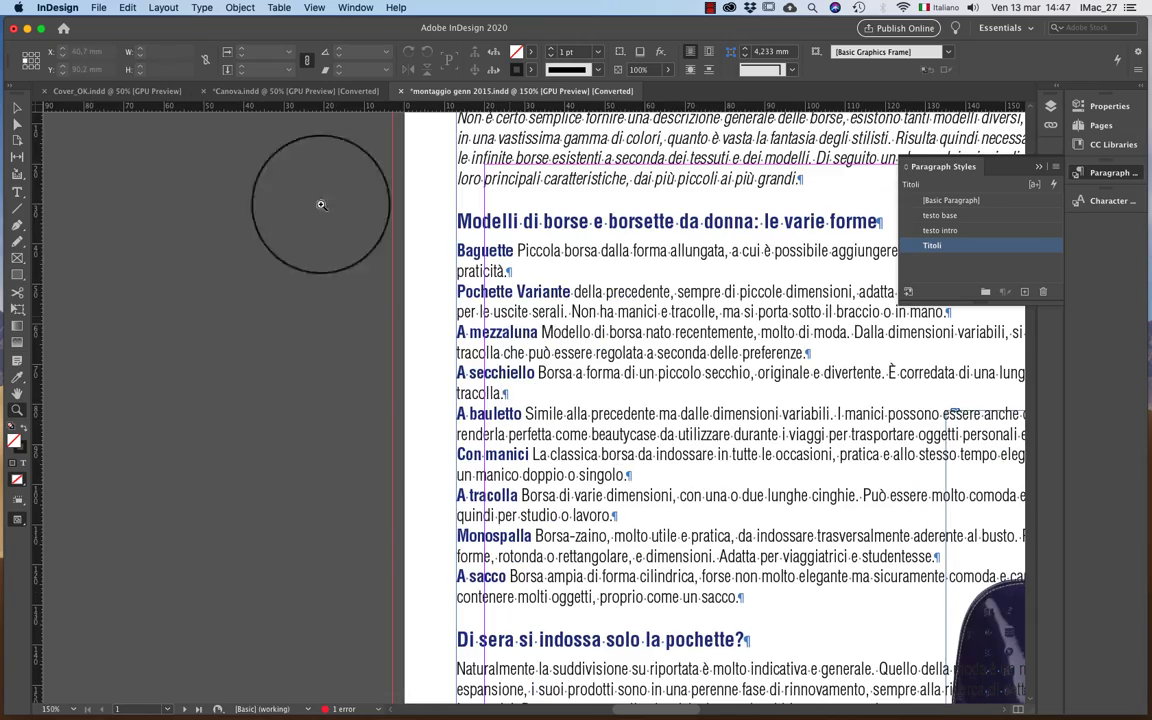
click(17, 192)
double_click(461, 332)
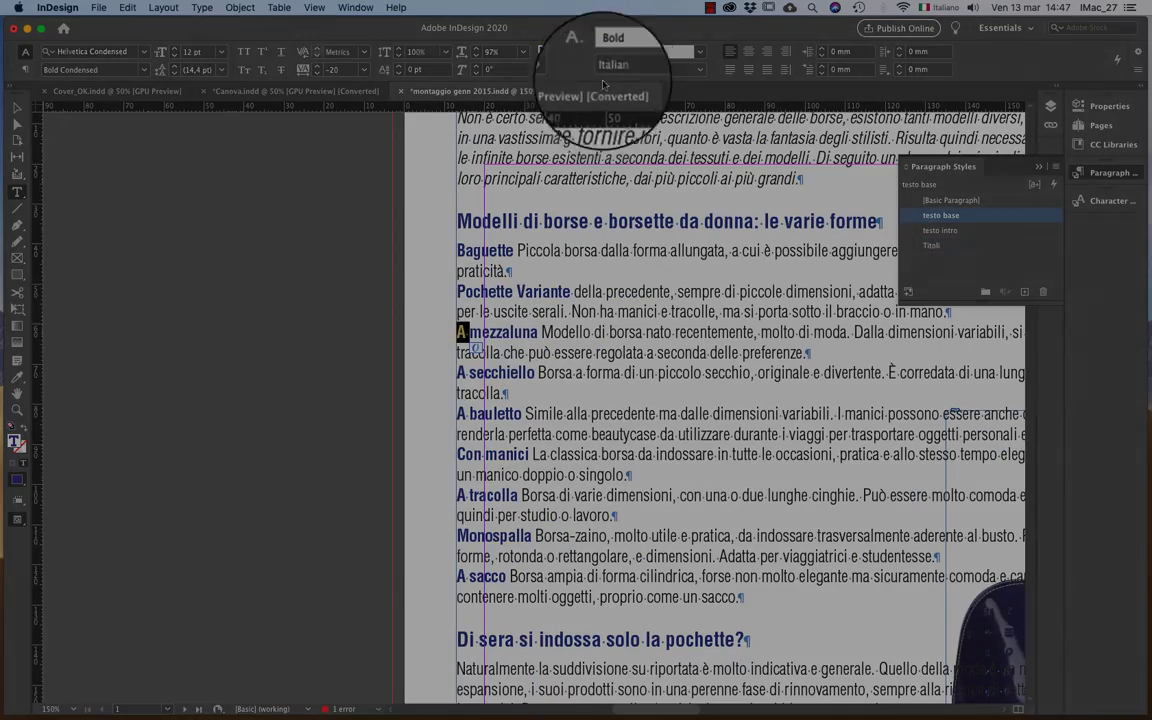